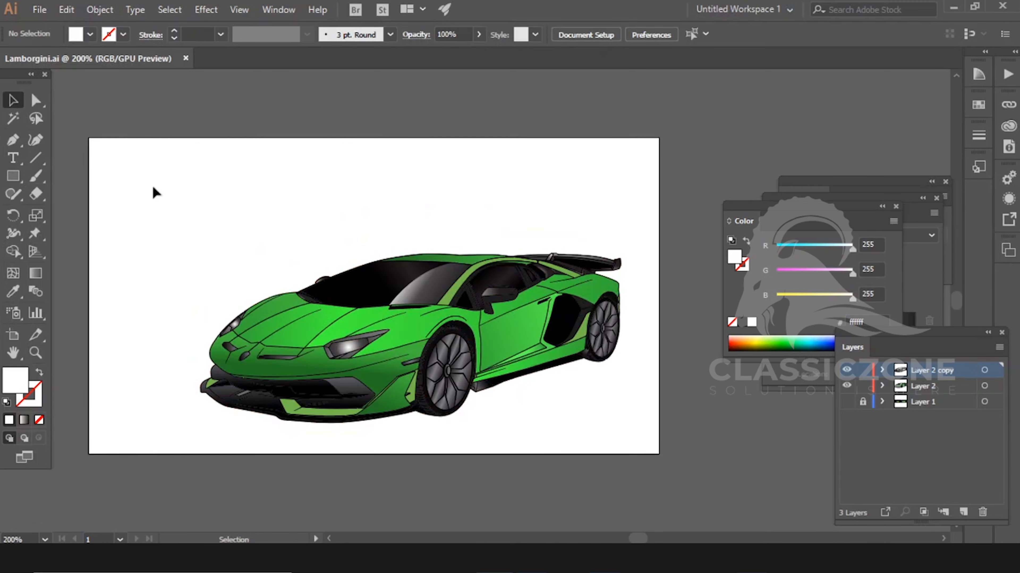
# Copy the whole Lamborghini artwork from Illustrator into the Photoshop document Thumnail.jpg as a smart object and place it about 0.42 in lower
pyautogui.hotkey('ctrl', 'a')
pyautogui.moveTo(461, 336); pyautogui.dragTo(532, 538)
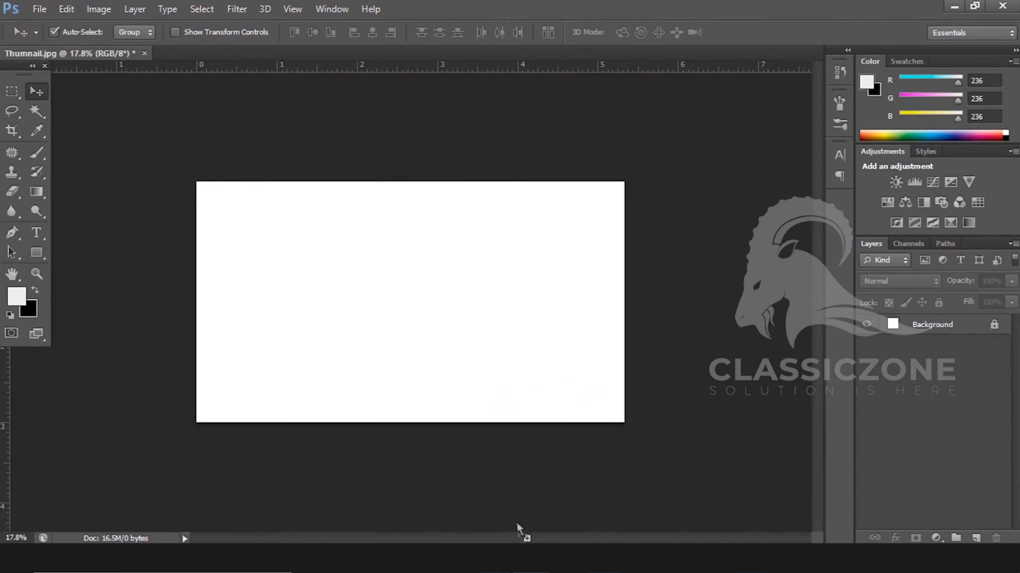
pyautogui.hotkey('ctrl', 'v')
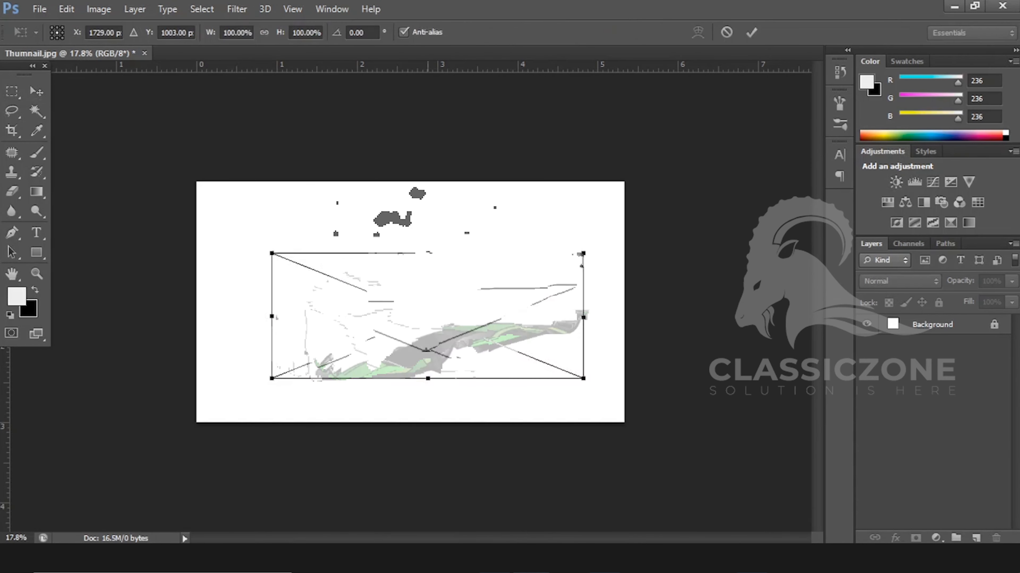
pyautogui.moveTo(506, 305); pyautogui.dragTo(507, 346)
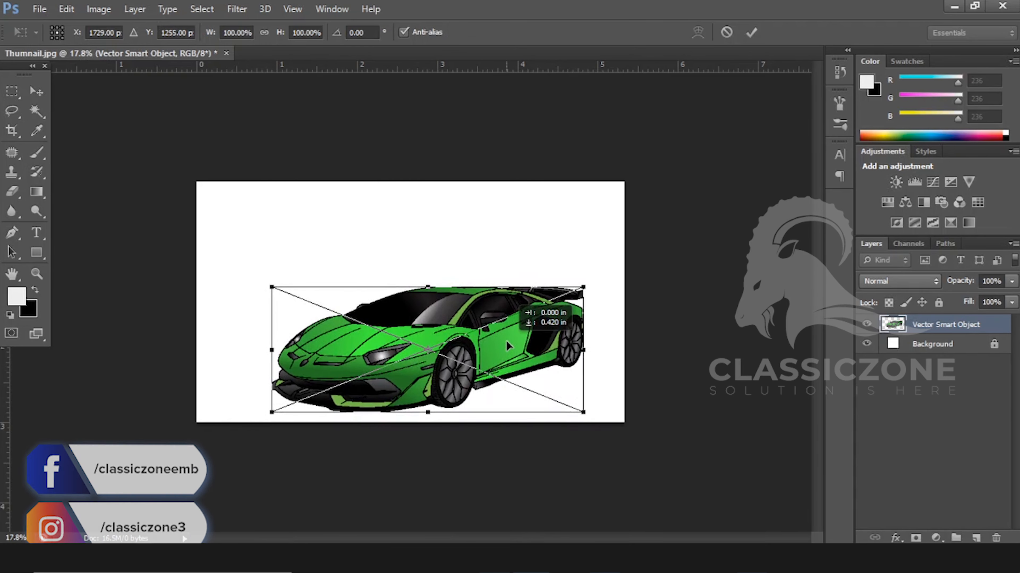
pyautogui.click(751, 32)
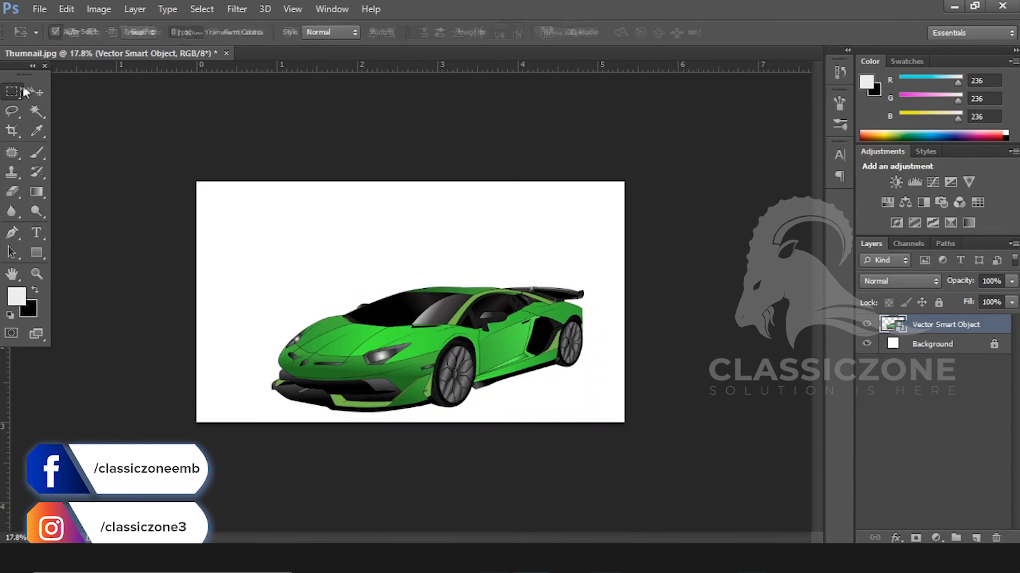
pyautogui.click(37, 91)
# Add a new empty layer directly above the Background, beneath the car
pyautogui.scroll(-2, 325, 247)
pyautogui.scroll(1, 416, 343)
pyautogui.scroll(2, 449, 338)
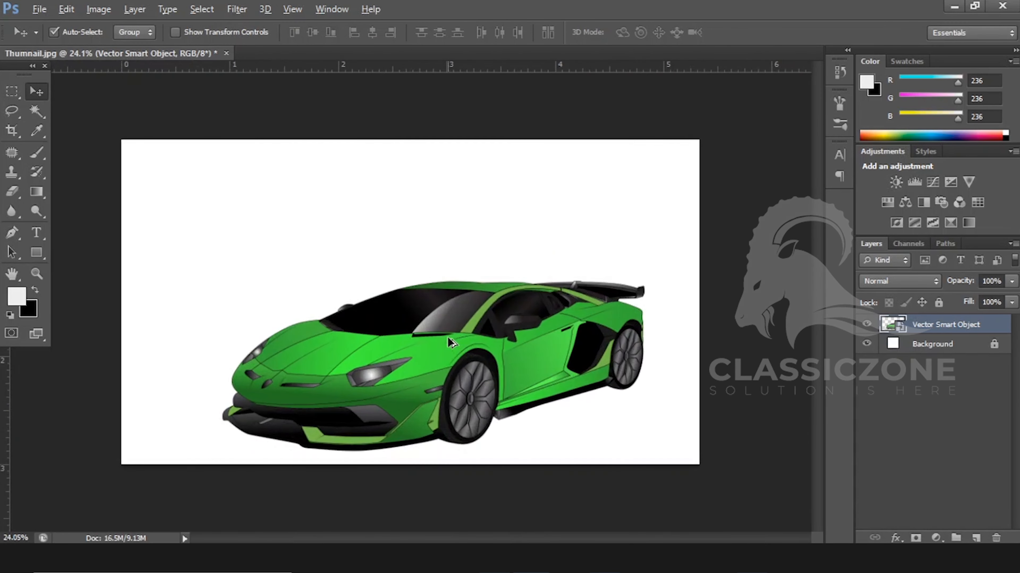
pyautogui.scroll(1, 449, 341)
pyautogui.click(952, 352)
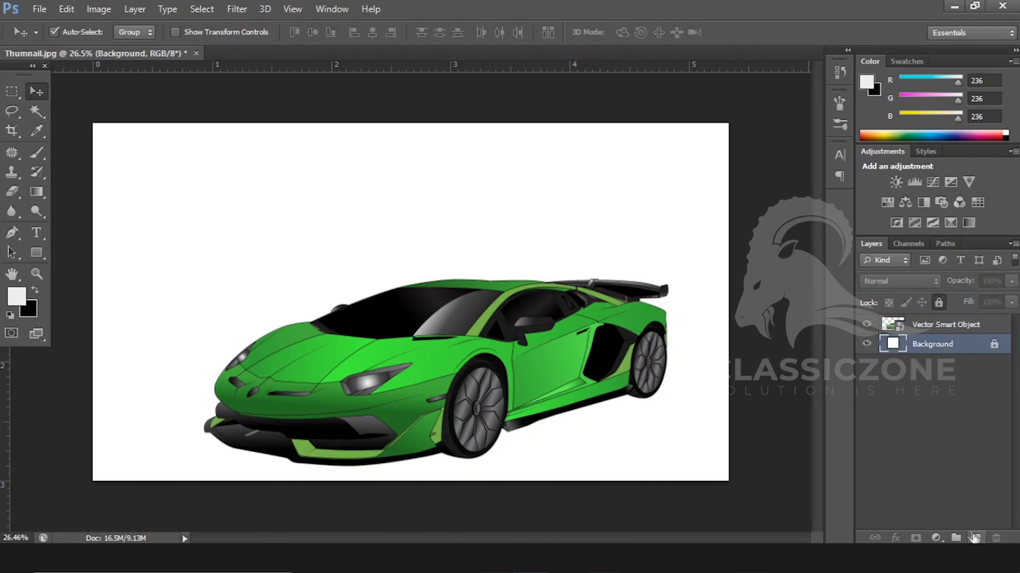
pyautogui.click(976, 537)
# Fill the full-width upper part of the canvas, down to the car's headlight level, with black and deselect it
pyautogui.click(12, 94)
pyautogui.moveTo(79, 94); pyautogui.dragTo(766, 374)
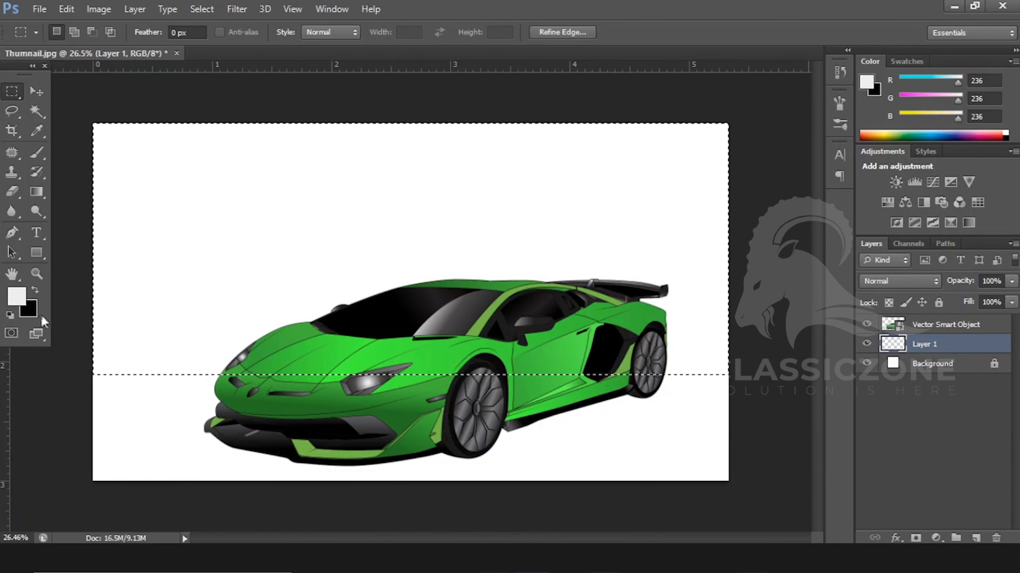
pyautogui.click(36, 290)
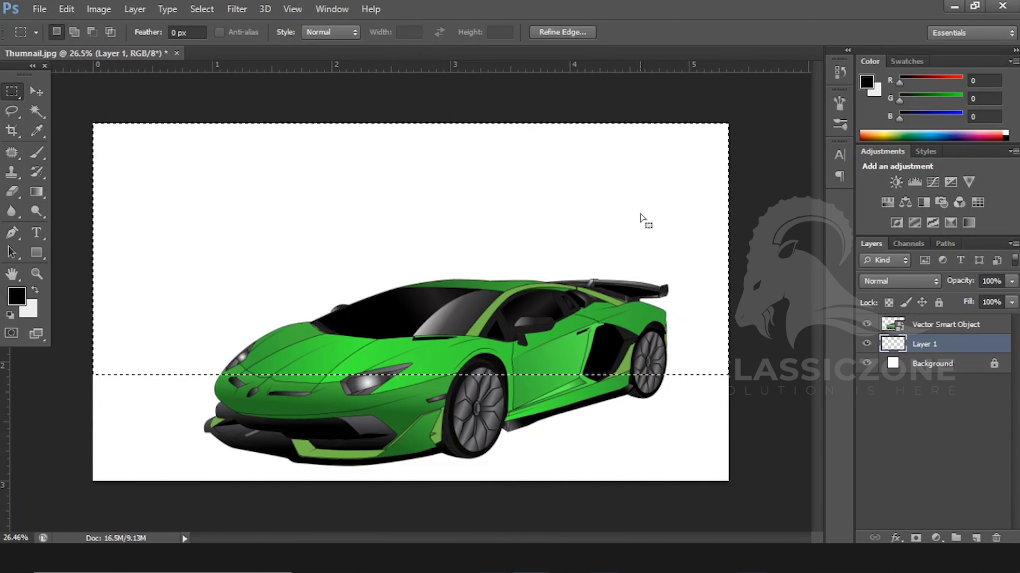
pyautogui.hotkey('alt', 'BackSpace')
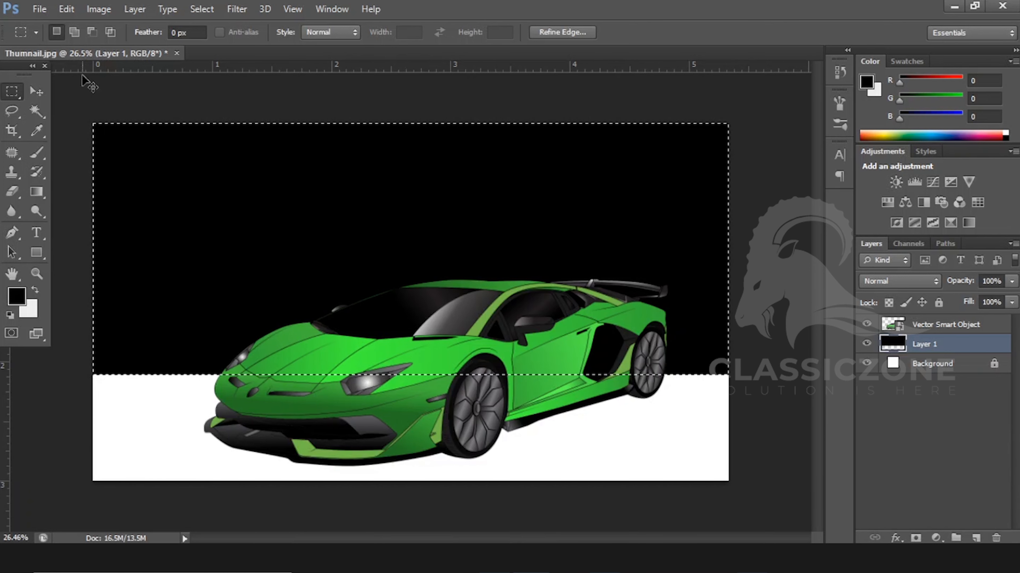
pyautogui.hotkey('ctrl', 'd')
pyautogui.click(36, 92)
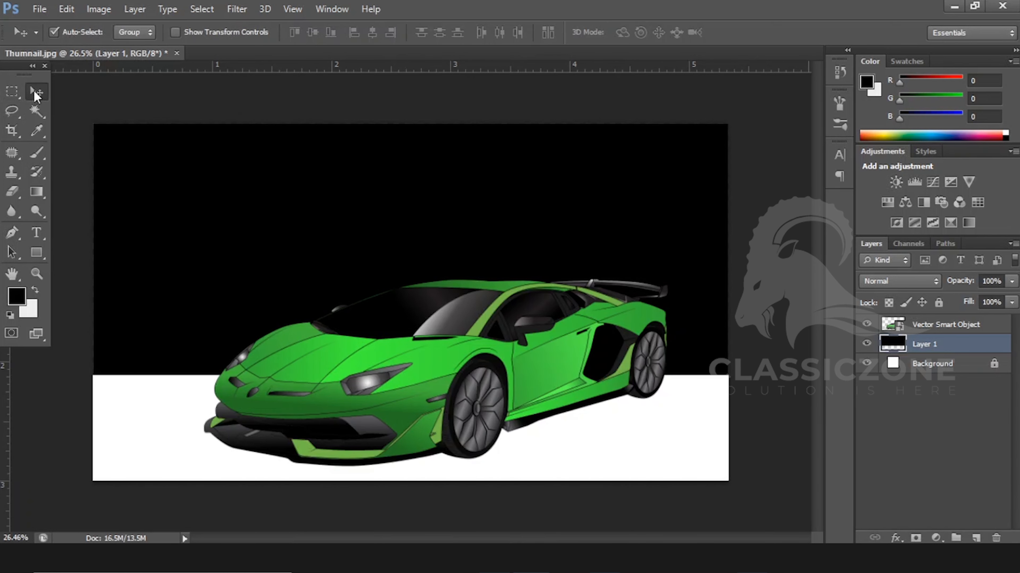
# Add a new layer above the black area and stamp a near-white cloudy texture on it with the 4500 px brush
pyautogui.click(976, 538)
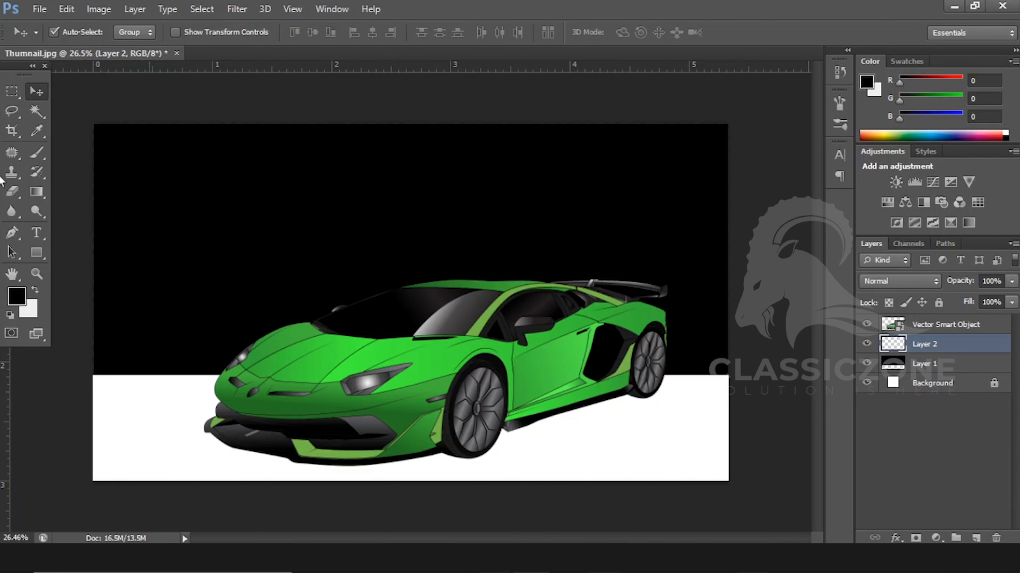
pyautogui.click(36, 153)
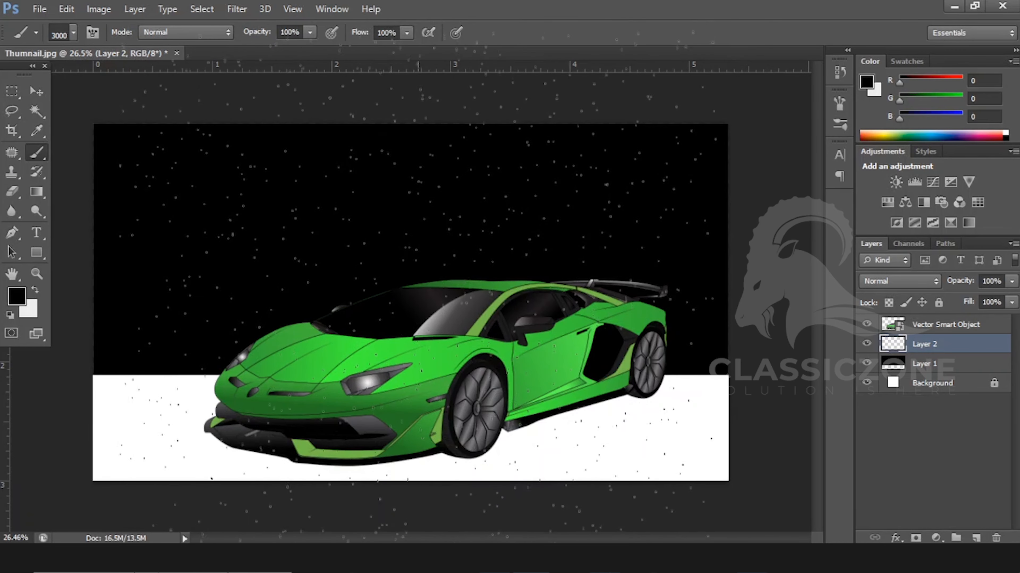
pyautogui.rightClick(466, 219)
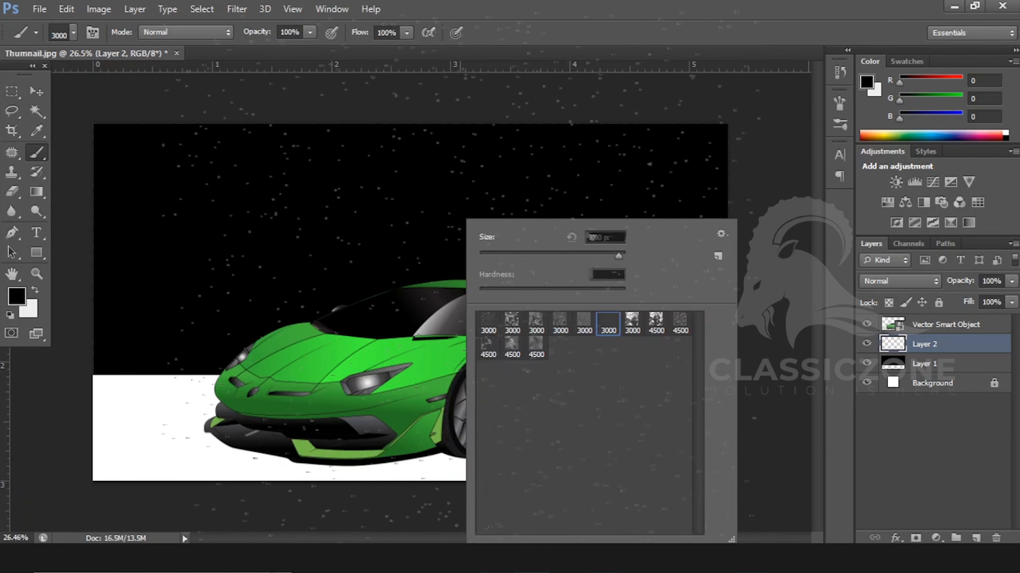
pyautogui.click(348, 173)
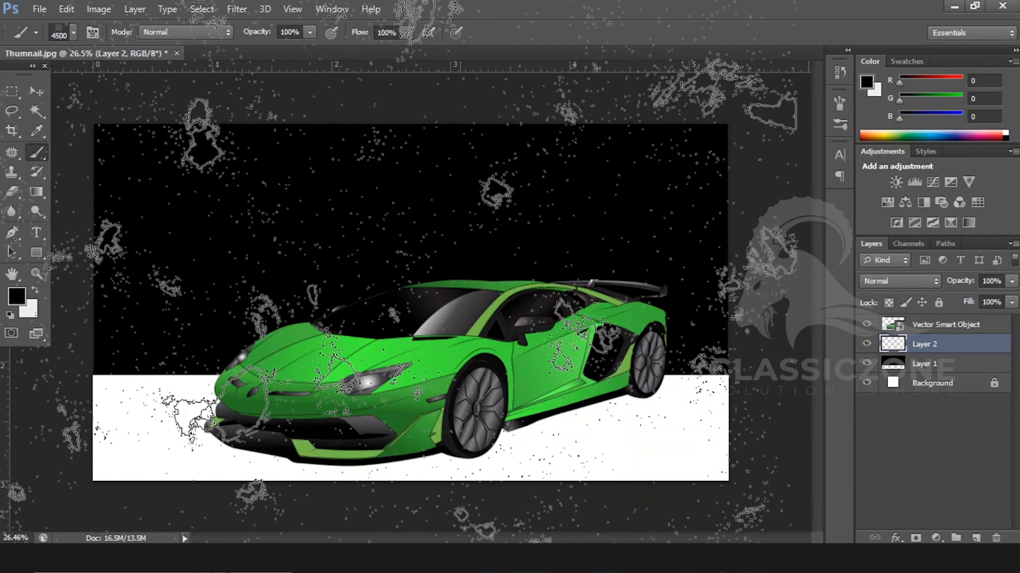
pyautogui.click(348, 176)
pyautogui.click(35, 289)
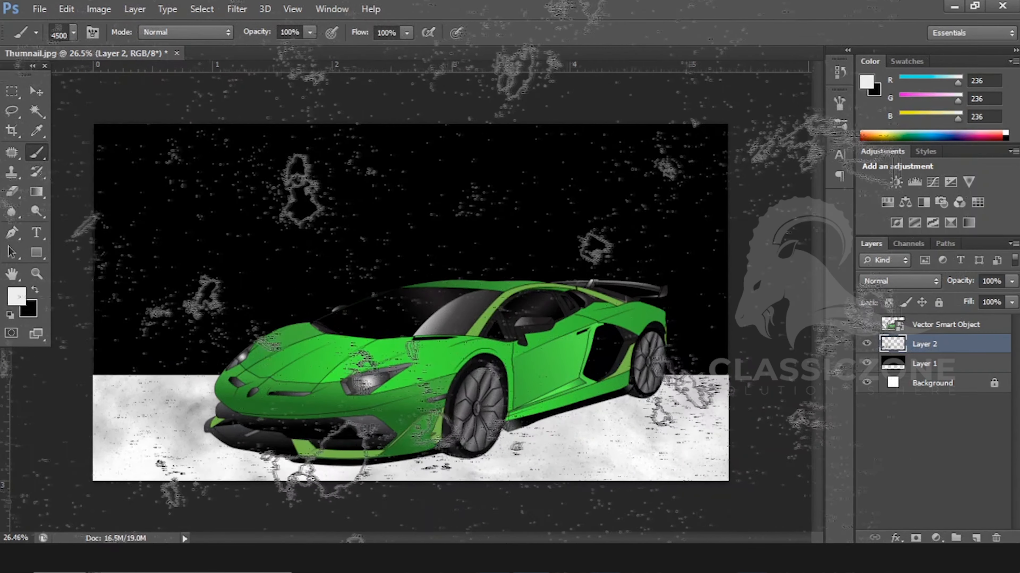
pyautogui.click(364, 176)
# Try Difference blending on the cloudy texture layer, return it to Normal and set its opacity to 30%
pyautogui.moveTo(961, 283); pyautogui.dragTo(920, 286)
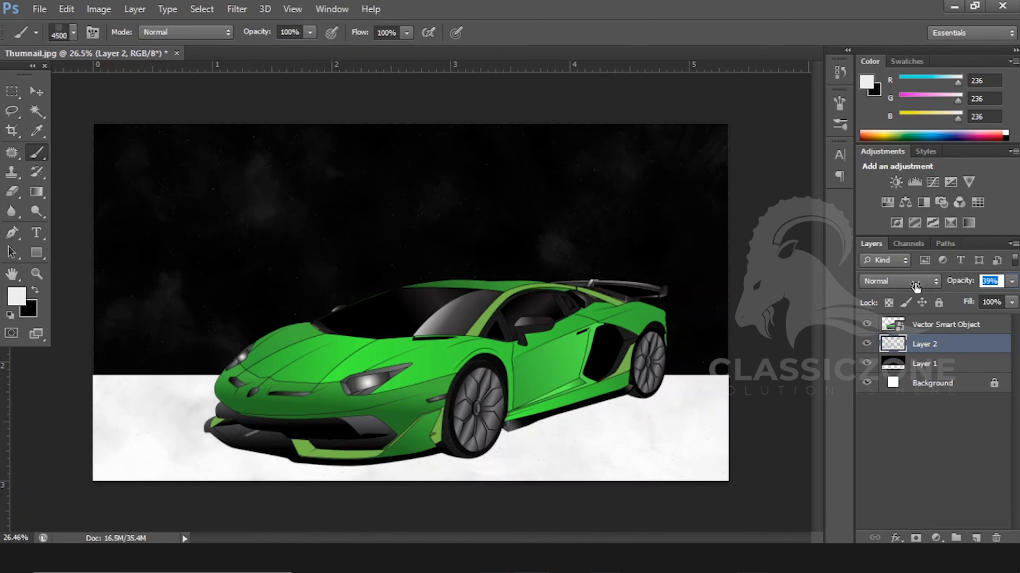
pyautogui.click(914, 287)
pyautogui.press('Escape')
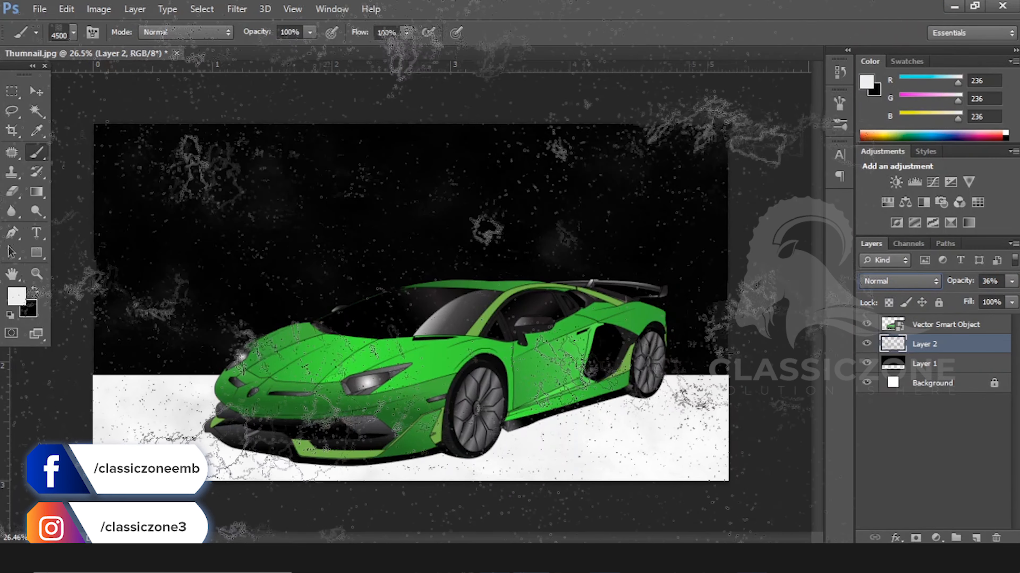
pyautogui.hotkey('ctrl', 'z')
pyautogui.moveTo(967, 284); pyautogui.dragTo(899, 283)
pyautogui.click(899, 284)
pyautogui.click(903, 285)
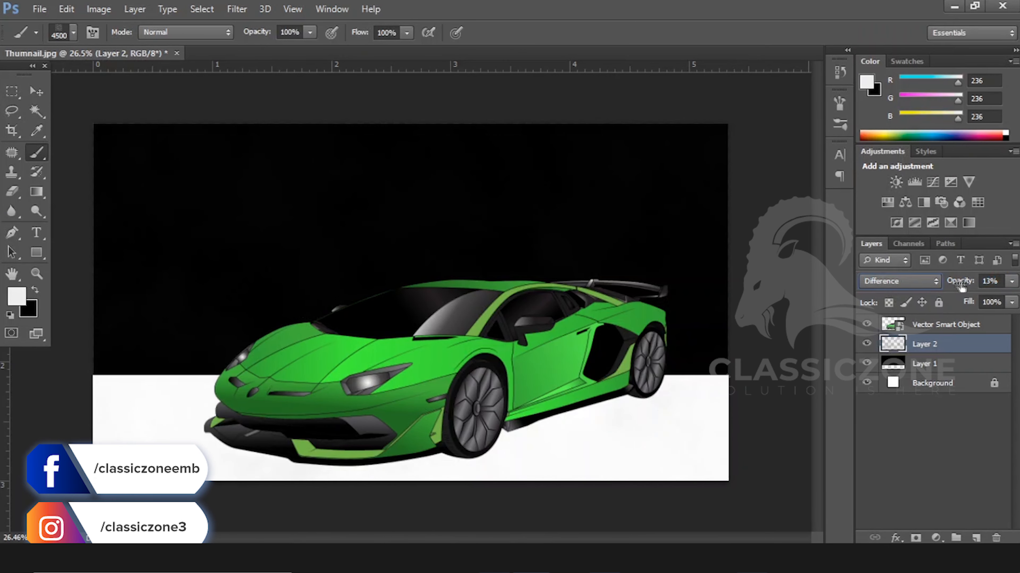
pyautogui.click(865, 285)
pyautogui.click(871, 6)
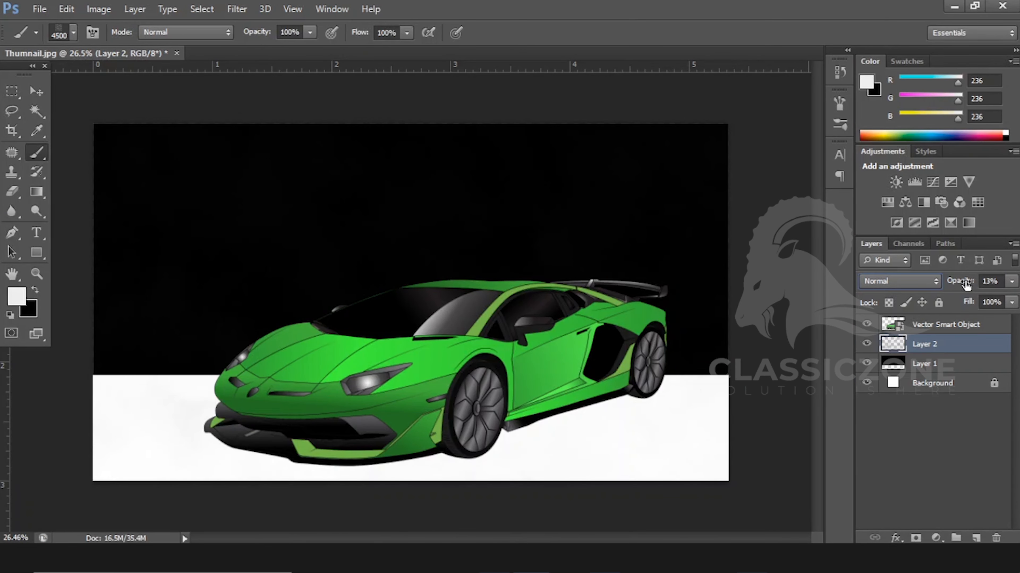
# Add another layer beneath the car and stamp small near-white specks over the black backdrop with the speckle brush at 3300 px
pyautogui.rightClick(375, 209)
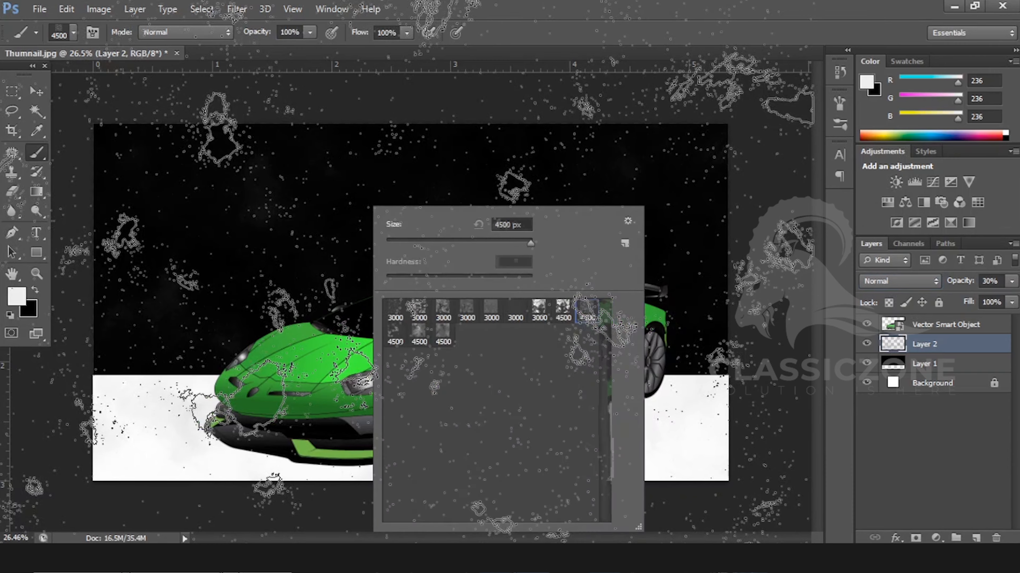
pyautogui.click(620, 2)
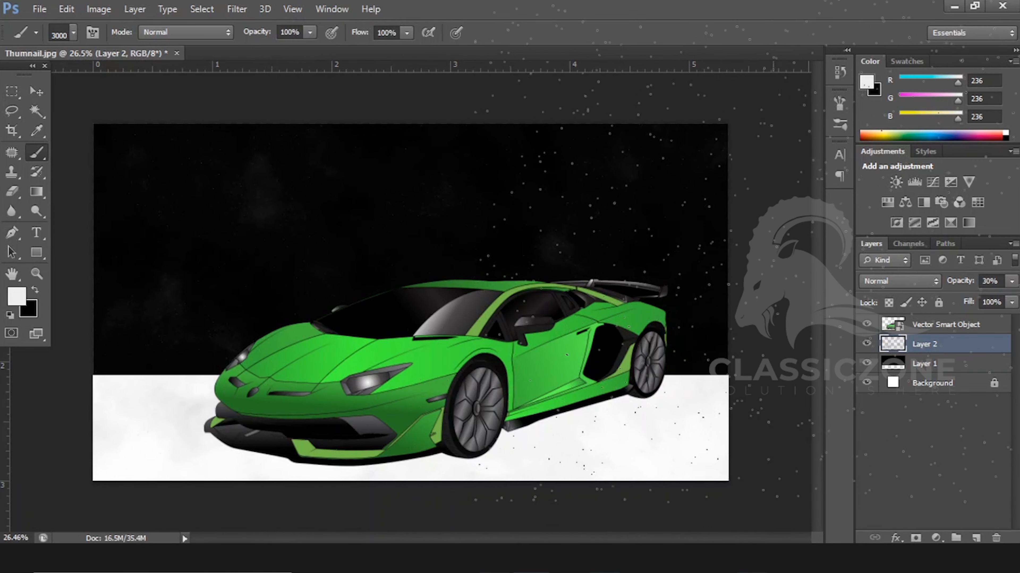
pyautogui.click(976, 538)
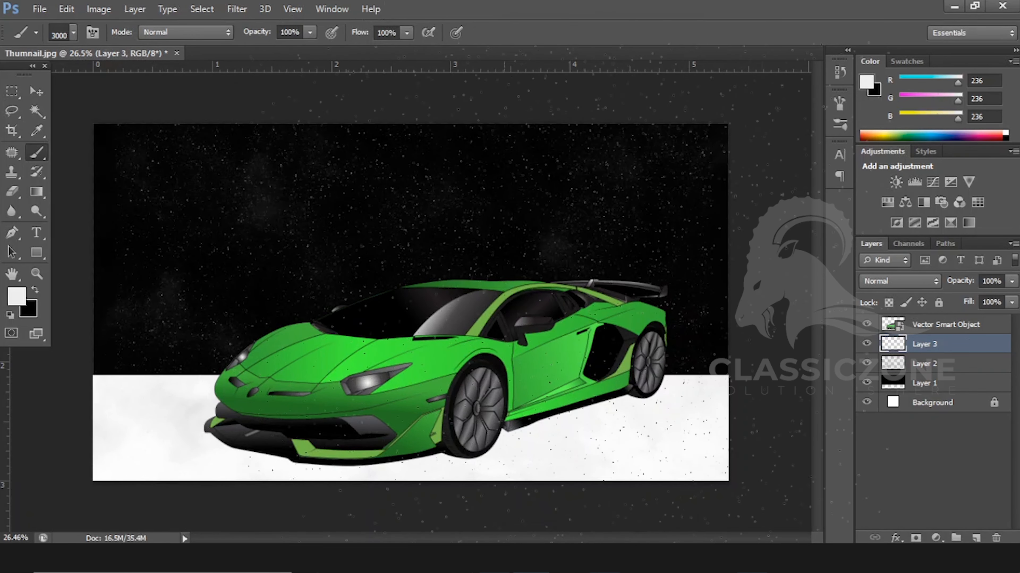
pyautogui.keyDown('alt'); pyautogui.scroll(-2, 490, 333); pyautogui.keyUp('alt')
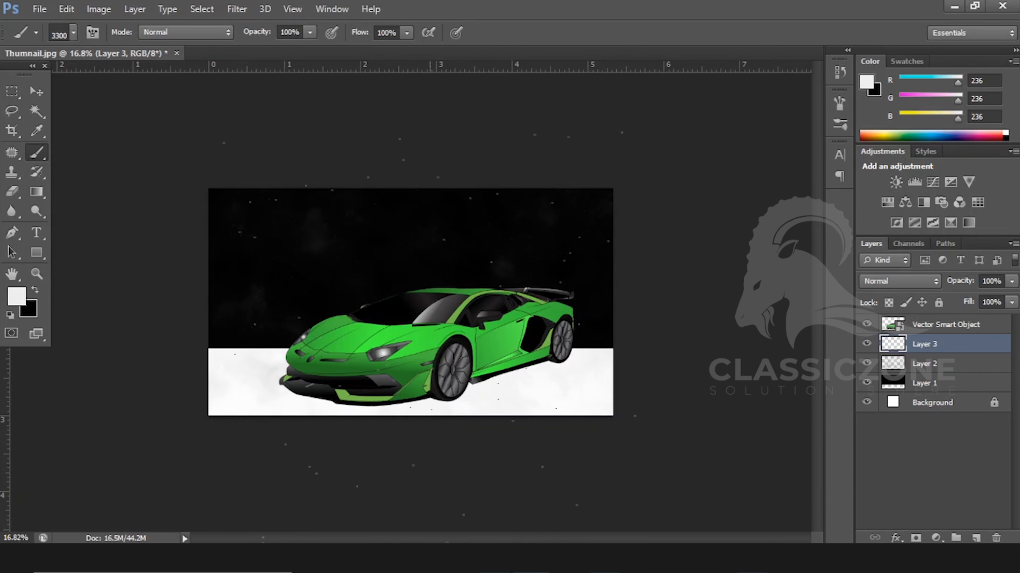
pyautogui.keyDown('alt'); pyautogui.scroll(3, 410, 300); pyautogui.keyUp('alt')
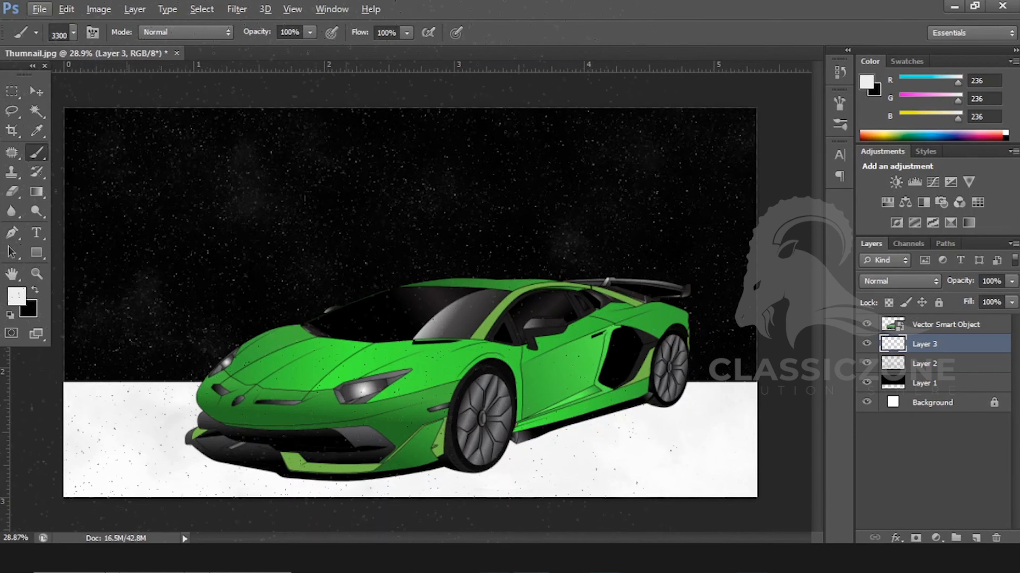
pyautogui.click(38, 99)
pyautogui.keyDown('alt'); pyautogui.scroll(-1, 455, 274); pyautogui.keyUp('alt')
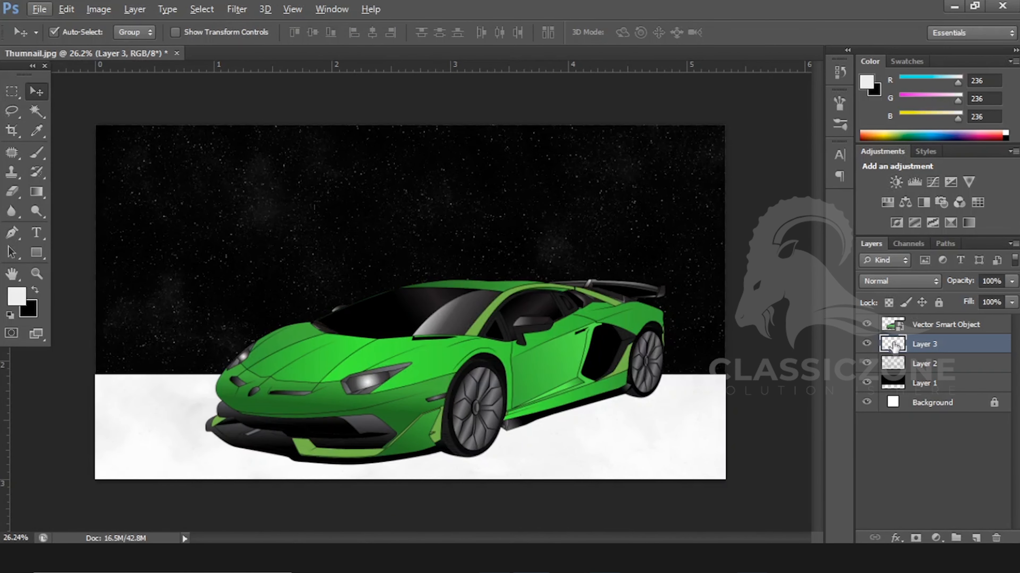
# Add a new layer above the specks and set the foreground colour to light grey, RGB 219
pyautogui.keyDown('ctrl'); pyautogui.click(890, 386); pyautogui.keyUp('ctrl')
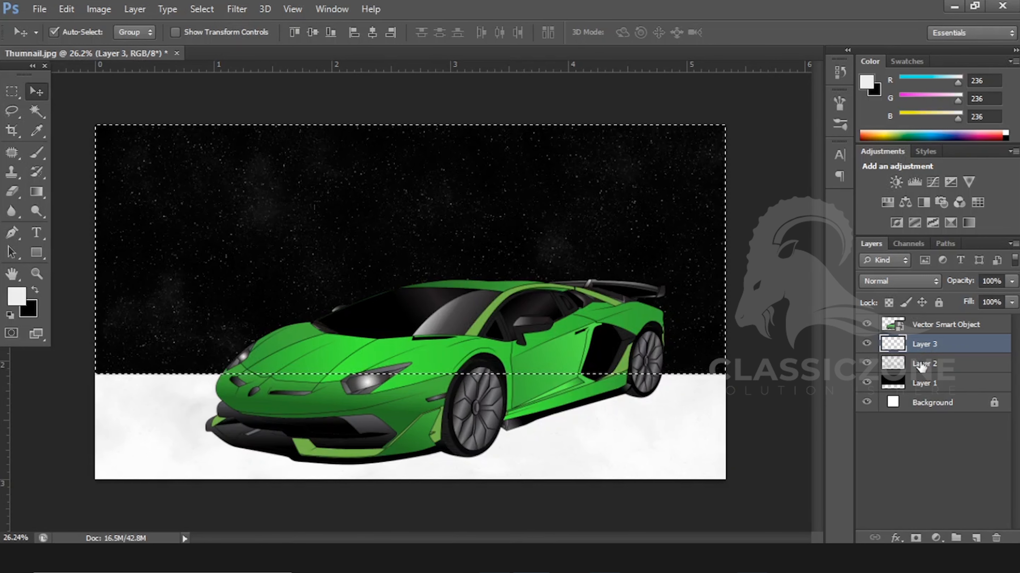
pyautogui.hotkey('ctrl', 'd')
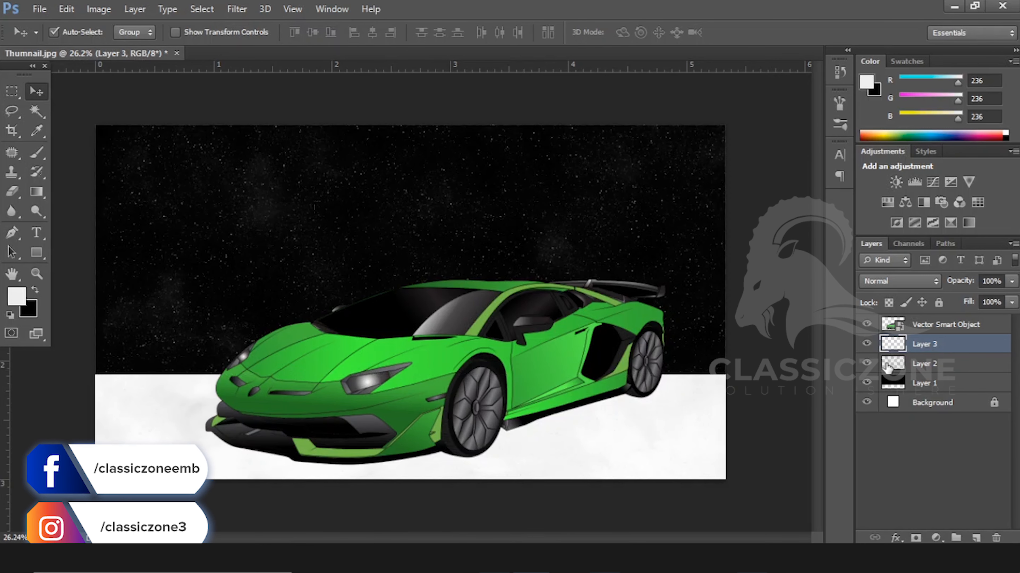
pyautogui.click(976, 537)
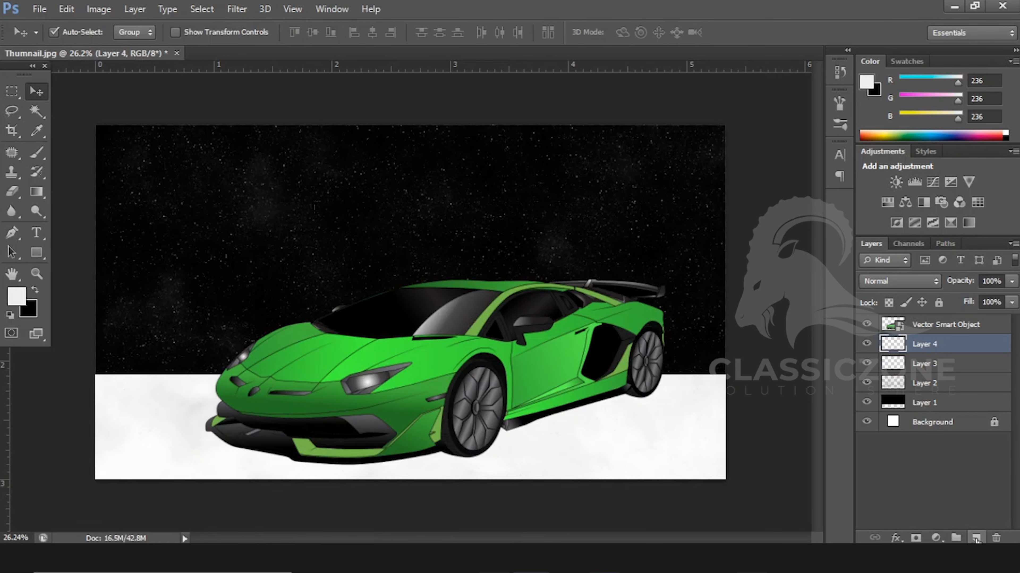
pyautogui.click(22, 299)
pyautogui.click(596, 364)
pyautogui.click(951, 328)
pyautogui.press('v')
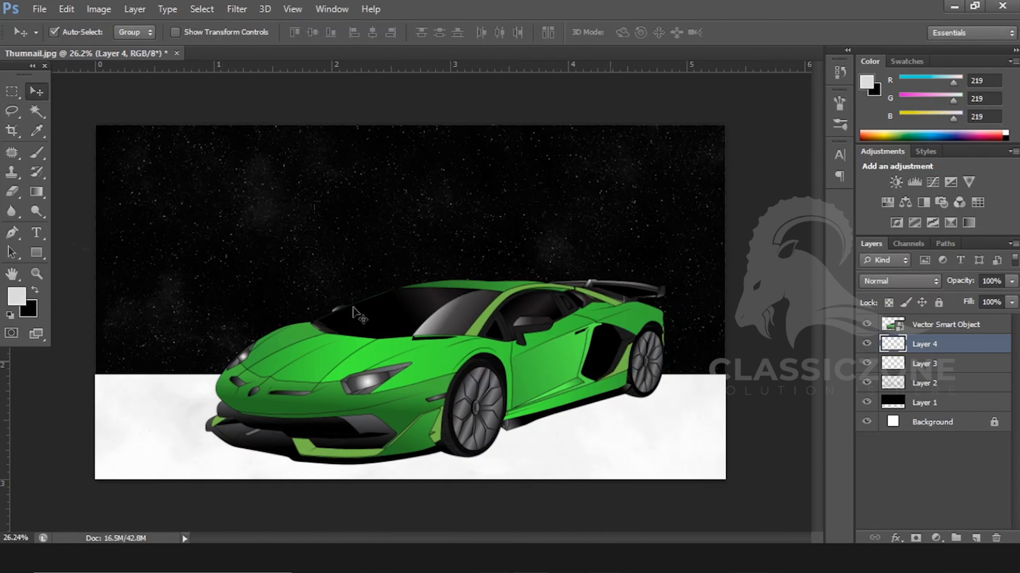
# Fill the full-width floor strip below the black backdrop with the light grey and deselect it
pyautogui.click(15, 96)
pyautogui.moveTo(745, 489); pyautogui.dragTo(70, 365)
pyautogui.hotkey('alt', 'BackSpace')
pyautogui.hotkey('ctrl', 'd')
# Add a Gradient Overlay to the light grey floor layer, reversed and scaled to 150%
pyautogui.scroll(-2, 460, 302)
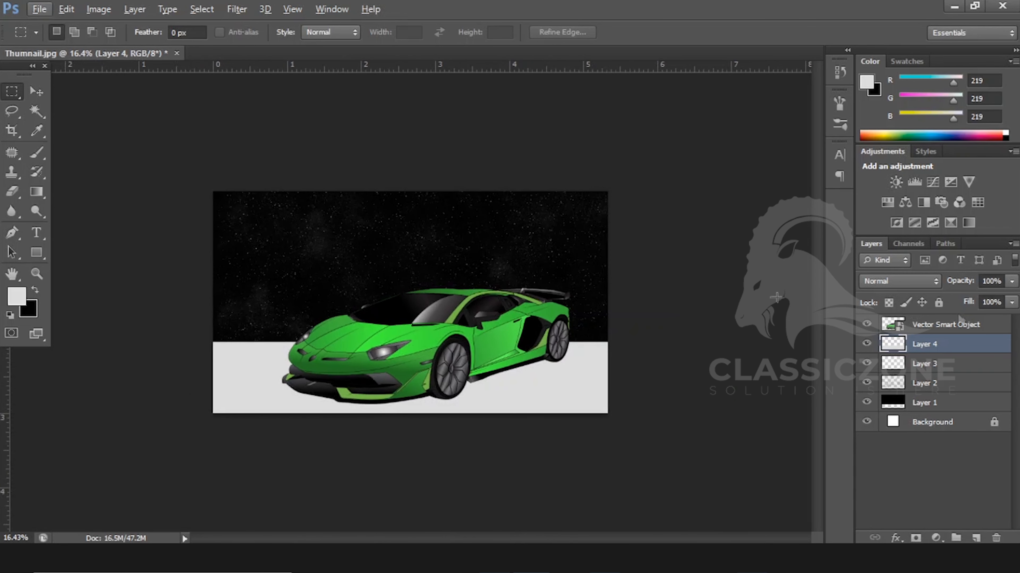
pyautogui.doubleClick(971, 355)
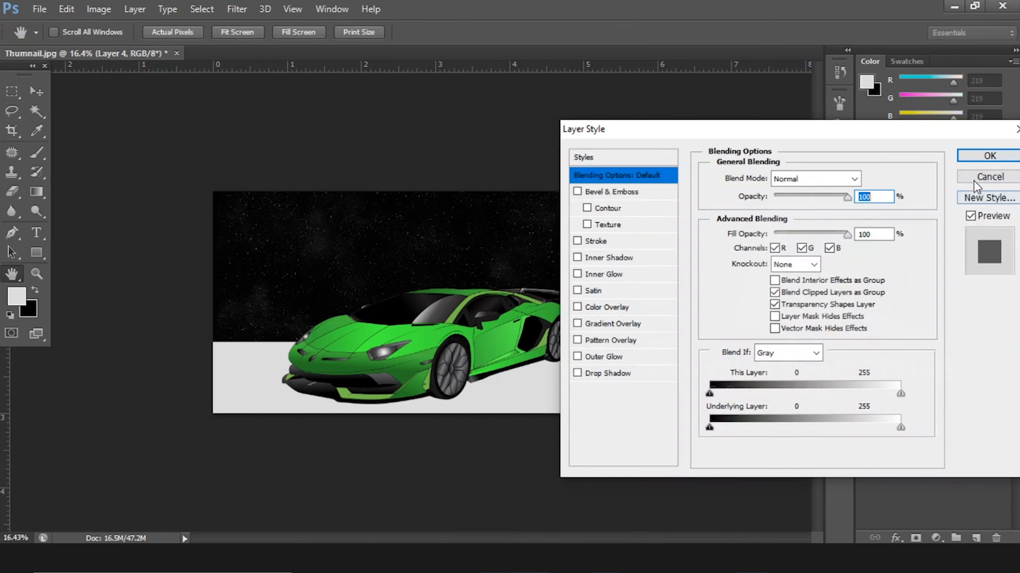
pyautogui.click(615, 324)
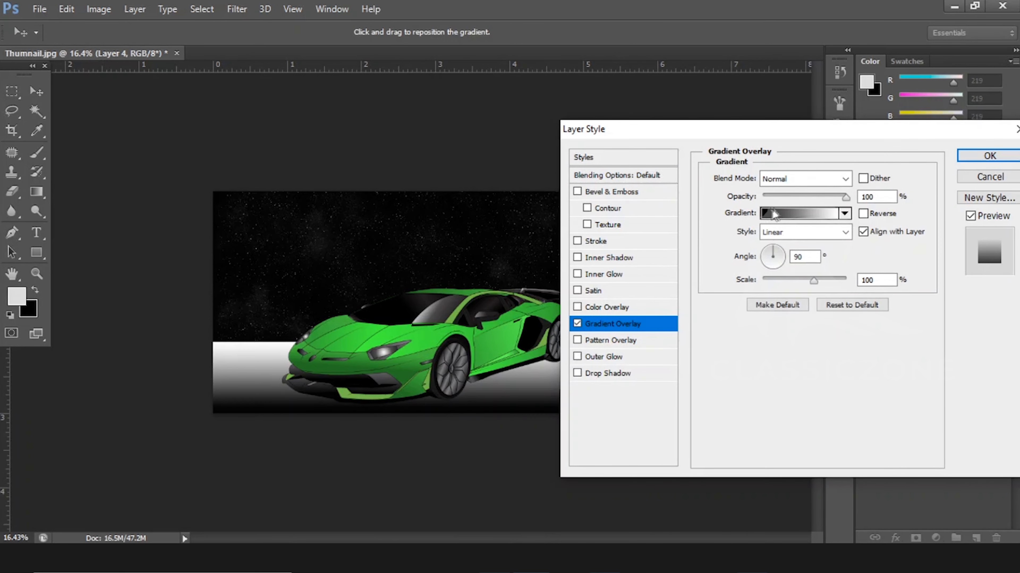
pyautogui.moveTo(290, 366); pyautogui.dragTo(268, 348)
pyautogui.click(864, 214)
pyautogui.moveTo(239, 383); pyautogui.dragTo(237, 415)
pyautogui.moveTo(825, 286); pyautogui.dragTo(854, 287)
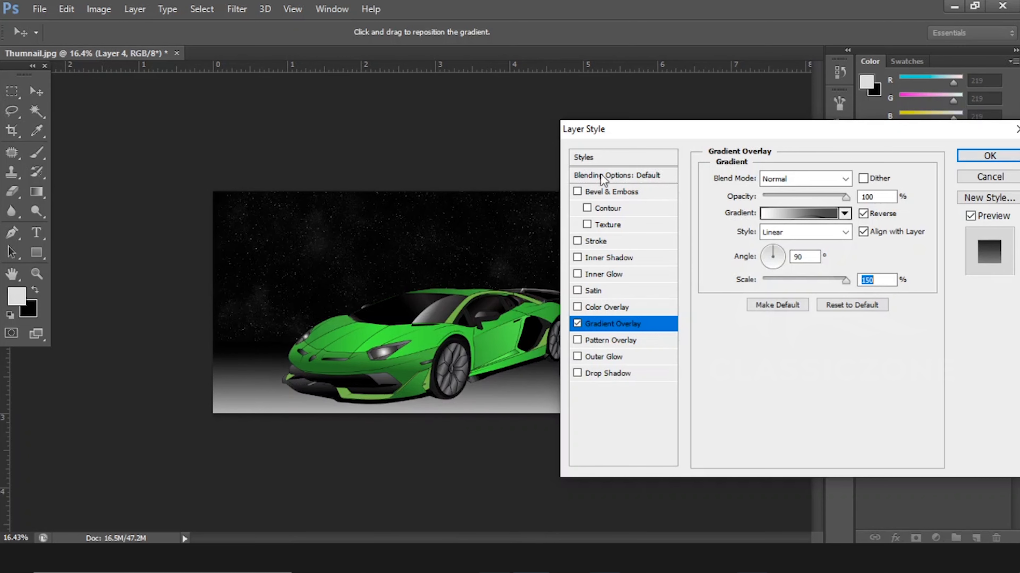
# Set the floor gradient's angle to 89° and apply the layer style
pyautogui.moveTo(675, 139); pyautogui.dragTo(902, 128)
pyautogui.moveTo(580, 390); pyautogui.dragTo(585, 387)
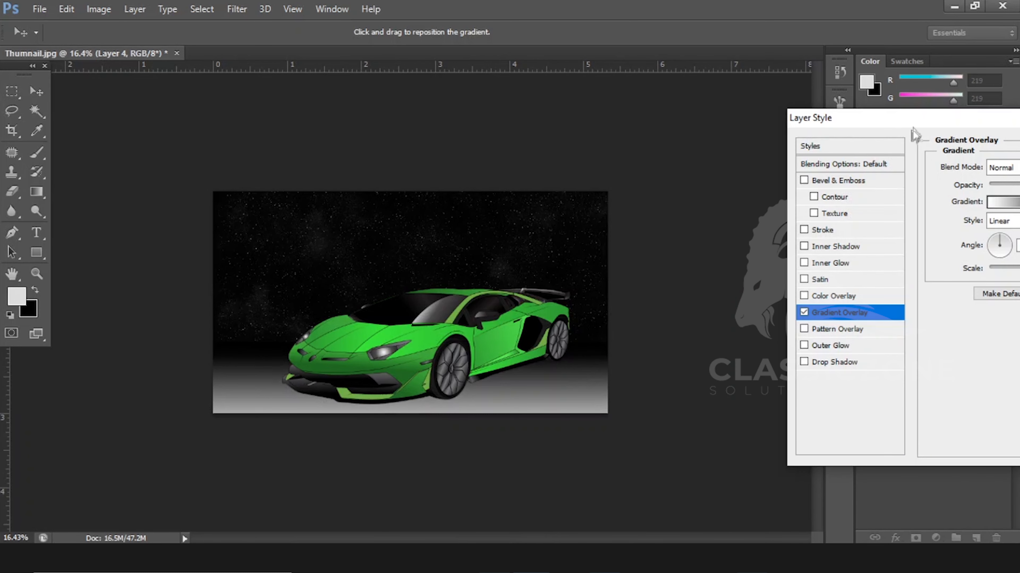
pyautogui.moveTo(912, 128); pyautogui.dragTo(739, 107)
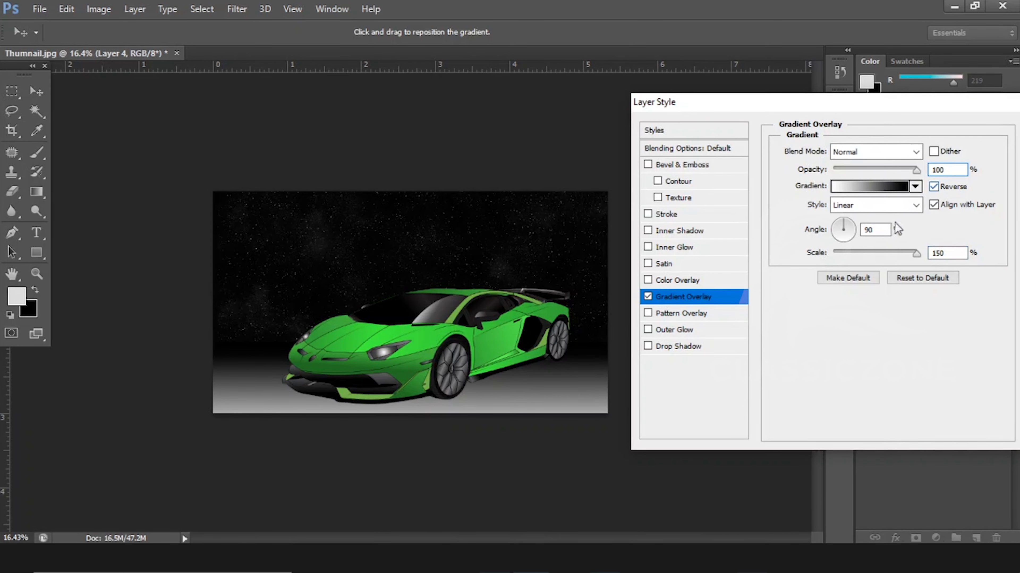
pyautogui.doubleClick(875, 229)
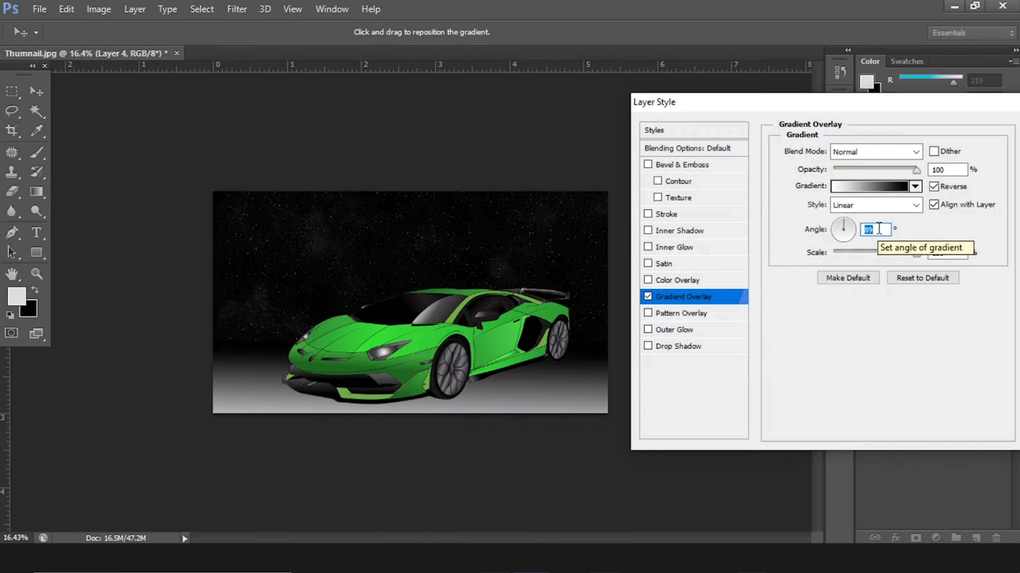
pyautogui.click(944, 253)
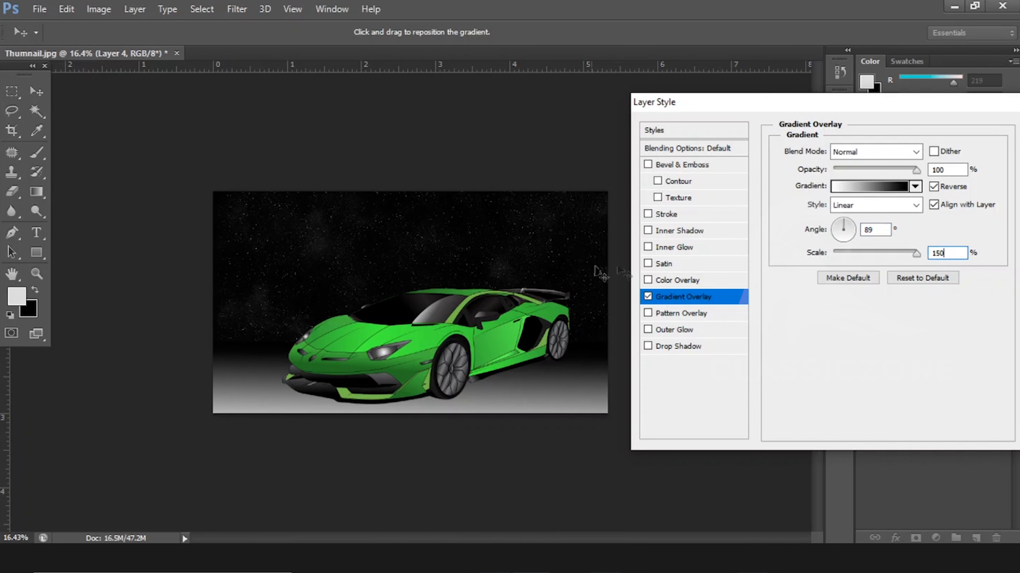
pyautogui.press('Up')
pyautogui.press('Up')
pyautogui.press('Down')
pyautogui.press('Down')
pyautogui.press('Down')
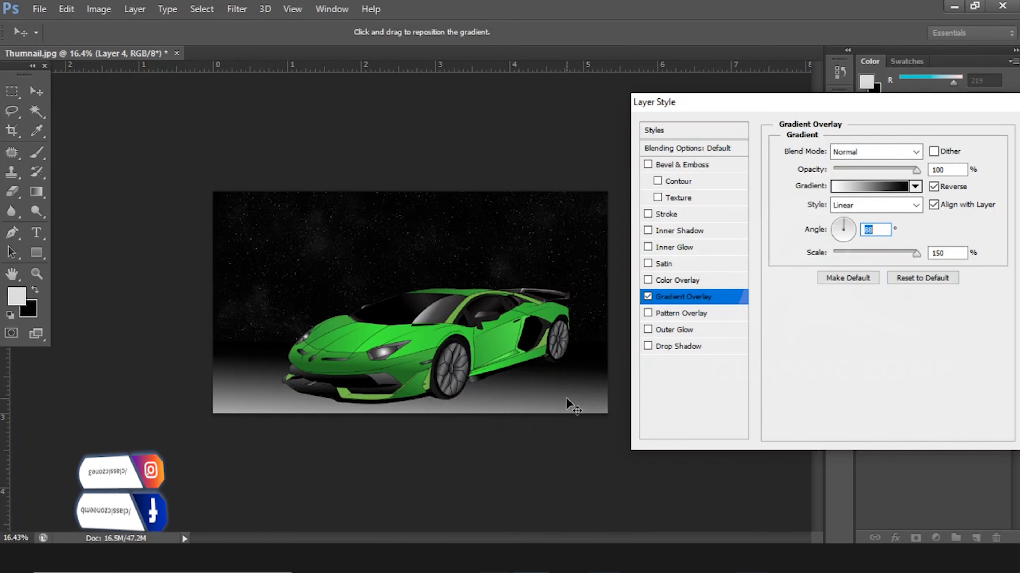
pyautogui.scroll(-3, 876, 231)
pyautogui.scroll(8, 879, 229)
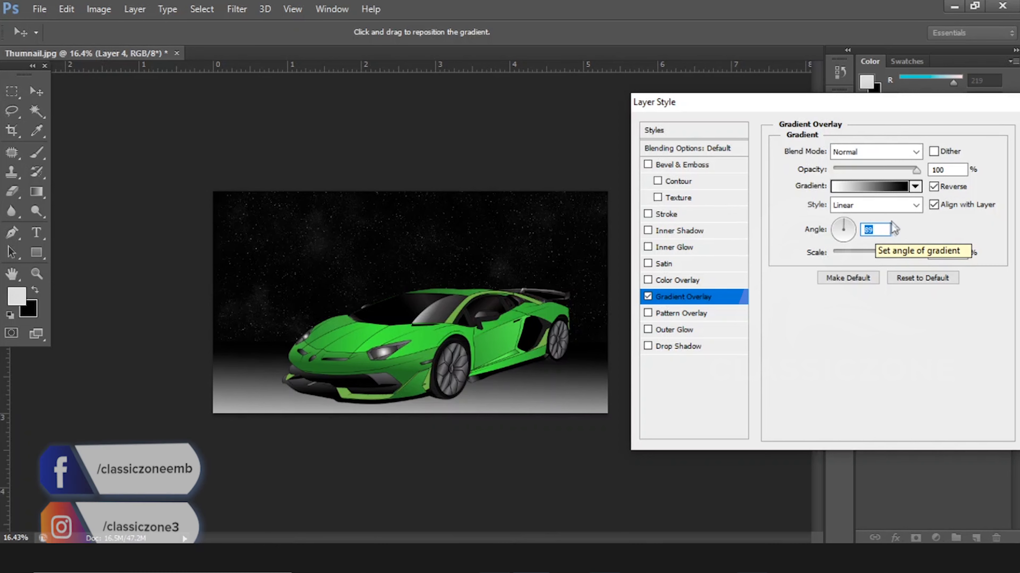
pyautogui.click(934, 171)
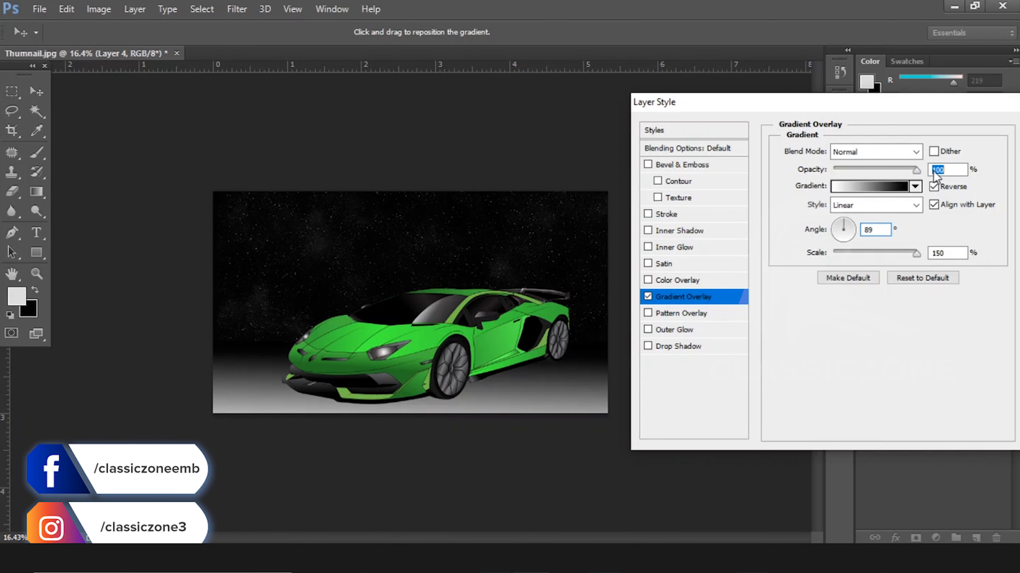
pyautogui.moveTo(891, 106); pyautogui.dragTo(782, 107)
pyautogui.click(962, 138)
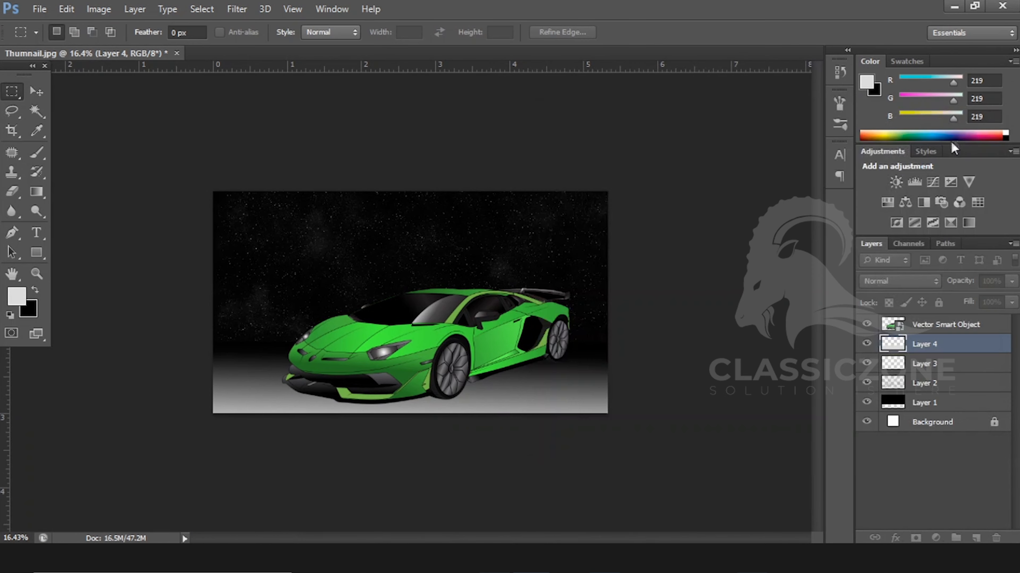
# Add a new empty layer between the gradient floor layer and the car
pyautogui.scroll(-1, 525, 361)
pyautogui.click(28, 88)
pyautogui.scroll(2, 530, 347)
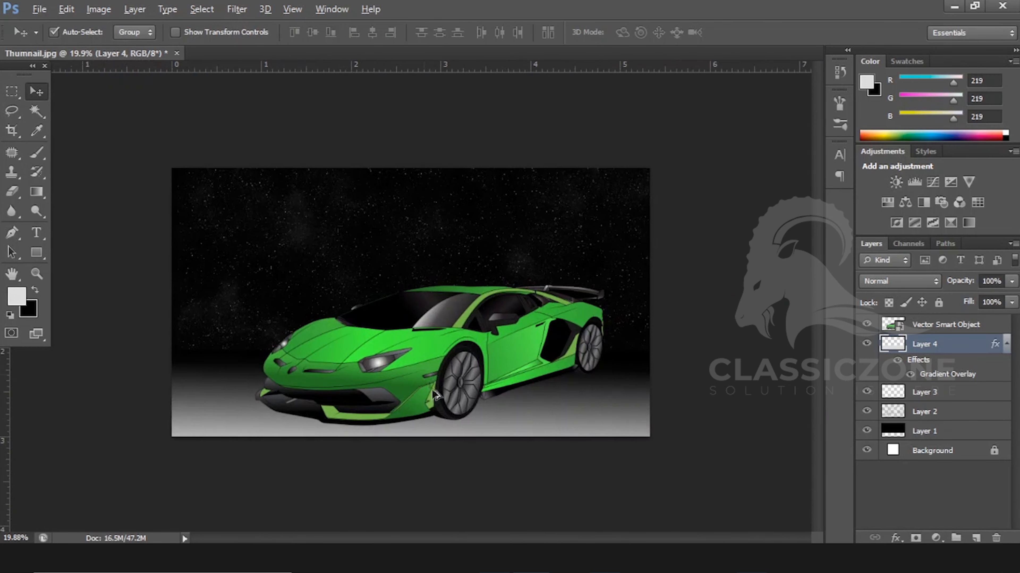
pyautogui.click(464, 368)
pyautogui.click(932, 360)
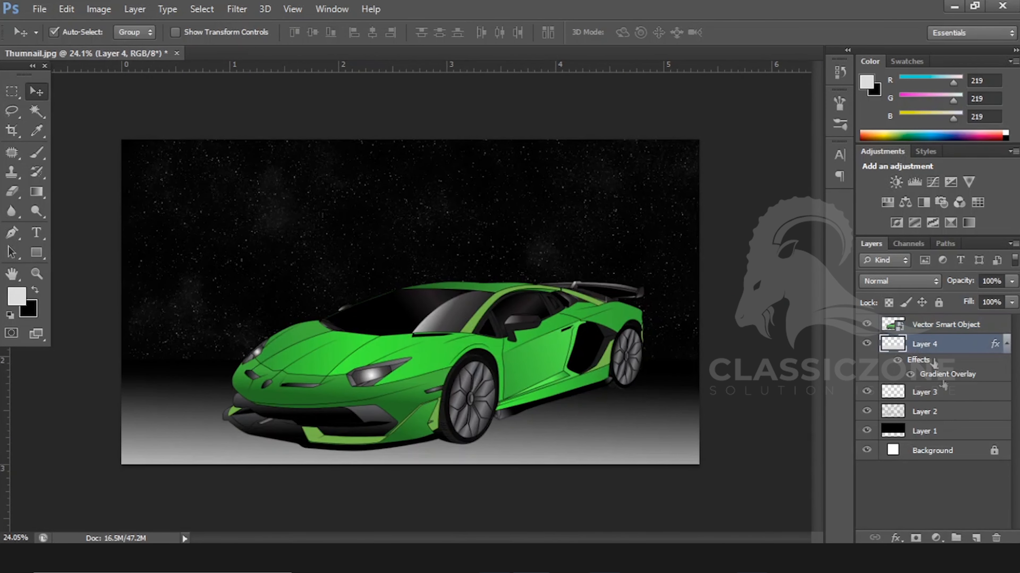
pyautogui.click(977, 538)
# Replace the brush presets with the Basic Brushes set and choose a round brush with 0% hardness
pyautogui.click(36, 153)
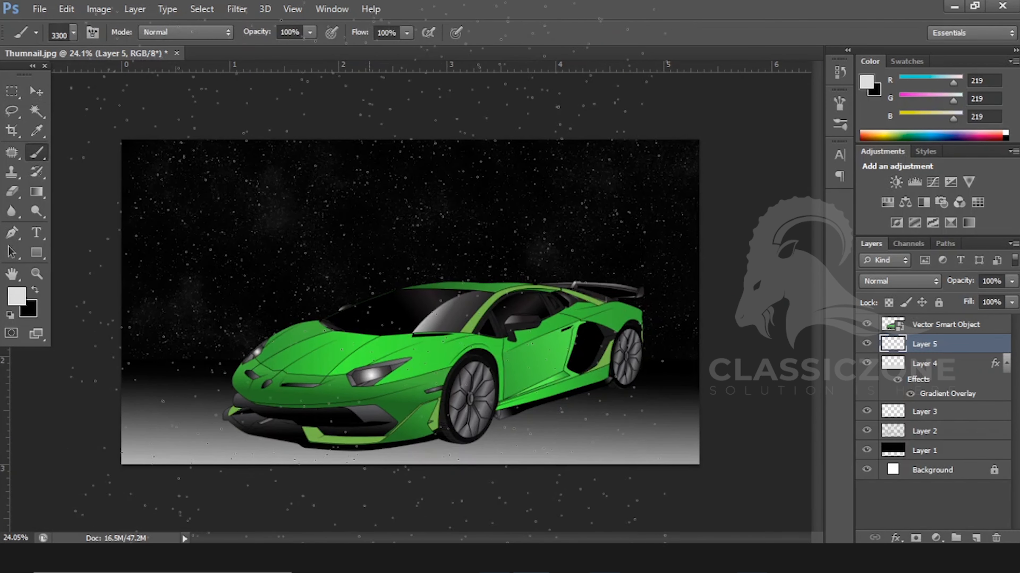
pyautogui.rightClick(403, 301)
pyautogui.click(533, 233)
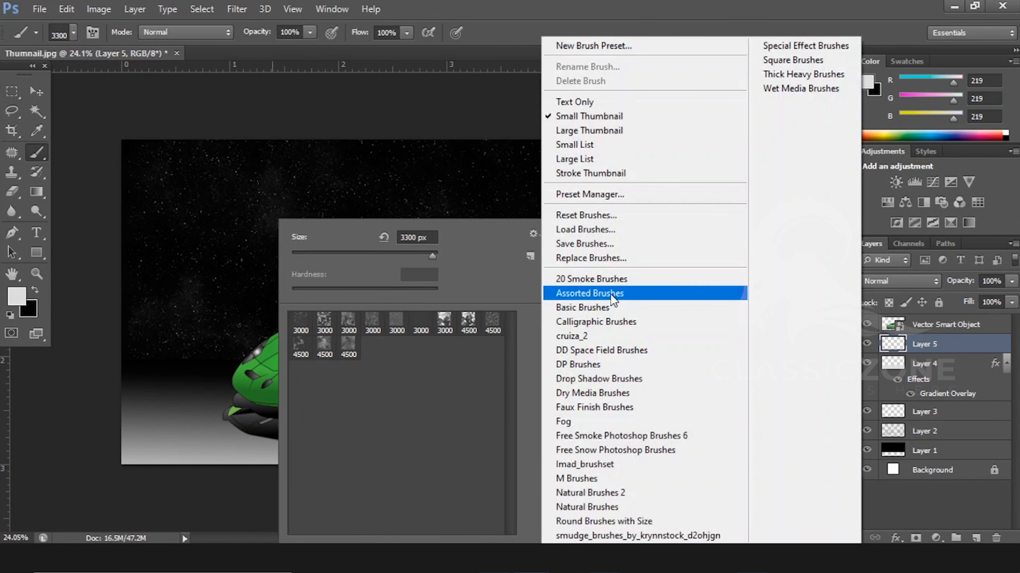
pyautogui.click(612, 308)
pyautogui.click(479, 213)
pyautogui.click(301, 324)
pyautogui.moveTo(293, 256); pyautogui.dragTo(327, 257)
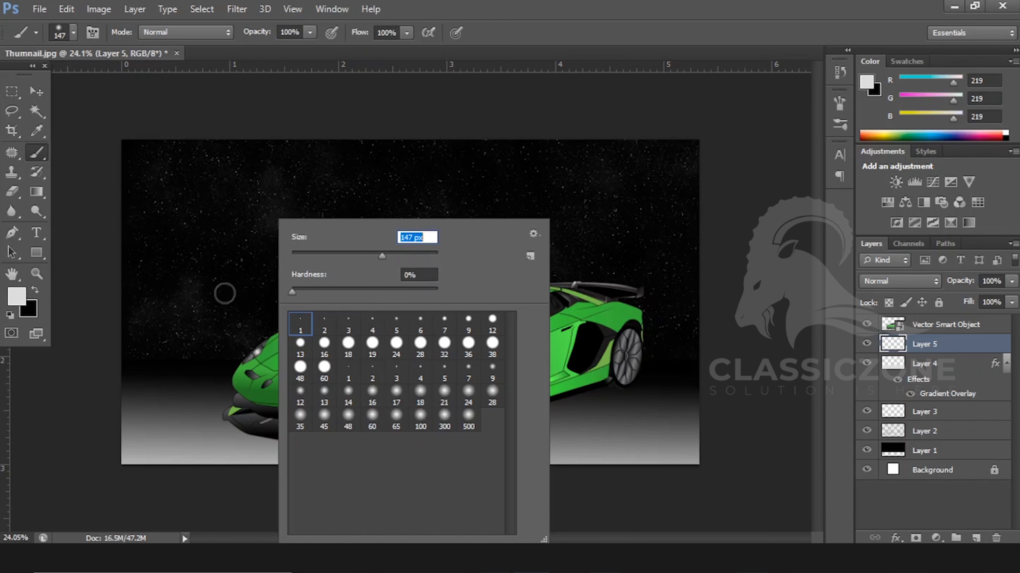
pyautogui.click(604, 45)
# Paint a soft black shadow on the floor beneath the car from the rear wheel to the front bumper, with a 380 px brush
pyautogui.click(35, 290)
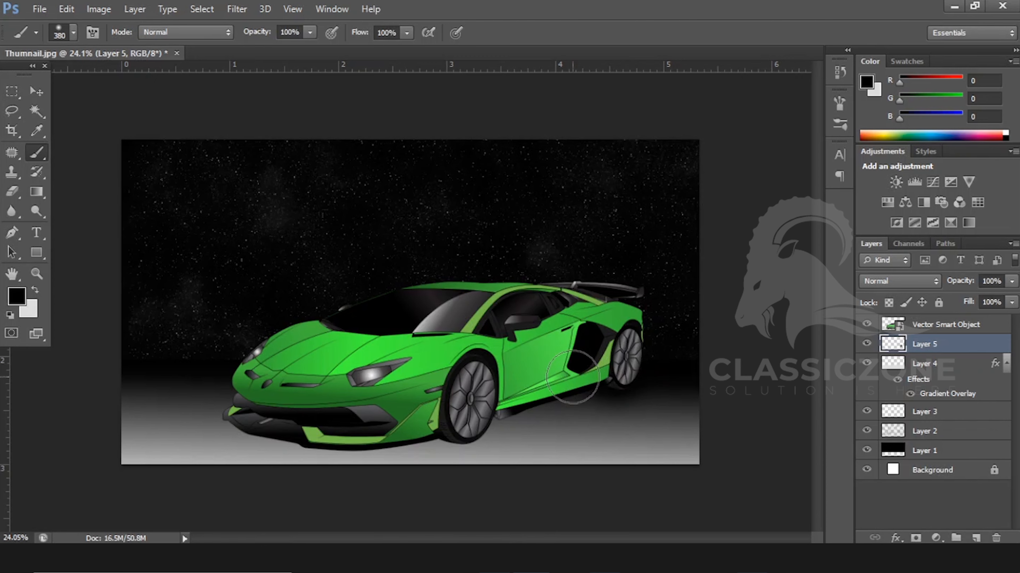
pyautogui.moveTo(542, 389)
pyautogui.mouseDown()
pyautogui.moveTo(459, 421)
pyautogui.moveTo(248, 404)
pyautogui.moveTo(322, 421)
pyautogui.moveTo(444, 409)
pyautogui.moveTo(371, 420)
pyautogui.moveTo(294, 408)
pyautogui.mouseUp()
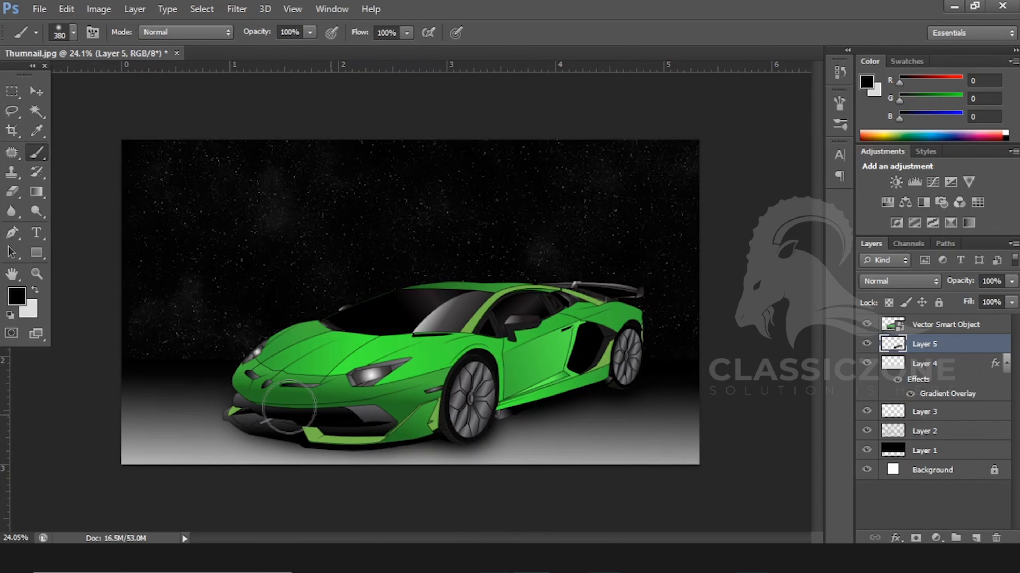
# Refine the black shadow along the side skirt, front wheel and front bumper with a 125 px brush
pyautogui.scroll(5, 528, 417)
pyautogui.moveTo(529, 434); pyautogui.dragTo(346, 221)
pyautogui.click(375, 310)
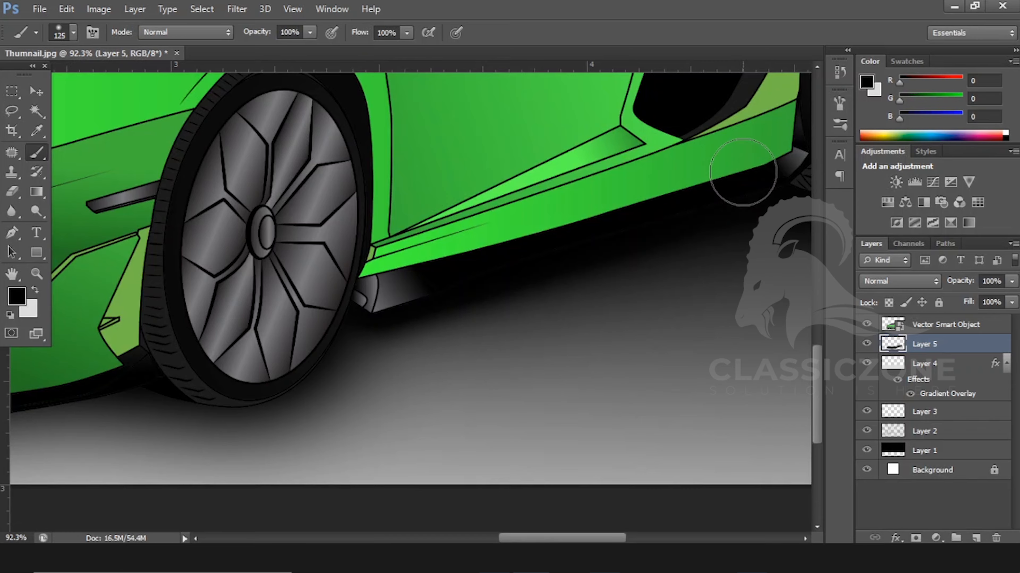
pyautogui.scroll(-2, 726, 176)
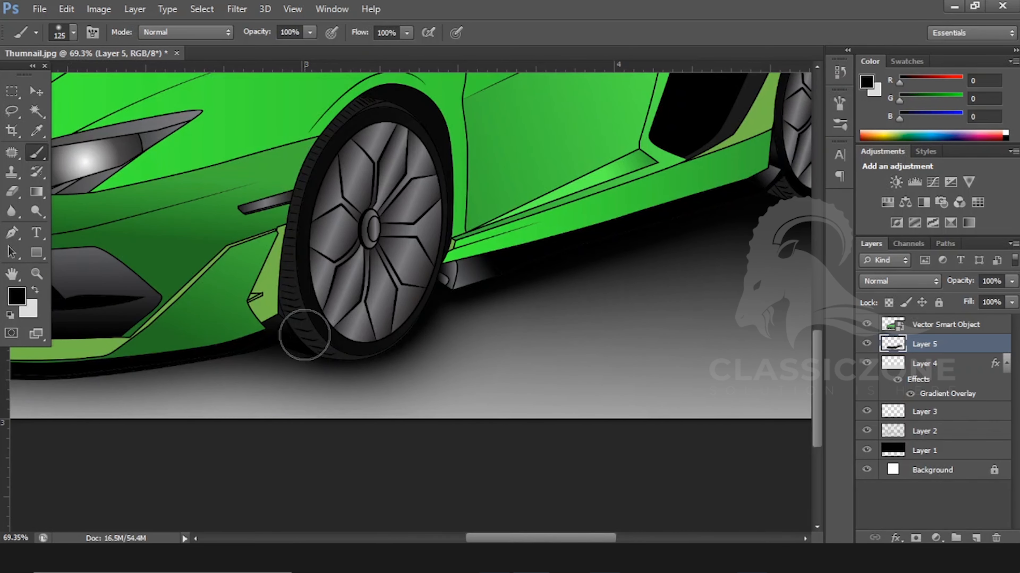
pyautogui.moveTo(200, 325)
pyautogui.mouseDown()
pyautogui.moveTo(581, 302)
pyautogui.moveTo(413, 360)
pyautogui.moveTo(586, 327)
pyautogui.moveTo(352, 346)
pyautogui.moveTo(180, 298)
pyautogui.moveTo(230, 280)
pyautogui.mouseUp()
pyautogui.moveTo(149, 242)
pyautogui.mouseDown()
pyautogui.moveTo(199, 287)
pyautogui.moveTo(535, 330)
pyautogui.moveTo(431, 332)
pyautogui.moveTo(157, 266)
pyautogui.moveTo(170, 230)
pyautogui.moveTo(302, 231)
pyautogui.mouseUp()
pyautogui.hotkey('ctrl', '0')
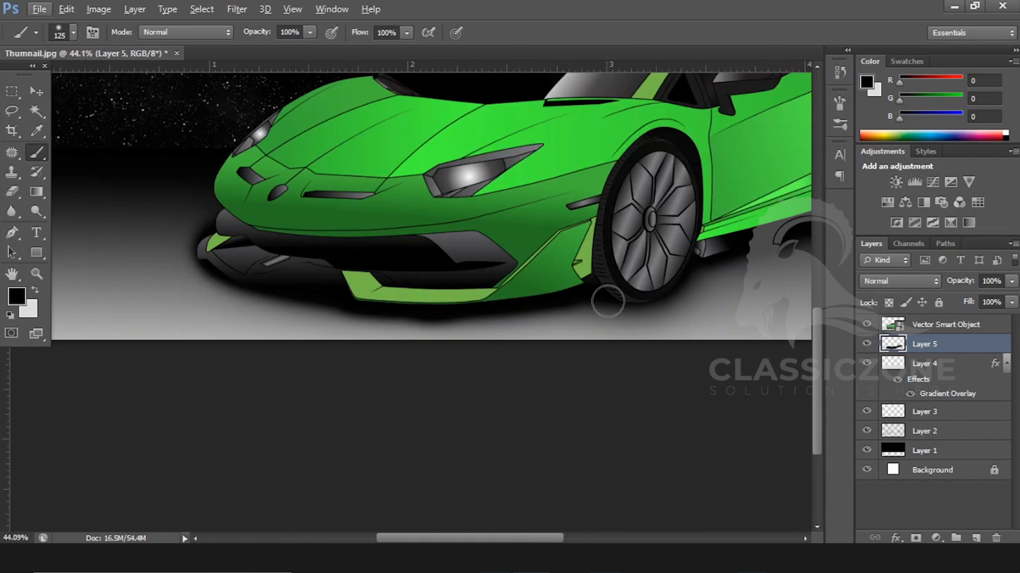
# Add a layer mask to the car's shadow layer and lower the layer's opacity to 86%
pyautogui.scroll(5, 487, 465)
pyautogui.moveTo(457, 375); pyautogui.dragTo(450, 231)
pyautogui.scroll(-3, 848, 400)
pyautogui.click(917, 539)
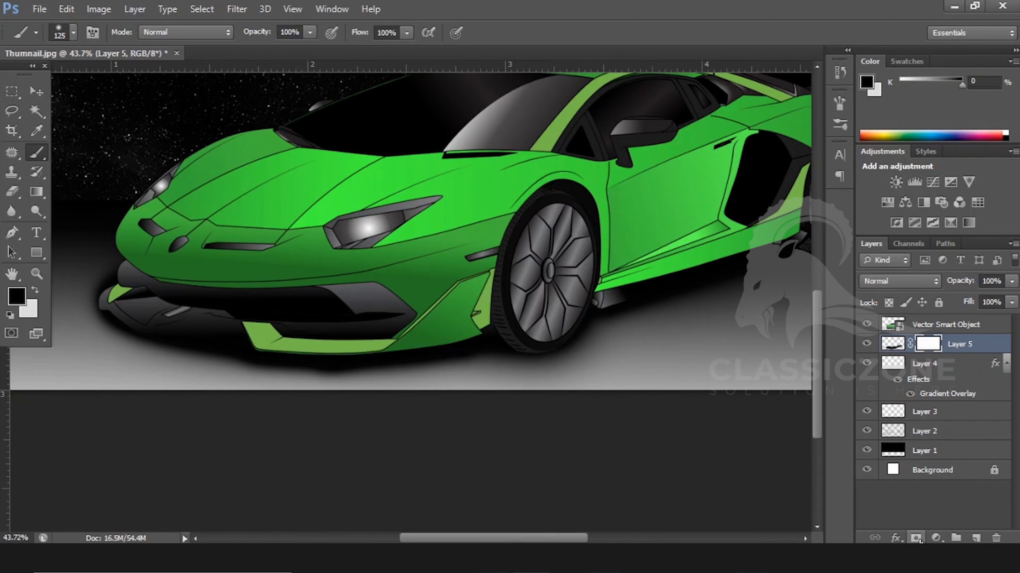
pyautogui.moveTo(958, 282); pyautogui.dragTo(950, 283)
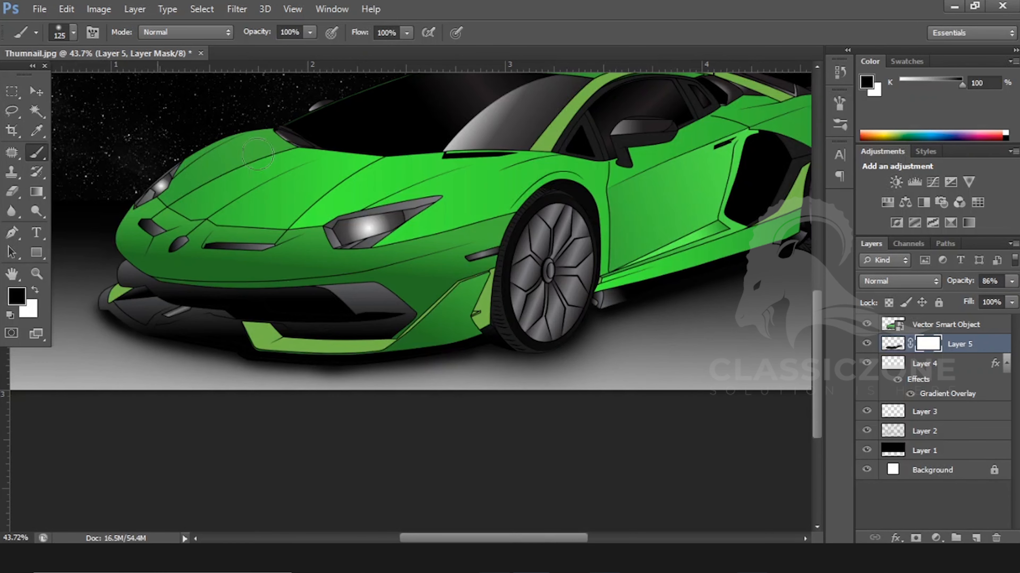
# Paint black on the shadow layer's mask with the 125 px brush to hide parts of the shadow
pyautogui.scroll(-3, 257, 151)
pyautogui.scroll(3, 787, 388)
pyautogui.scroll(-2, 486, 369)
pyautogui.scroll(-3, 478, 364)
pyautogui.scroll(3, 449, 394)
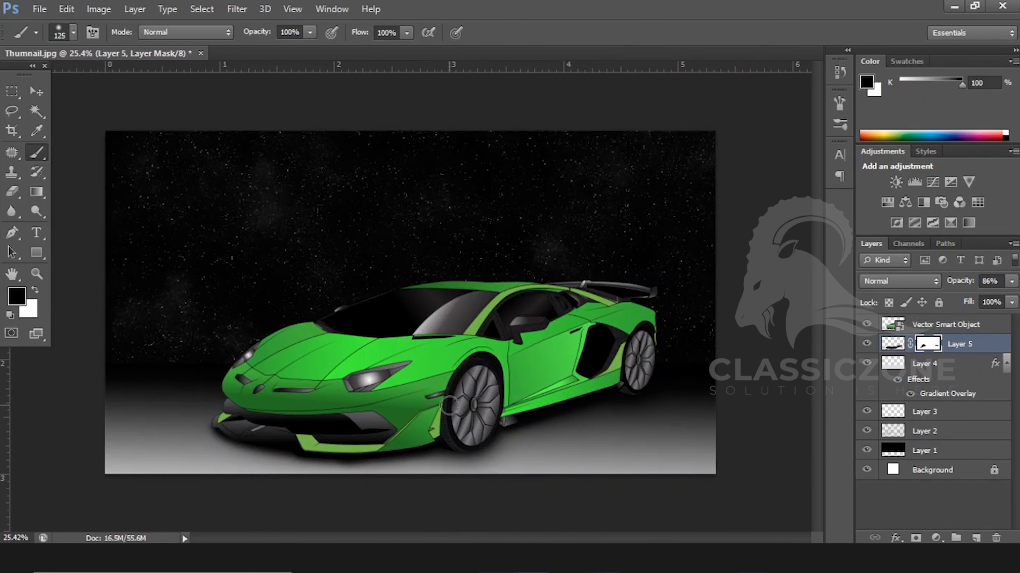
pyautogui.scroll(-1, 438, 407)
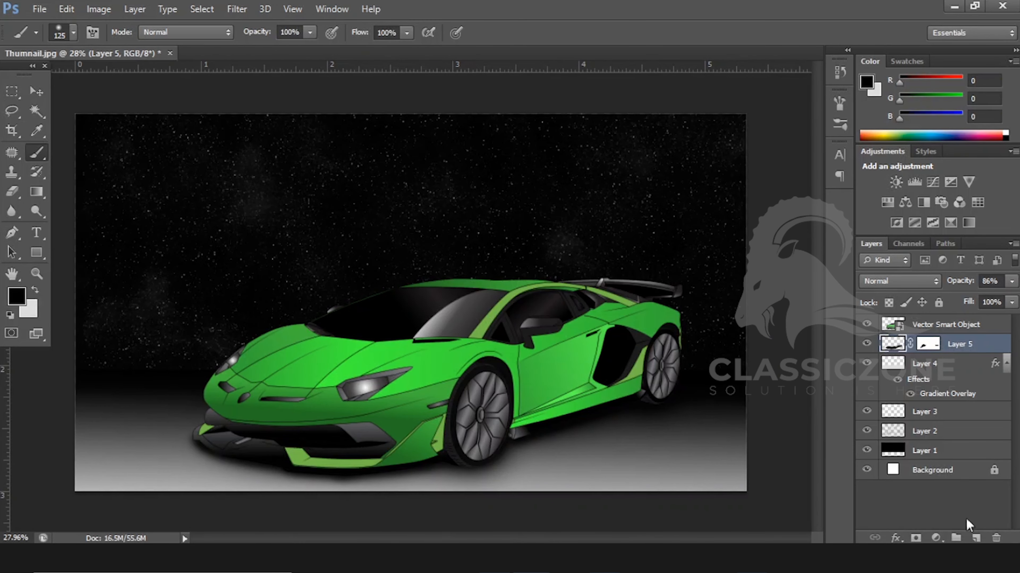
# Add a new layer above the shadow and stamp a soft 500 px black spot beneath the rear wheel
pyautogui.click(976, 539)
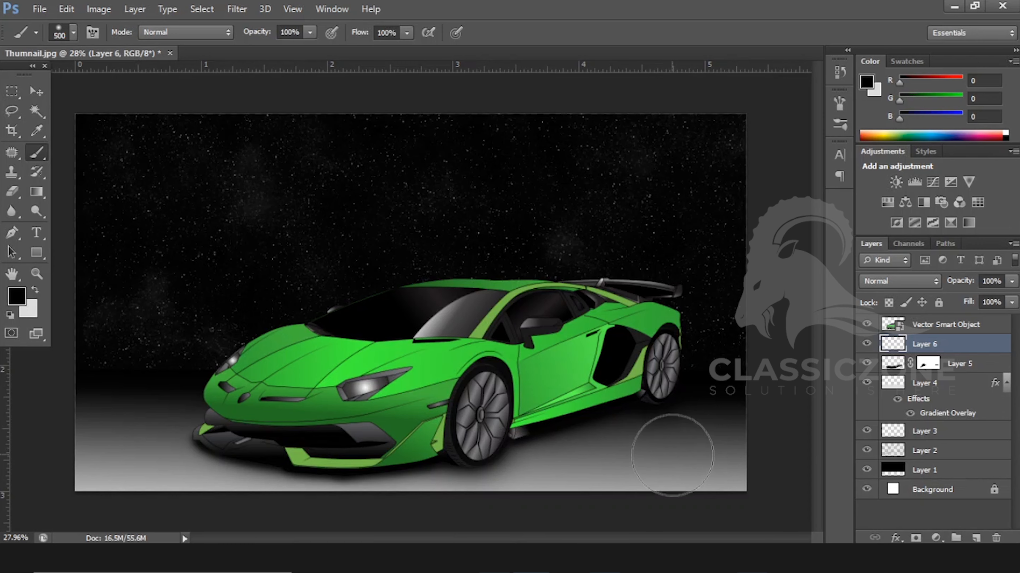
pyautogui.click(668, 451)
pyautogui.hotkey('ctrl', 'z')
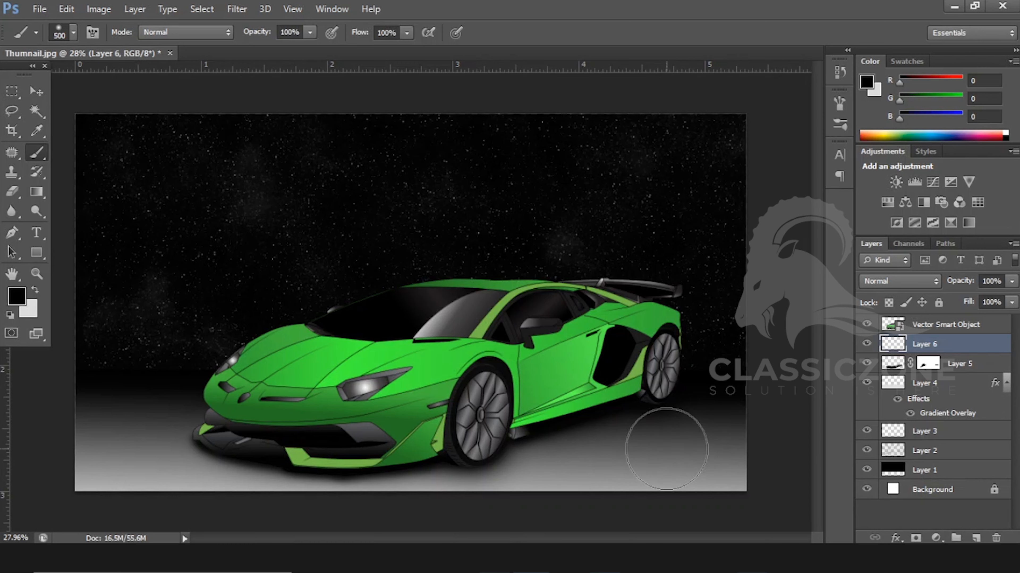
pyautogui.rightClick(487, 271)
pyautogui.press('Return')
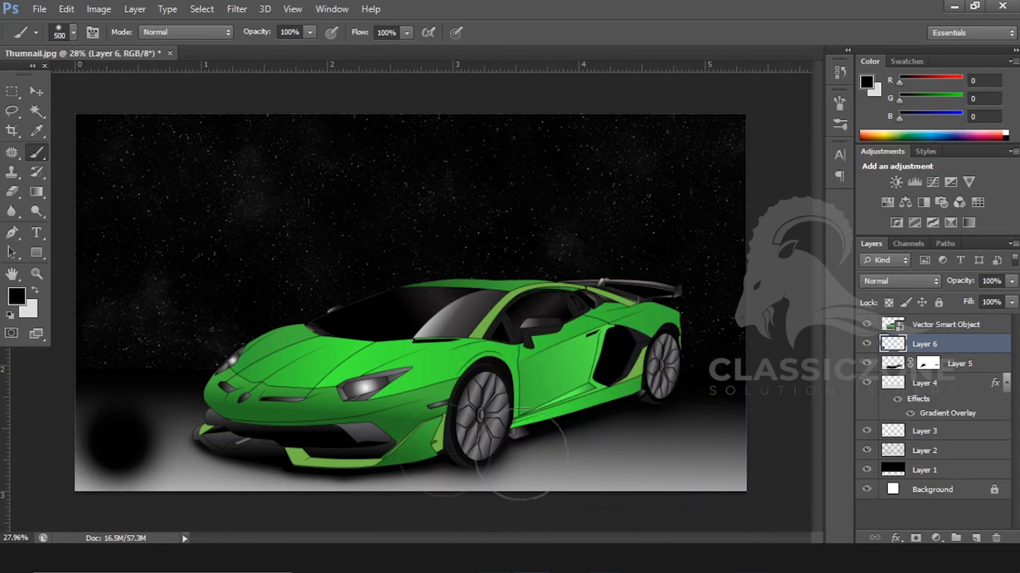
pyautogui.click(684, 420)
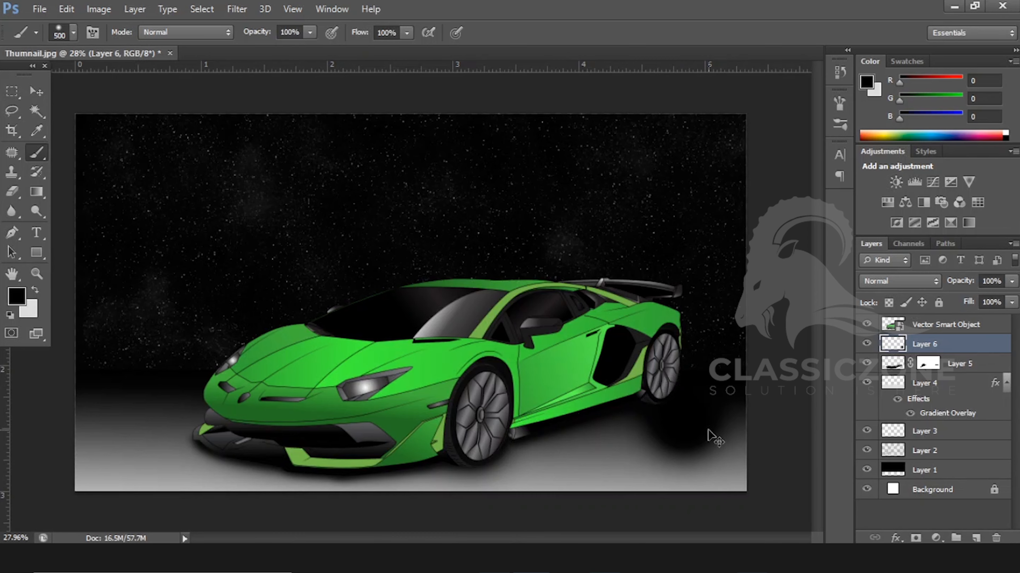
# Transform the black spot into a flat ellipse, about 18% of its height, and fit it under the rear wheel
pyautogui.hotkey('ctrl', 't')
pyautogui.moveTo(675, 346); pyautogui.dragTo(676, 406)
pyautogui.scroll(10, 738, 450)
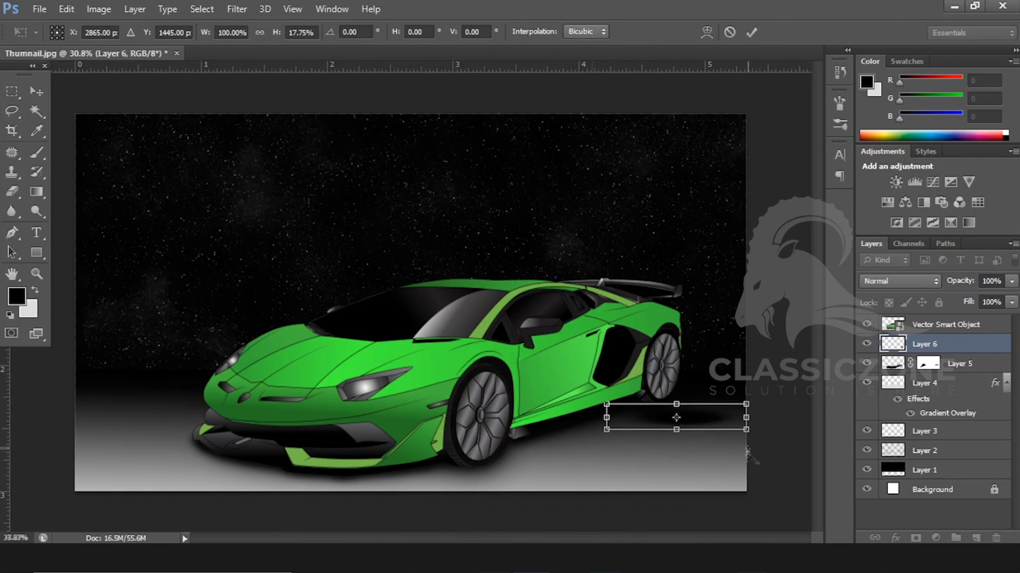
pyautogui.moveTo(747, 410); pyautogui.dragTo(776, 385)
pyautogui.scroll(-4, 665, 392)
pyautogui.moveTo(729, 361)
pyautogui.mouseDown()
pyautogui.moveTo(656, 362)
pyautogui.moveTo(562, 417)
pyautogui.moveTo(520, 421)
pyautogui.mouseUp()
pyautogui.scroll(-3, 640, 384)
pyautogui.click(751, 32)
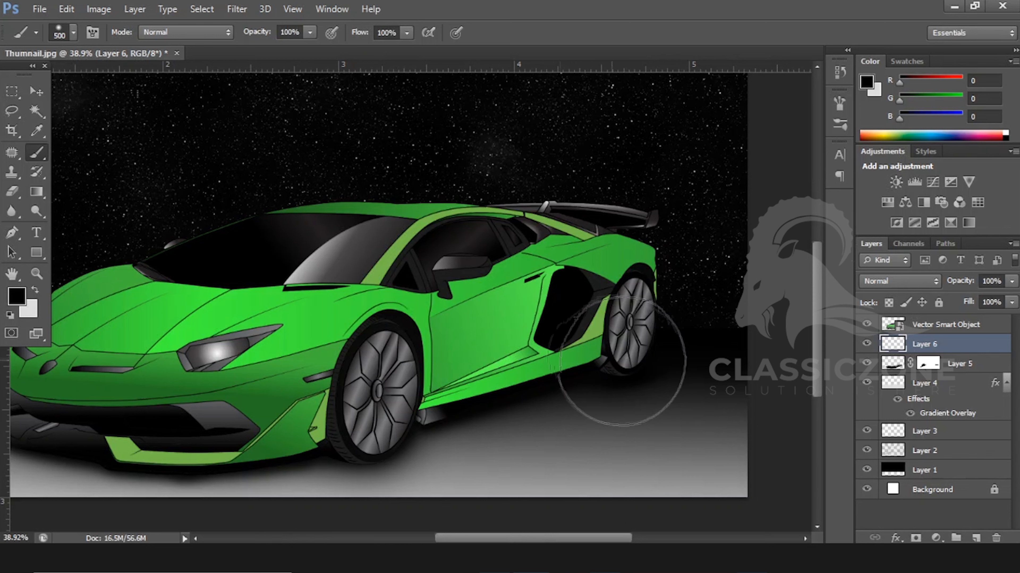
# Duplicate the rear wheel's shadow ellipse onto the floor under the front wheel and reshape the copy to fit there
pyautogui.press('v')
pyautogui.moveTo(625, 389); pyautogui.dragTo(473, 448)
pyautogui.hotkey('ctrl', 't')
pyautogui.moveTo(406, 480)
pyautogui.mouseDown()
pyautogui.moveTo(413, 489)
pyautogui.moveTo(486, 471)
pyautogui.moveTo(408, 461)
pyautogui.mouseUp()
pyautogui.moveTo(481, 464); pyautogui.dragTo(479, 450)
pyautogui.moveTo(410, 450); pyautogui.dragTo(359, 442)
pyautogui.click(751, 32)
pyautogui.scroll(-3, 493, 383)
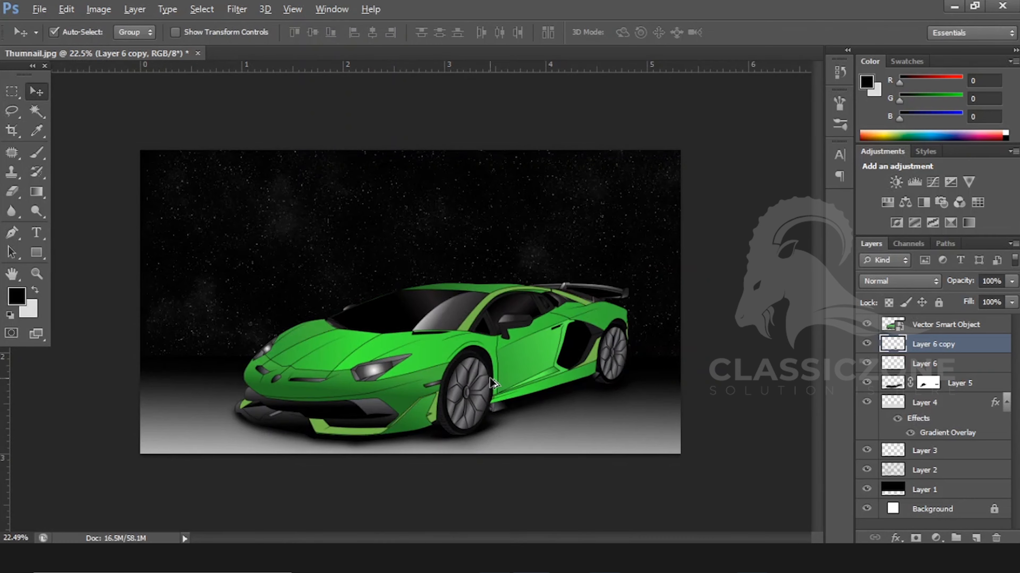
# Add a new layer above the car's Vector Smart Object layer for shading the tyres
pyautogui.scroll(1, 654, 396)
pyautogui.scroll(8, 660, 392)
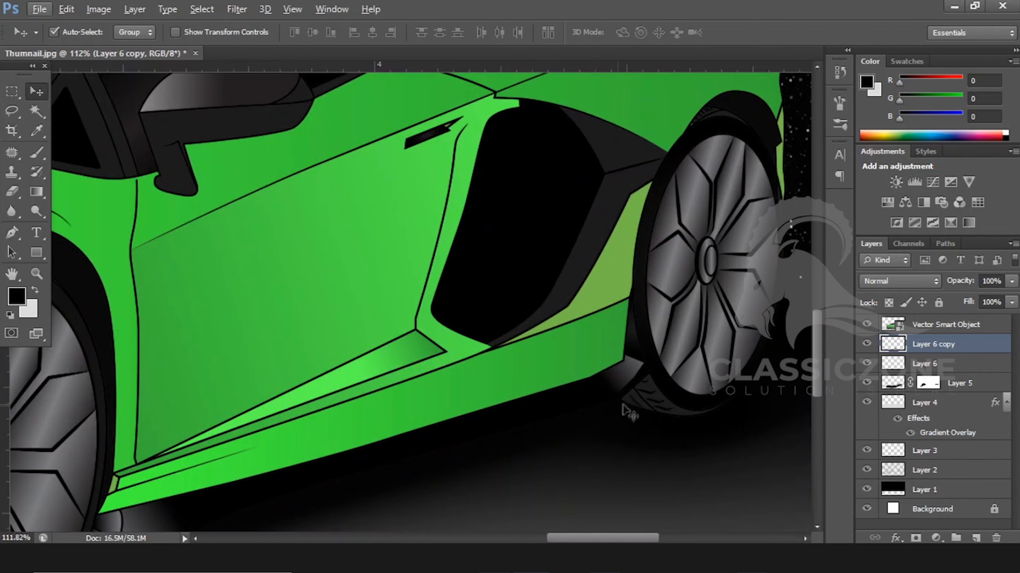
pyautogui.click(650, 407)
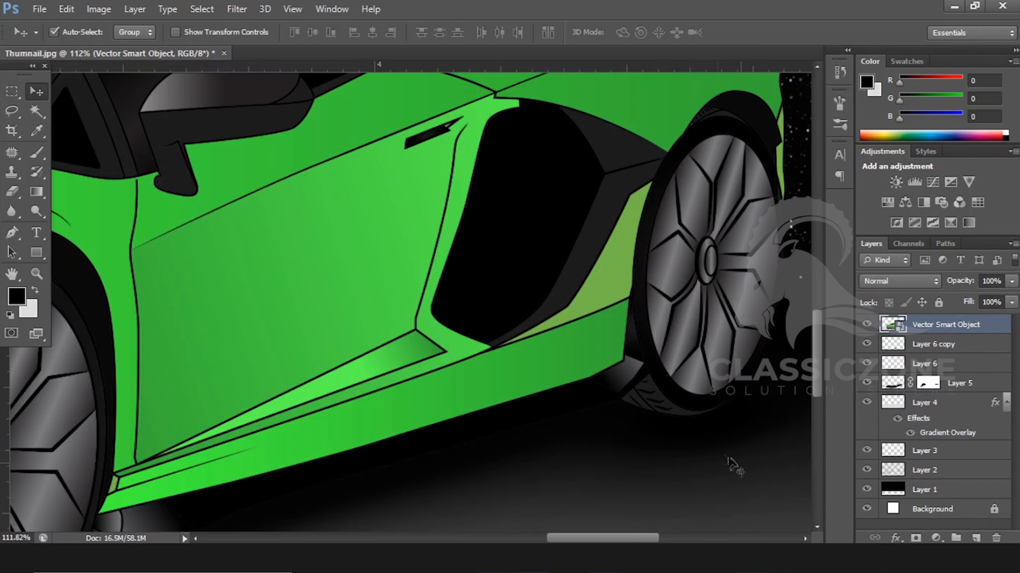
pyautogui.press('b')
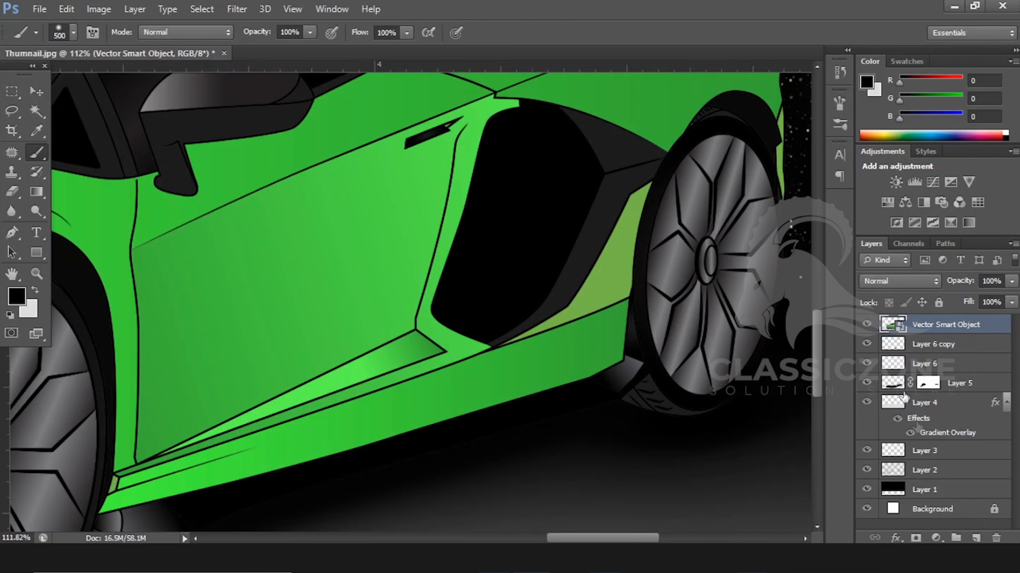
pyautogui.click(976, 539)
# Paint soft black over the bottom of the rear tyre with a 35 px brush
pyautogui.press('[')
pyautogui.press('[')
pyautogui.press('[')
pyautogui.press('[')
pyautogui.press('[')
pyautogui.press('[')
pyautogui.press('[')
pyautogui.press('[')
pyautogui.press('[')
pyautogui.press('[')
pyautogui.press('[')
pyautogui.press('[')
pyautogui.press('[')
pyautogui.press('[')
pyautogui.press('[')
pyautogui.press('[')
pyautogui.moveTo(654, 395); pyautogui.dragTo(686, 415)
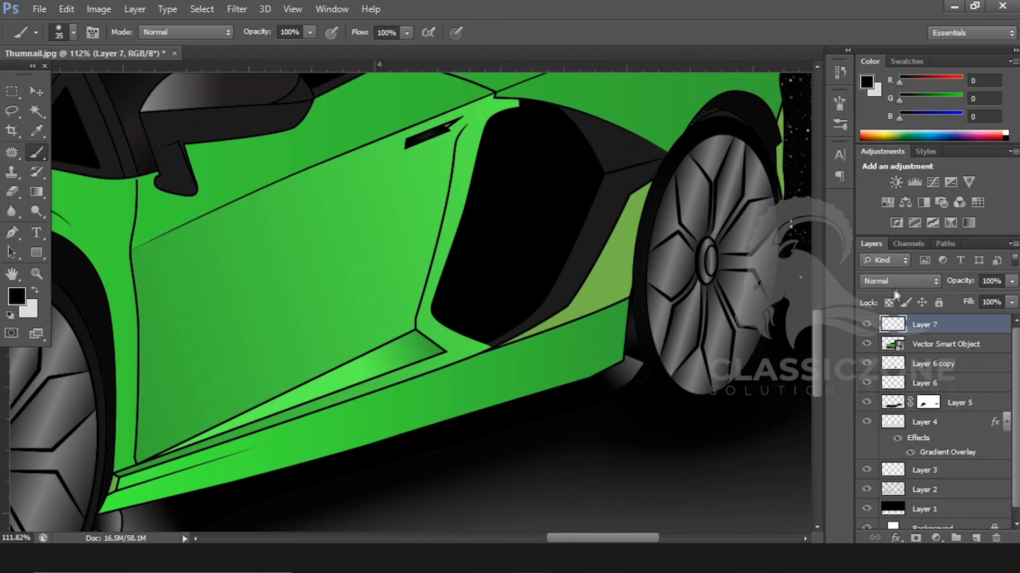
# Lower the tyre shading layer's opacity to 49%
pyautogui.moveTo(955, 284); pyautogui.dragTo(934, 284)
pyautogui.click(933, 281)
pyautogui.click(937, 282)
pyautogui.click(933, 282)
pyautogui.click(878, 6)
pyautogui.click(40, 89)
# Paint soft black over the lower edge of the front tyre on the shading layer and add a mask to that layer
pyautogui.scroll(-8, 574, 364)
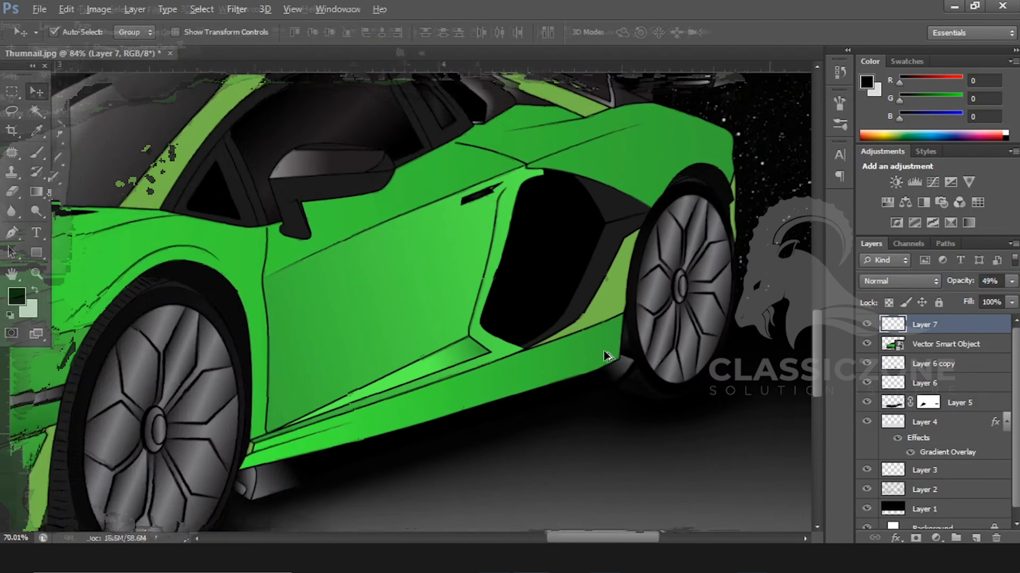
pyautogui.scroll(2, 305, 498)
pyautogui.scroll(3, 309, 498)
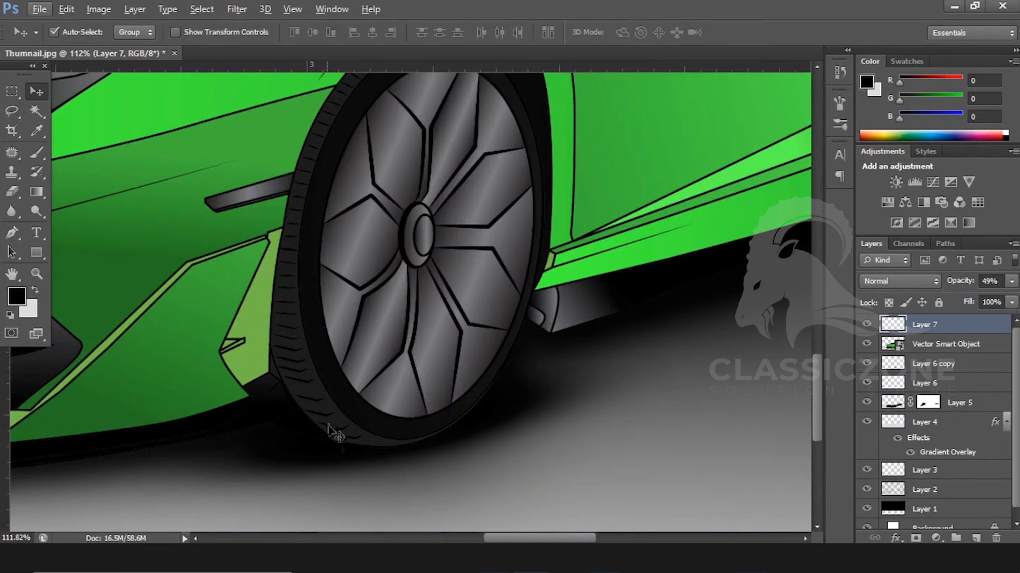
pyautogui.click(332, 422)
pyautogui.click(938, 332)
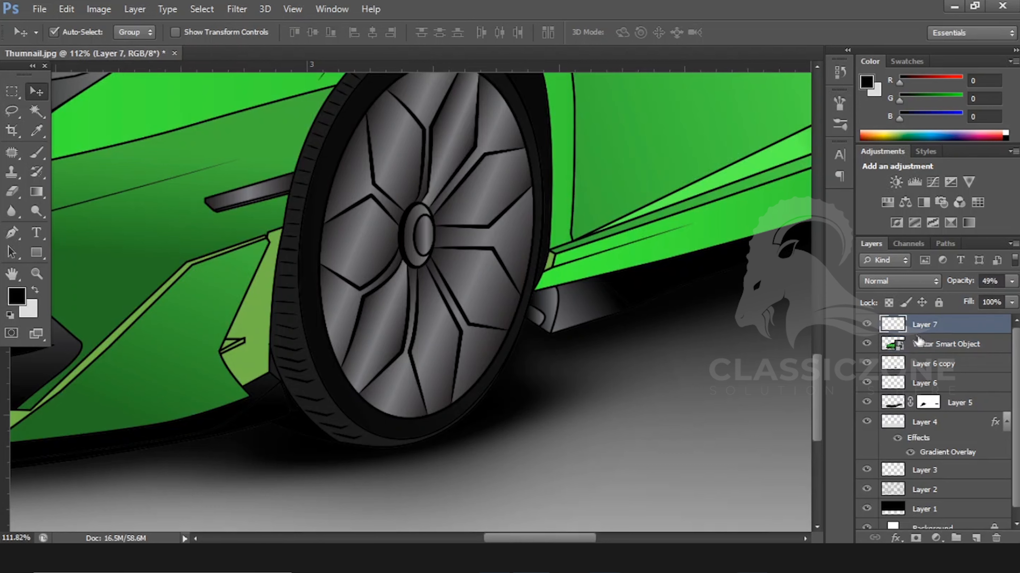
pyautogui.press('b')
pyautogui.moveTo(262, 438)
pyautogui.mouseDown()
pyautogui.moveTo(430, 433)
pyautogui.moveTo(312, 419)
pyautogui.moveTo(346, 431)
pyautogui.moveTo(333, 429)
pyautogui.moveTo(304, 407)
pyautogui.moveTo(375, 440)
pyautogui.moveTo(340, 427)
pyautogui.moveTo(306, 388)
pyautogui.moveTo(303, 404)
pyautogui.moveTo(361, 444)
pyautogui.moveTo(403, 453)
pyautogui.moveTo(466, 424)
pyautogui.moveTo(309, 414)
pyautogui.mouseUp()
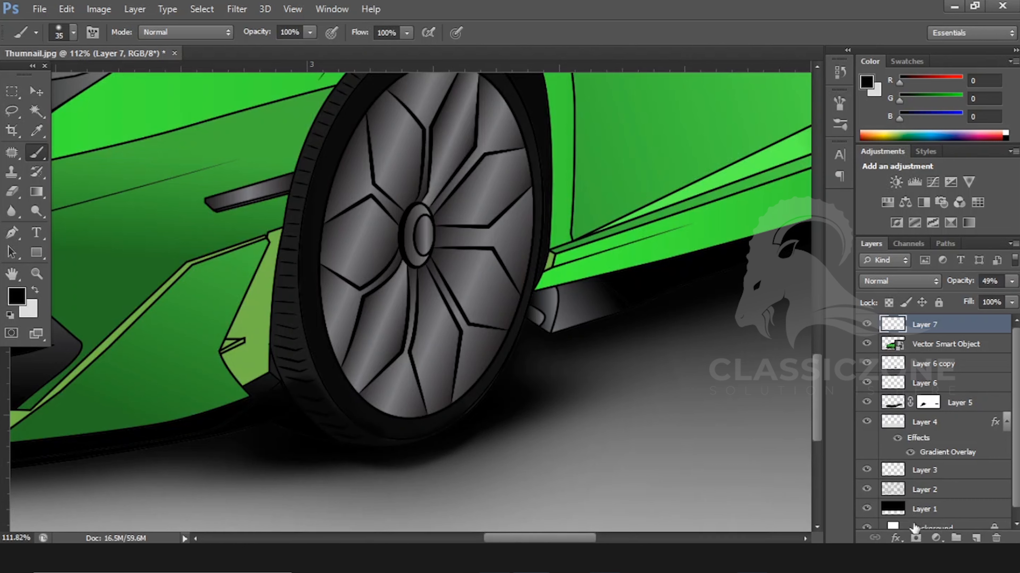
pyautogui.click(916, 538)
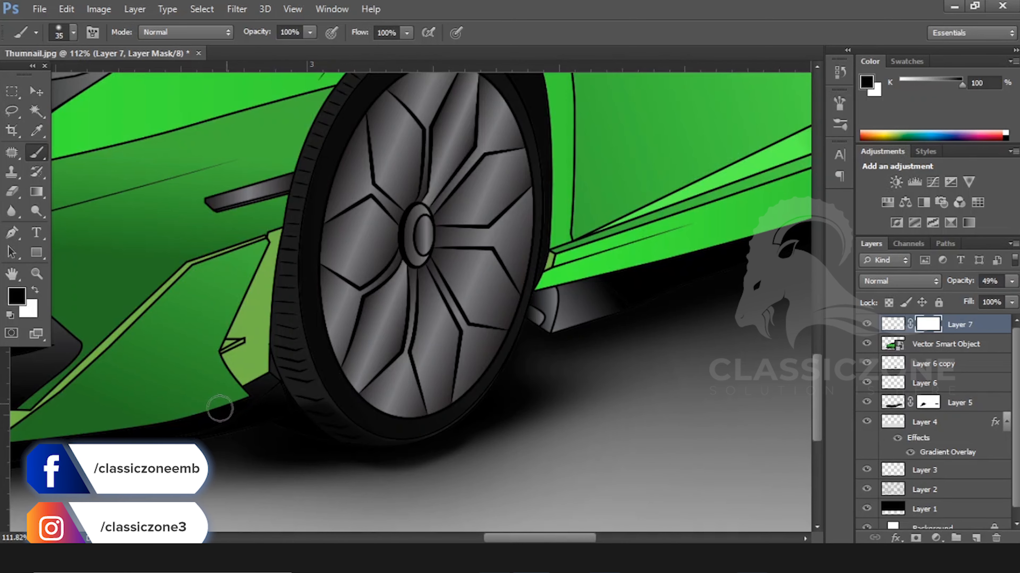
pyautogui.hotkey('ctrl', '0')
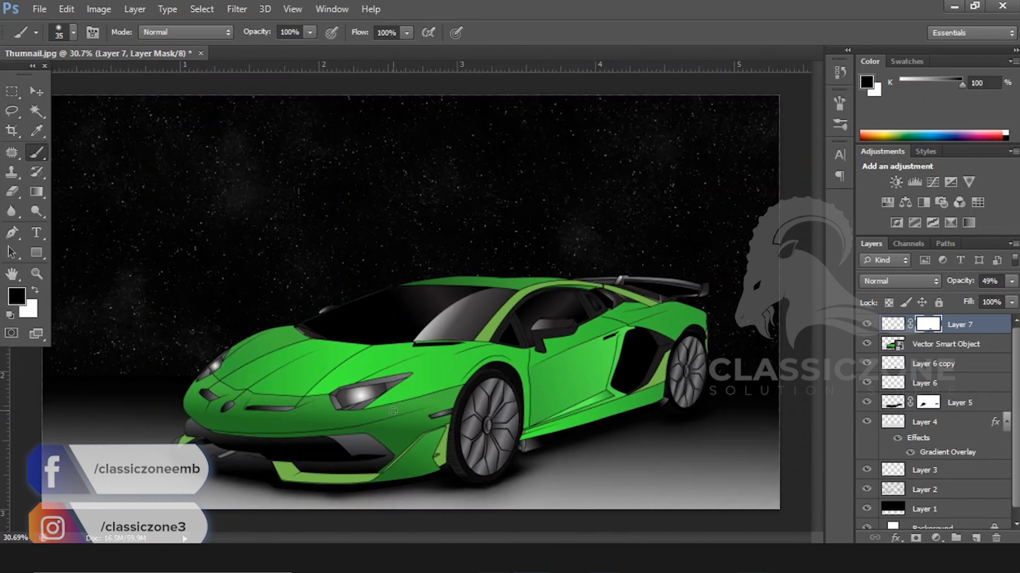
# Add a new layer directly above the black backdrop layer, Layer 1
pyautogui.press('v')
pyautogui.click(959, 365)
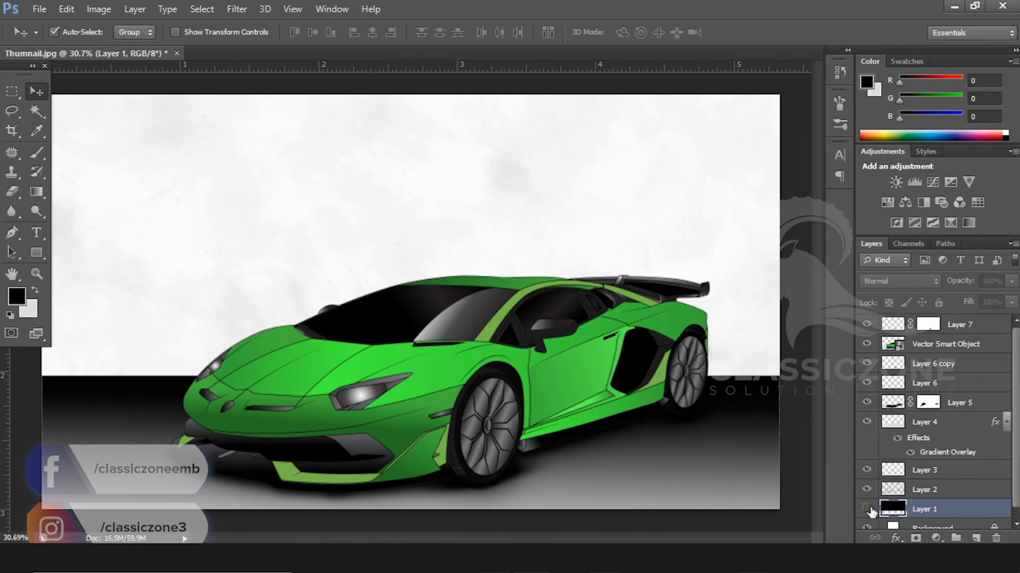
pyautogui.click(937, 510)
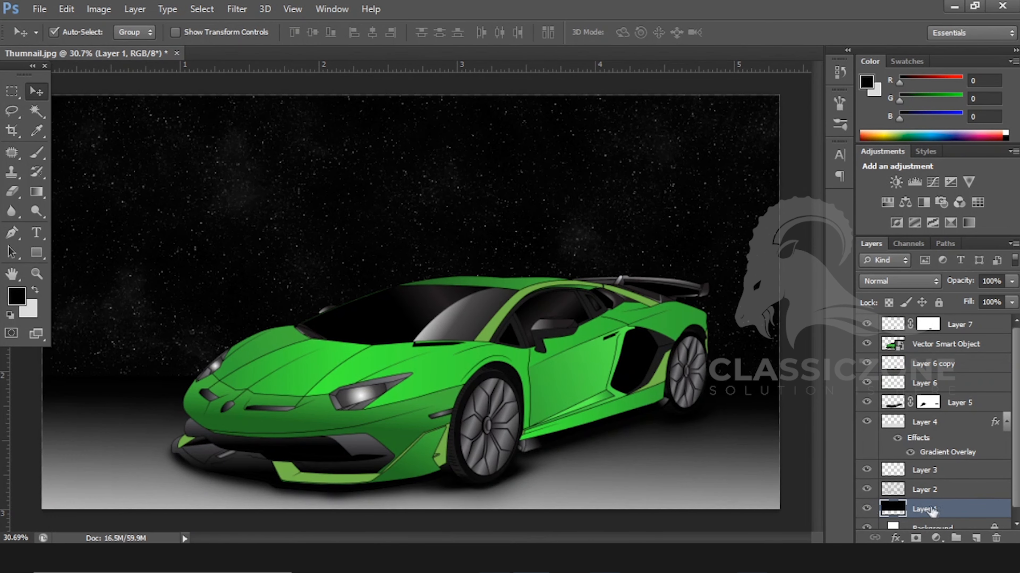
pyautogui.scroll(-3, 723, 465)
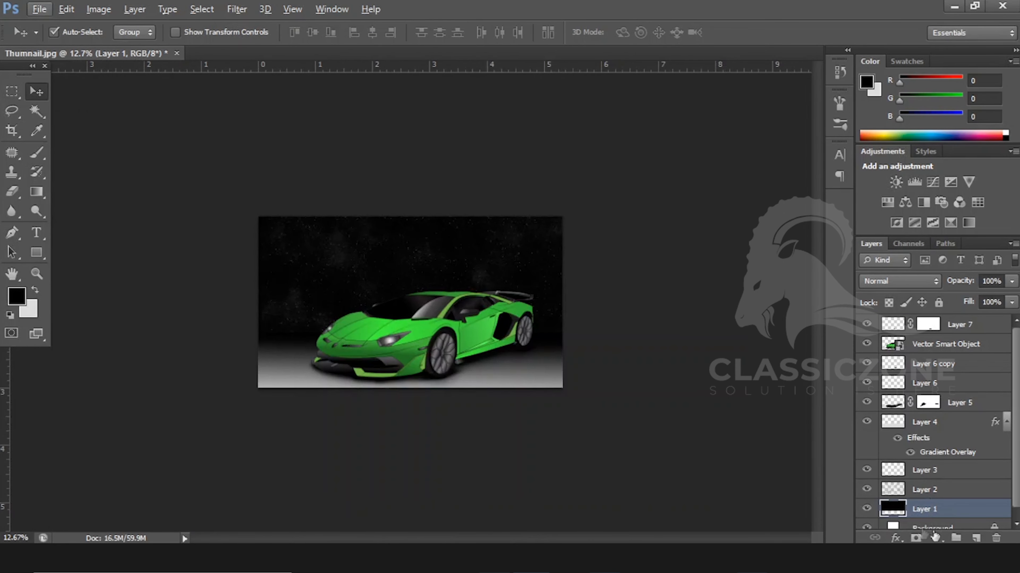
pyautogui.click(976, 540)
# Set the brush size to 1700 px and the foreground colour to yellow, RGB 255, 204, 0
pyautogui.press('b')
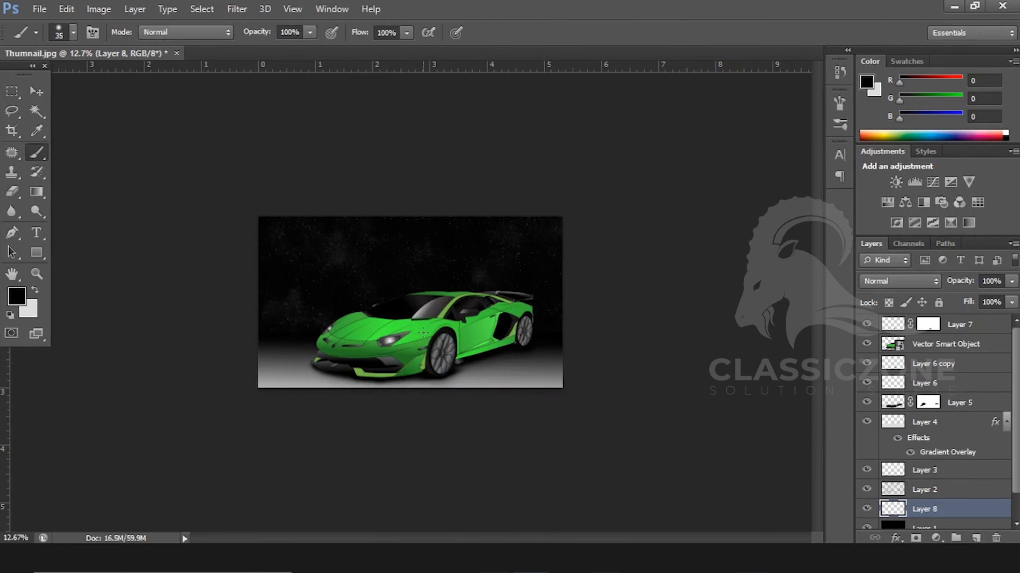
pyautogui.press(']')
pyautogui.press(']')
pyautogui.press(']')
pyautogui.press(']')
pyautogui.press(']')
pyautogui.press(']')
pyautogui.press(']')
pyautogui.press(']')
pyautogui.press(']')
pyautogui.press(']')
pyautogui.press(']')
pyautogui.press(']')
pyautogui.press(']')
pyautogui.press(']')
pyautogui.press(']')
pyautogui.press(']')
pyautogui.press(']')
pyautogui.press(']')
pyautogui.press(']')
pyautogui.press(']')
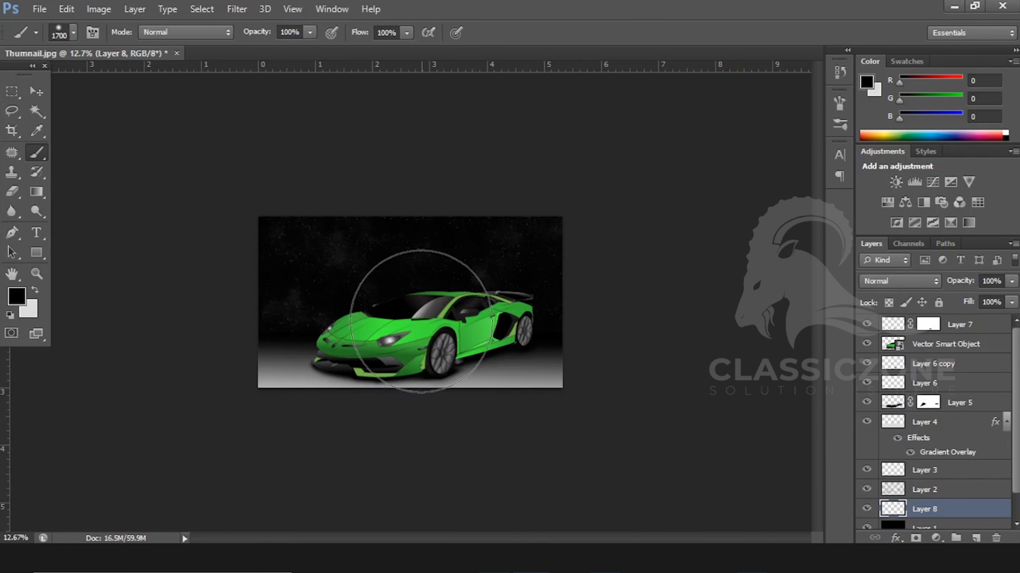
pyautogui.click(16, 305)
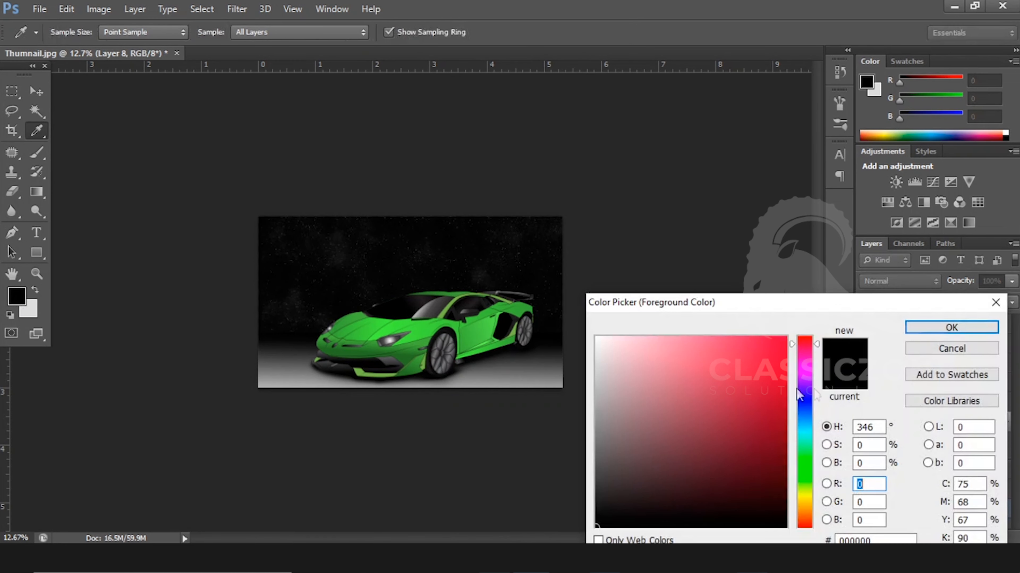
pyautogui.click(812, 504)
pyautogui.click(786, 338)
pyautogui.click(951, 328)
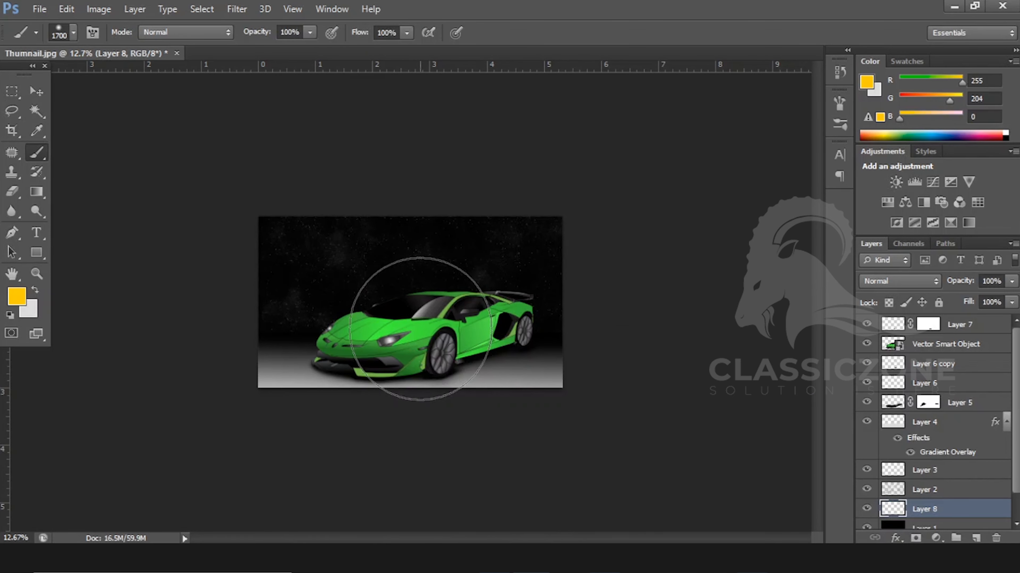
# Stamp a large soft yellow glow behind the car and set its layer opacity to 53%, keeping the Normal blend mode
pyautogui.click(420, 329)
pyautogui.hotkey('ctrl', '0')
pyautogui.moveTo(964, 283); pyautogui.dragTo(931, 287)
pyautogui.click(899, 281)
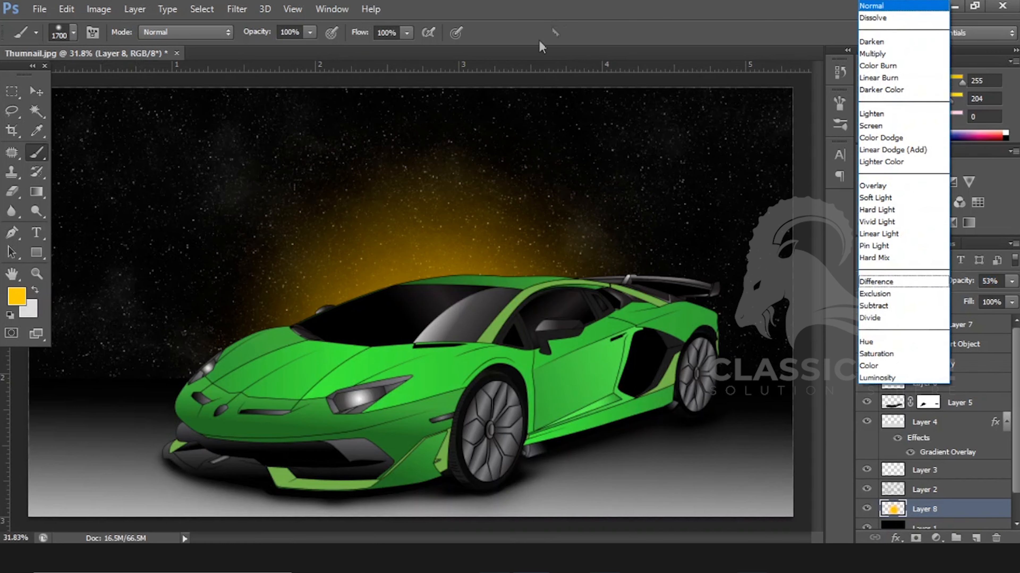
pyautogui.click(541, 47)
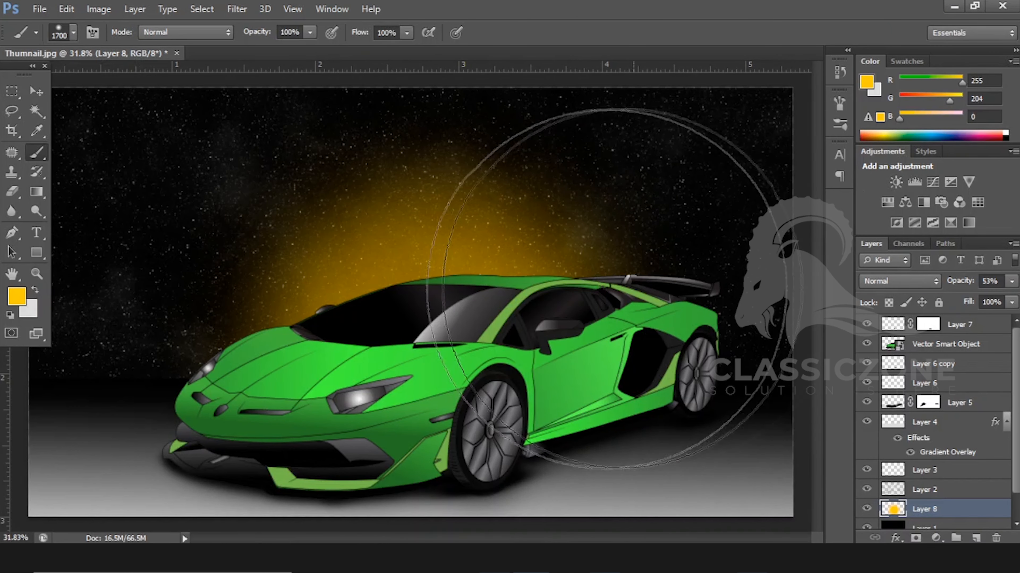
# Merge the tyre shading layer with the car's Vector Smart Object layer
pyautogui.scroll(-7, 614, 289)
pyautogui.click(38, 93)
pyautogui.scroll(4, 484, 320)
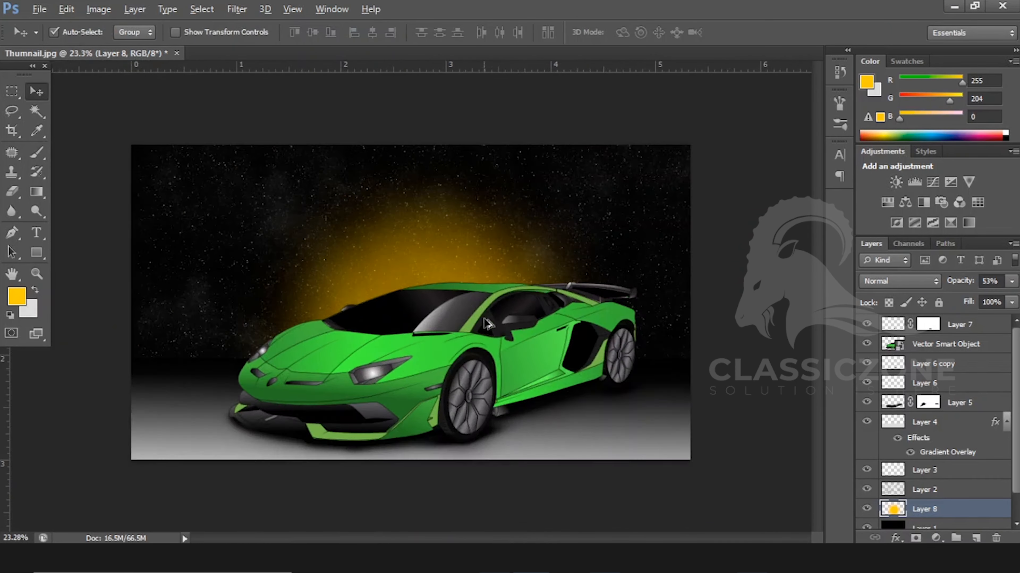
pyautogui.scroll(4, 484, 320)
pyautogui.click(941, 346)
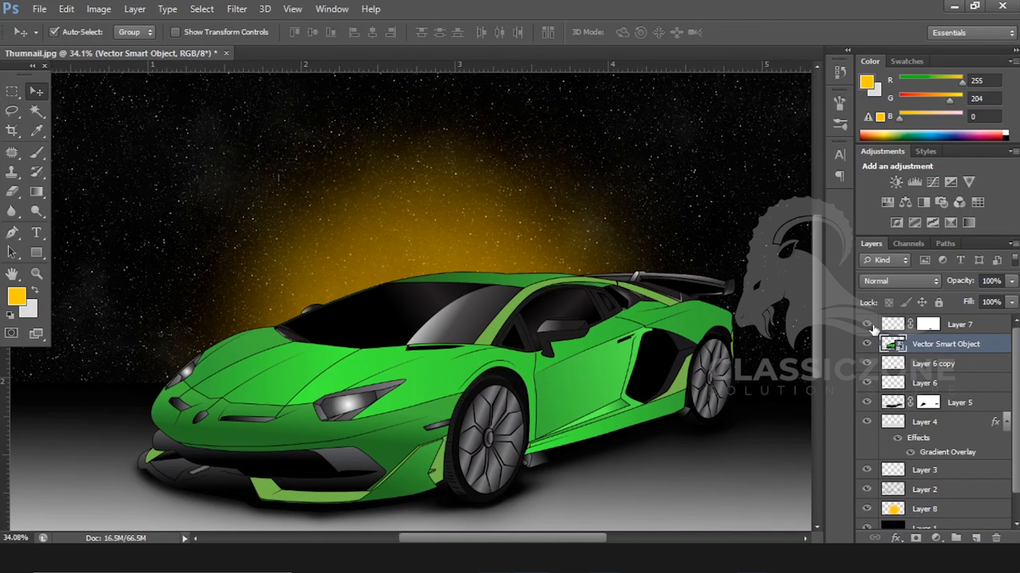
pyautogui.keyDown('ctrl'); pyautogui.click(963, 332); pyautogui.keyUp('ctrl')
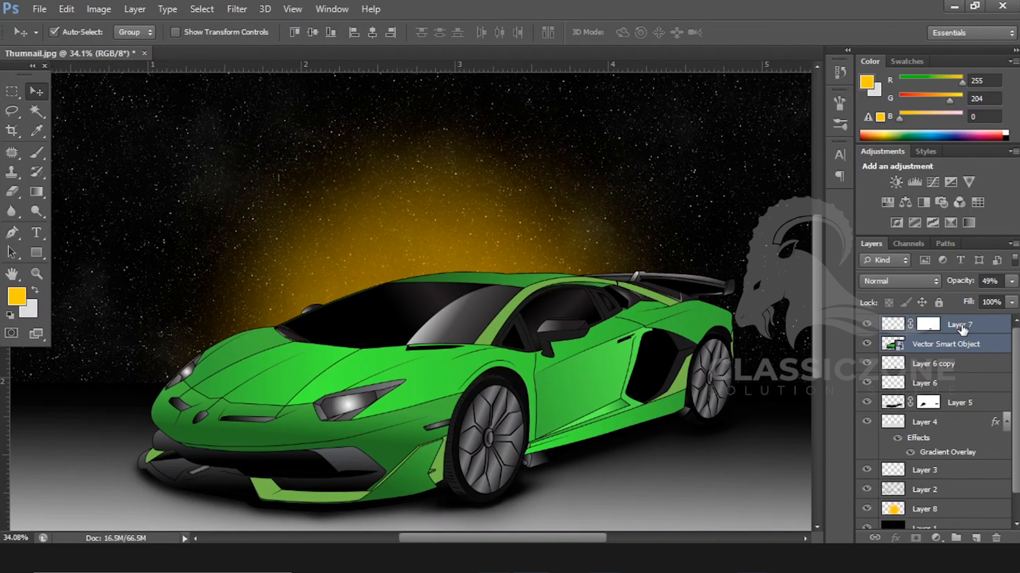
pyautogui.rightClick(966, 333)
pyautogui.click(717, 378)
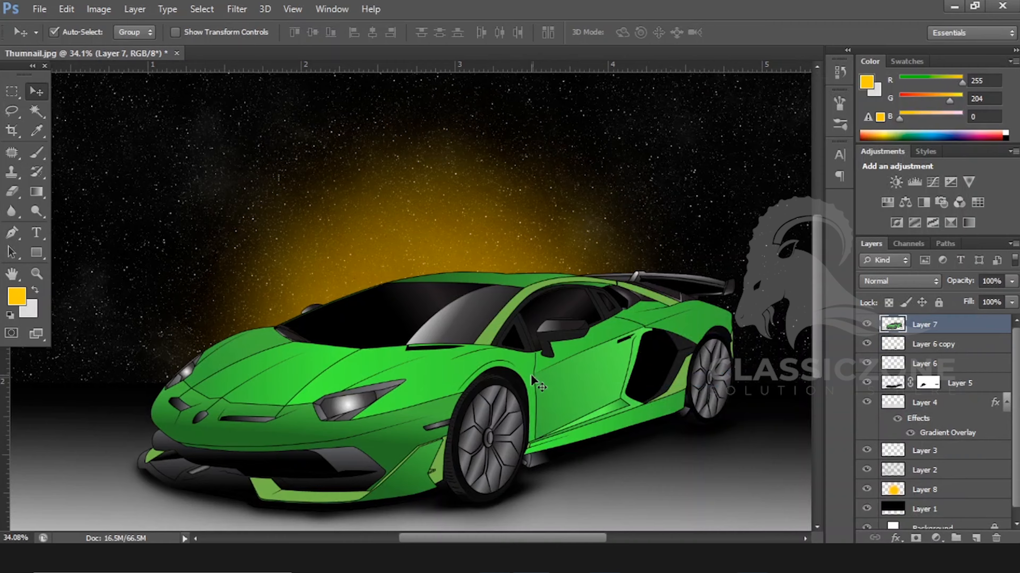
# Add a new layer directly above the yellow glow layer
pyautogui.scroll(-3, 532, 376)
pyautogui.scroll(2, 498, 368)
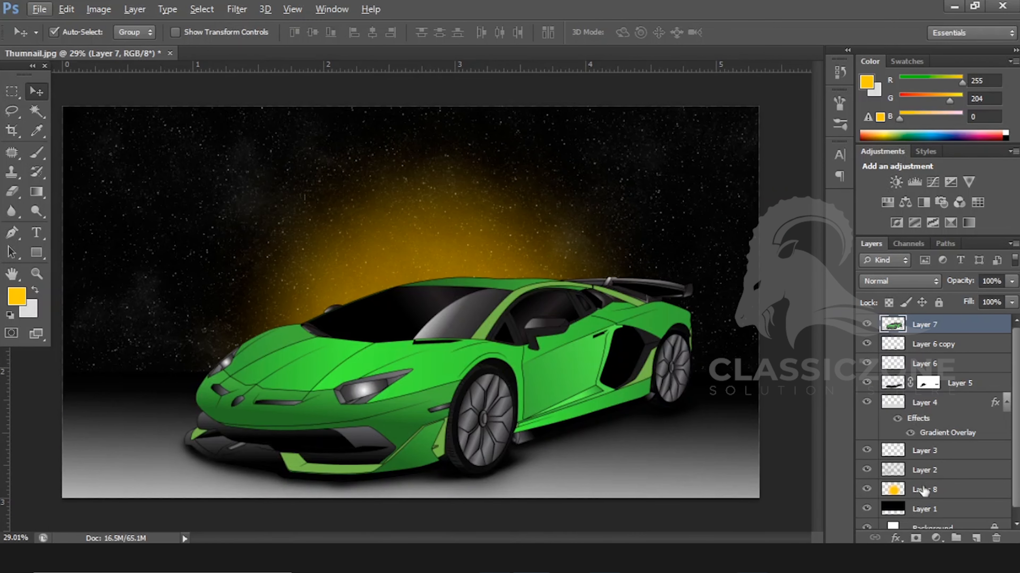
pyautogui.moveTo(922, 487); pyautogui.dragTo(985, 540)
pyautogui.click(977, 538)
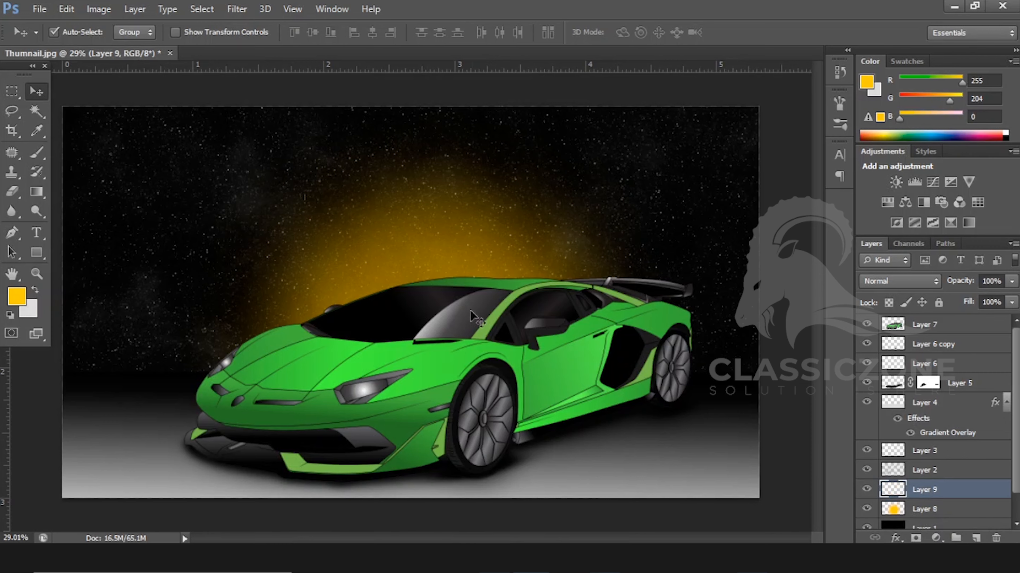
# Try stamping a yellow spot behind the car's roof with a 600 px brush
pyautogui.press('b')
pyautogui.press('[')
pyautogui.press('[')
pyautogui.press('[')
pyautogui.press('[')
pyautogui.press('[')
pyautogui.press('[')
pyautogui.click(442, 323)
pyautogui.click(443, 326)
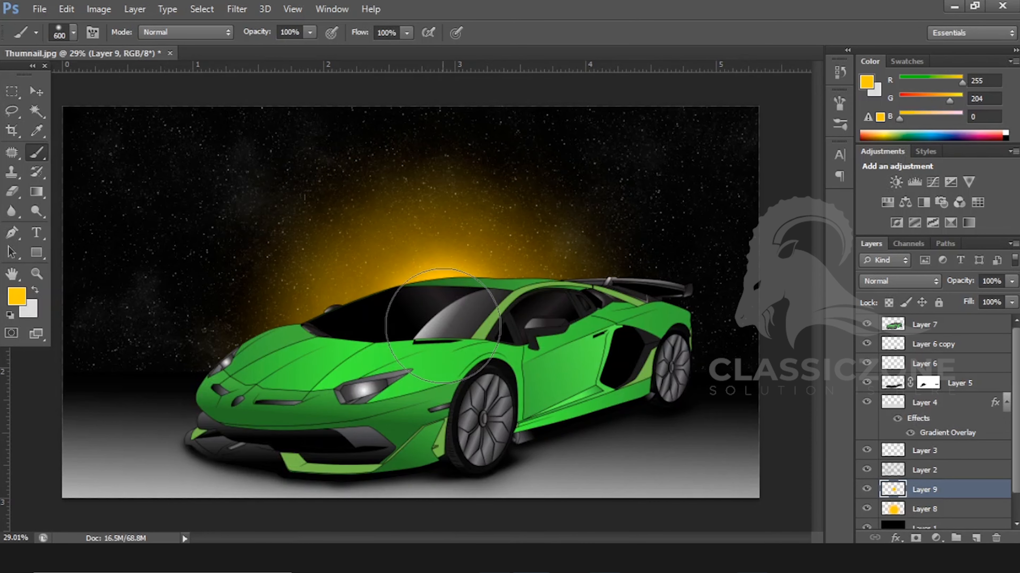
# Stamp a 900 px soft yellow spot behind the car's roof to brighten the centre of the glow
pyautogui.scroll(-2, 410, 296)
pyautogui.press(']')
pyautogui.press(']')
pyautogui.press(']')
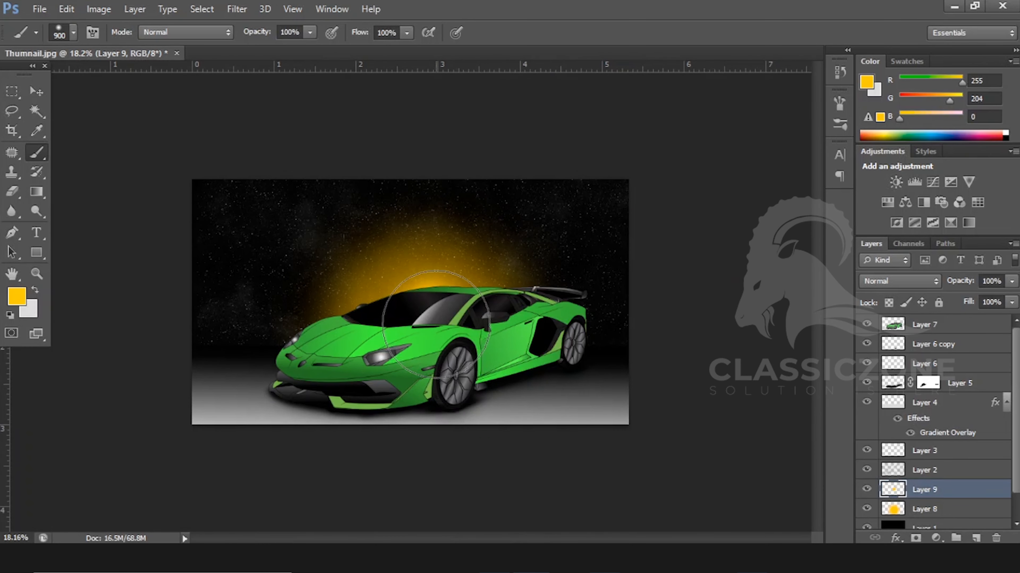
pyautogui.click(36, 91)
# Add a Hue/Saturation adjustment above the car layer, turn on Colorize and clip it to the car
pyautogui.scroll(-2, 466, 345)
pyautogui.scroll(4, 469, 349)
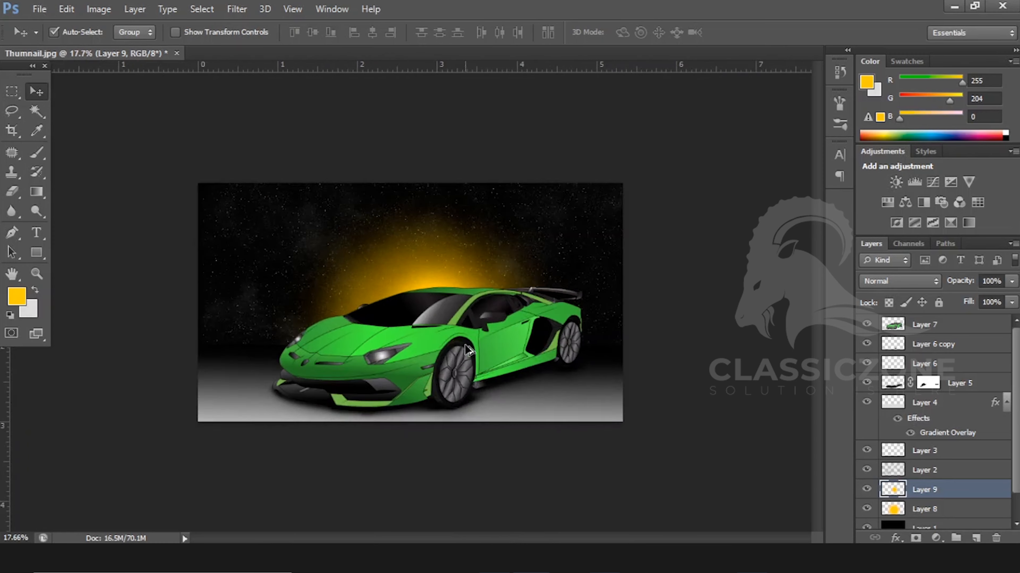
pyautogui.click(478, 359)
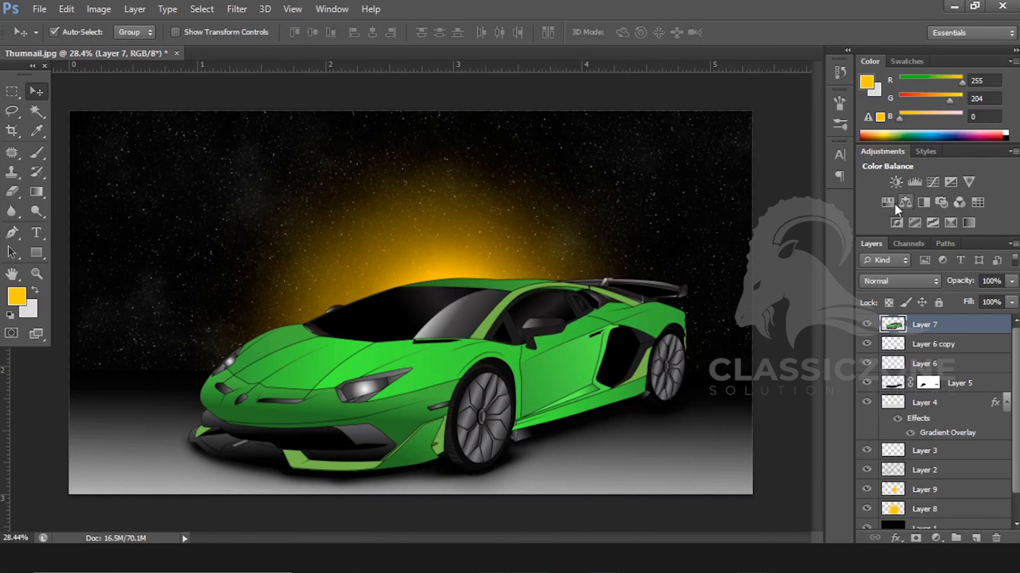
pyautogui.click(888, 203)
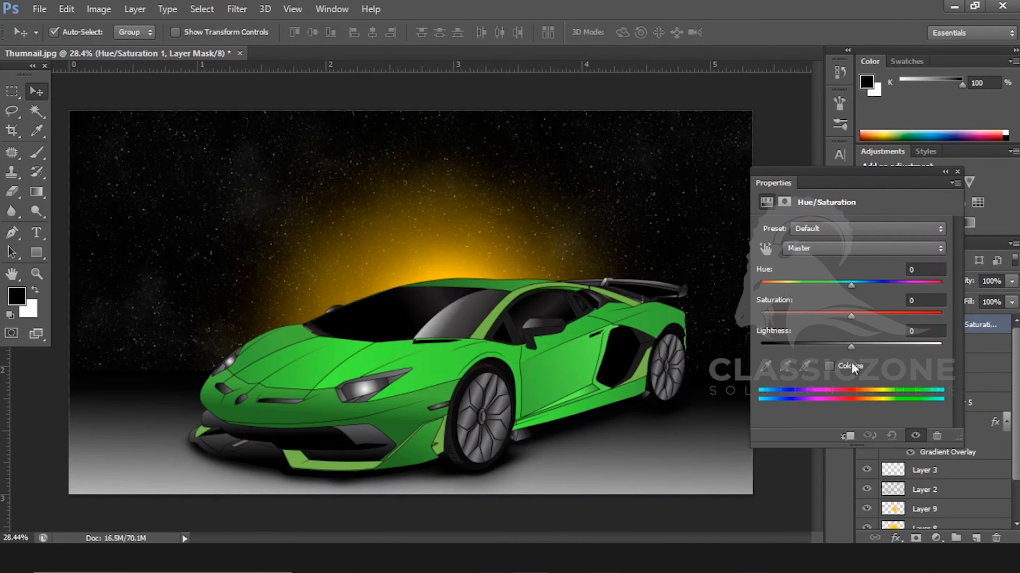
pyautogui.click(848, 368)
pyautogui.click(848, 436)
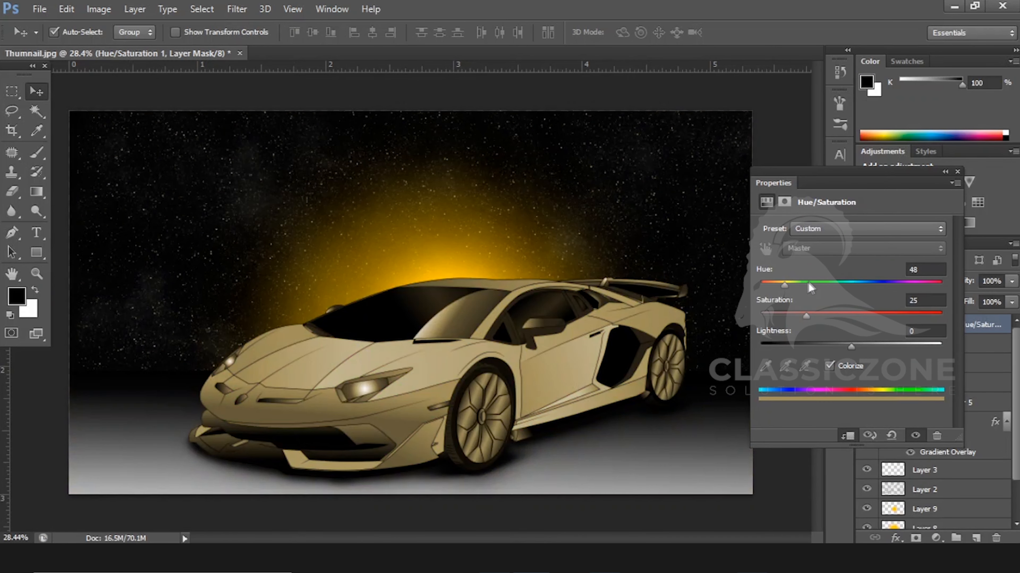
# Tint the car yellow with hue 52, saturation 90 and lightness +12
pyautogui.moveTo(794, 287); pyautogui.dragTo(943, 279)
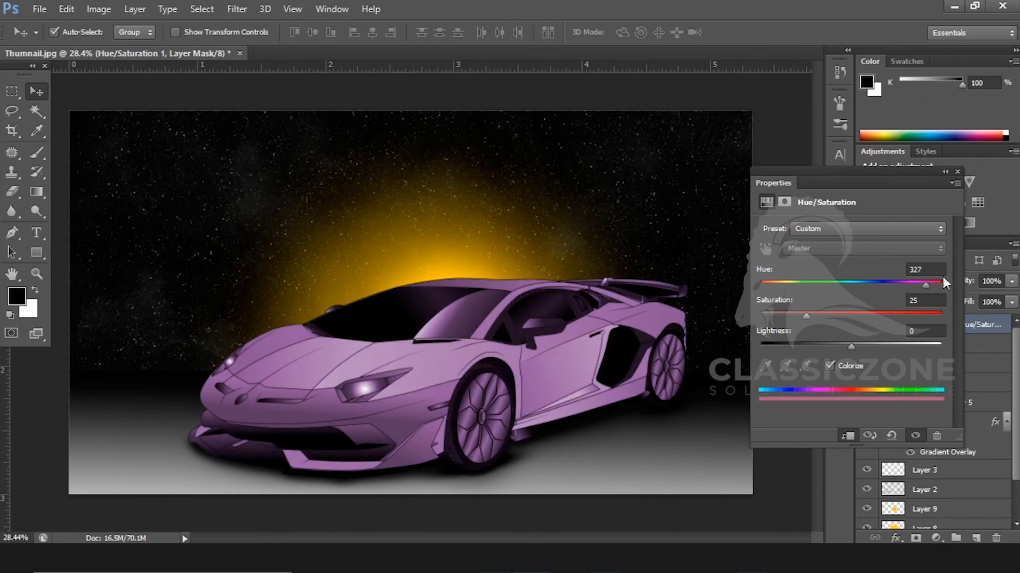
pyautogui.moveTo(821, 297); pyautogui.dragTo(787, 290)
pyautogui.moveTo(818, 320); pyautogui.dragTo(923, 316)
pyautogui.moveTo(852, 346); pyautogui.dragTo(863, 355)
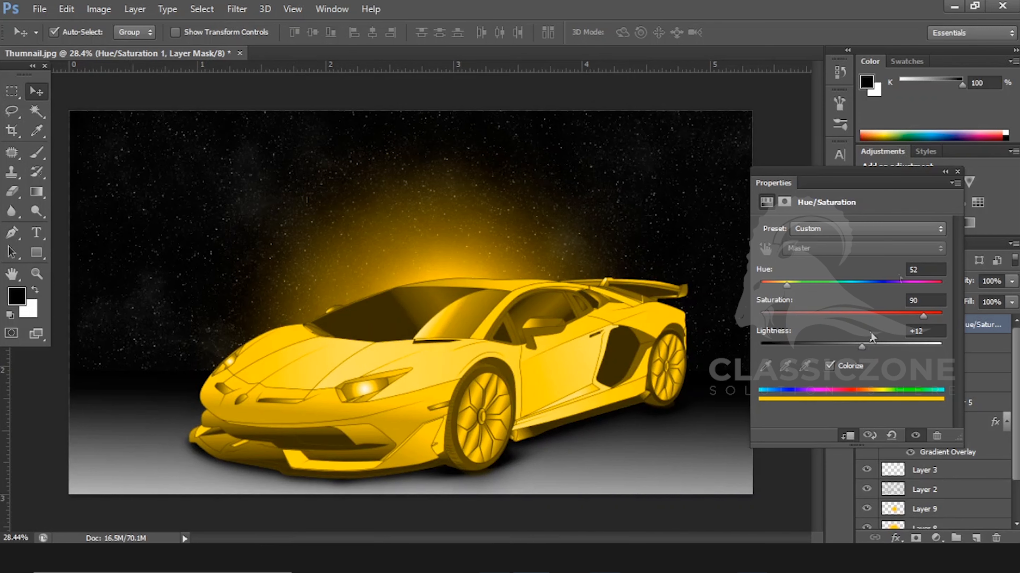
pyautogui.click(956, 172)
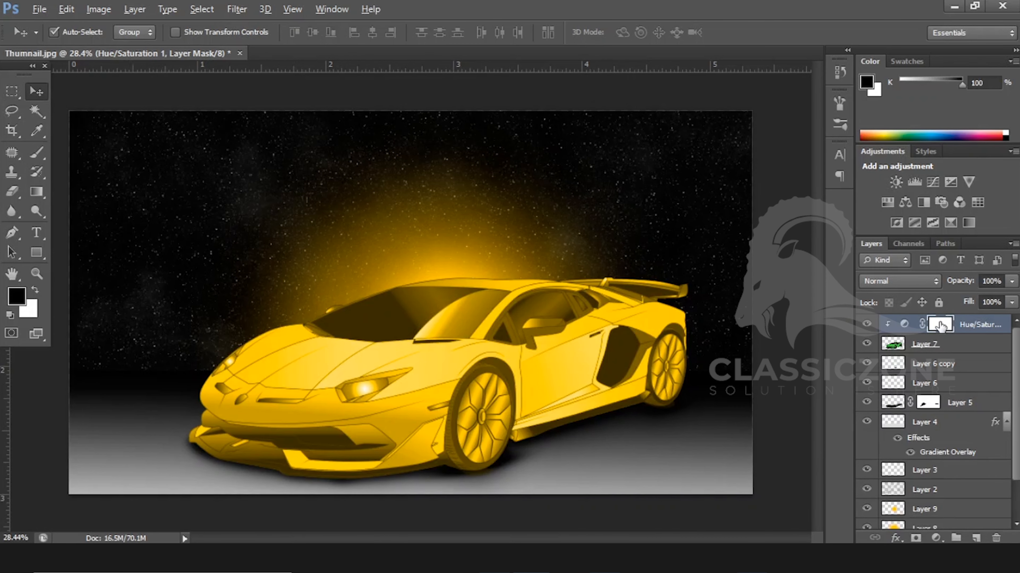
# Invert the Hue/Saturation mask to hide the tint and try revealing it on the roof and hood with a 900 px white brush
pyautogui.hotkey('ctrl', 'i')
pyautogui.press('b')
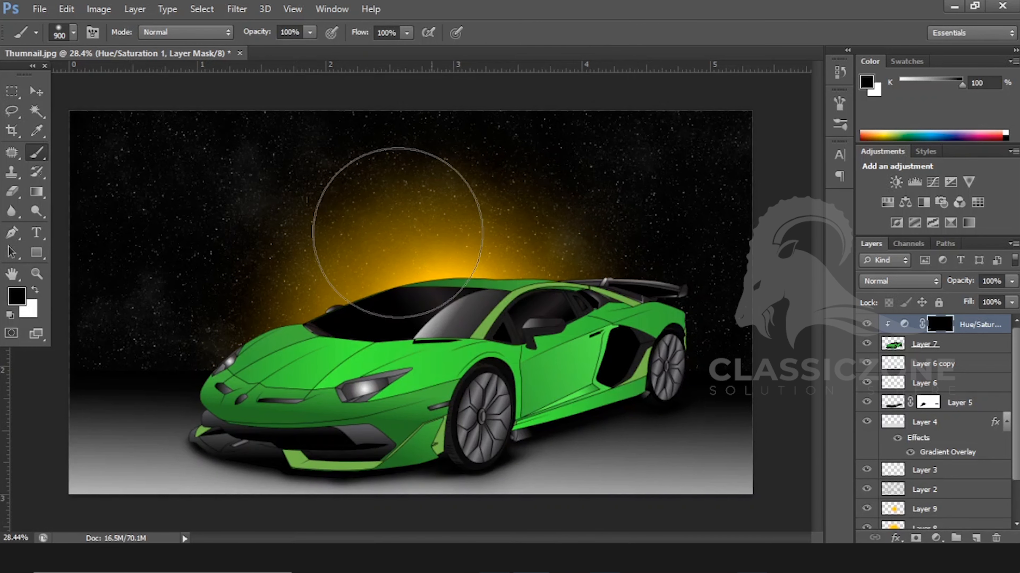
pyautogui.press('x')
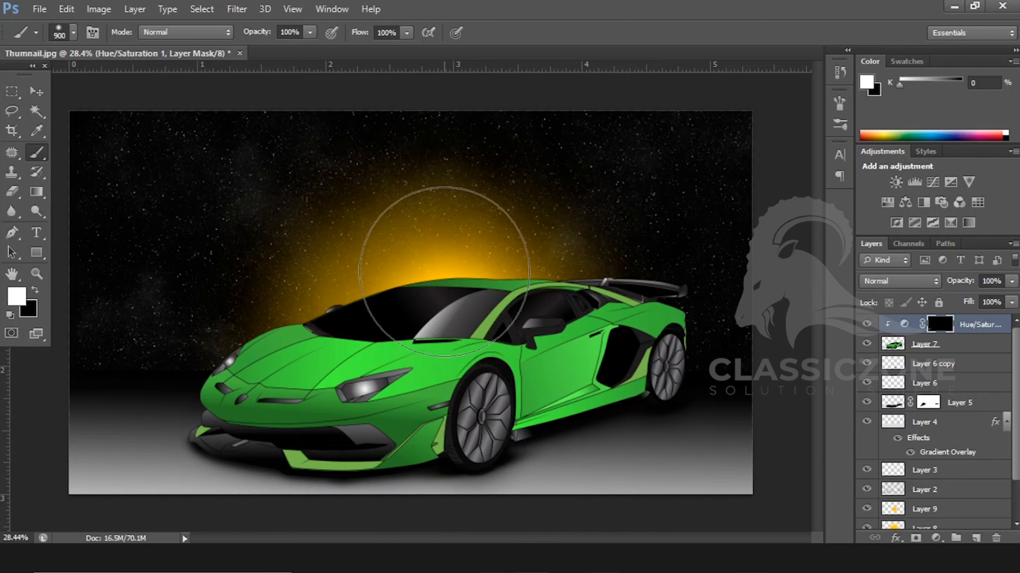
pyautogui.moveTo(364, 216); pyautogui.dragTo(182, 250)
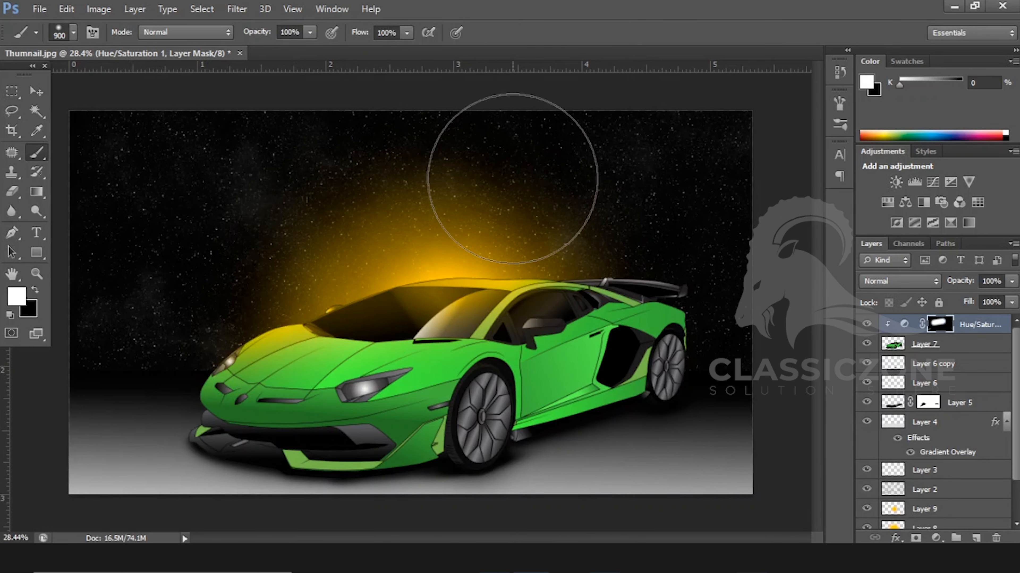
pyautogui.hotkey('ctrl', 'alt', 'z')
# Reveal a yellow rim along the car's hood, roof and spoiler edges by painting the Hue/Saturation mask with a 200 px white brush
pyautogui.scroll(4, 570, 202)
pyautogui.press('[')
pyautogui.press('[')
pyautogui.press('[')
pyautogui.press('[')
pyautogui.press('[')
pyautogui.press('[')
pyautogui.press('[')
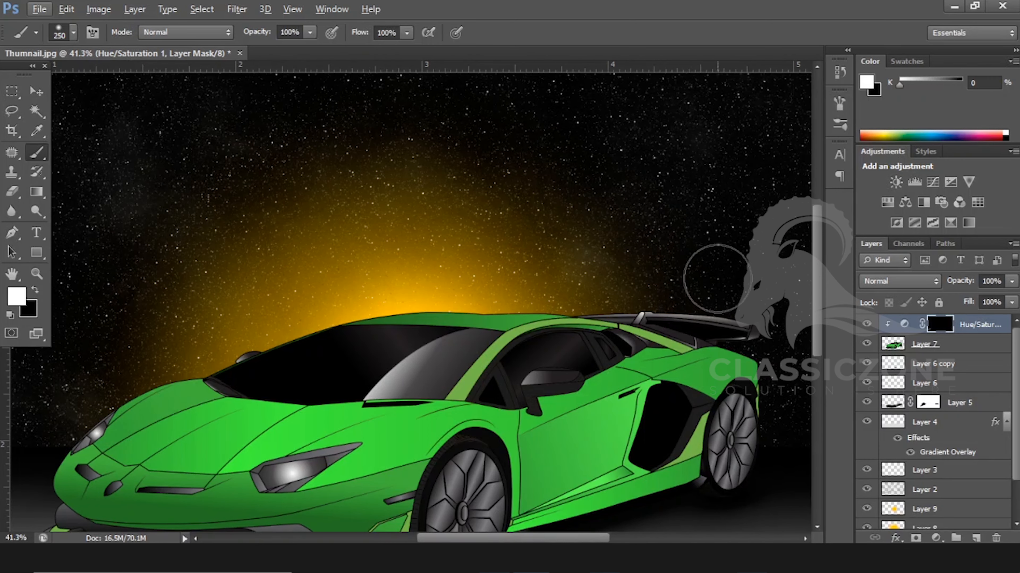
pyautogui.moveTo(129, 381); pyautogui.dragTo(103, 391)
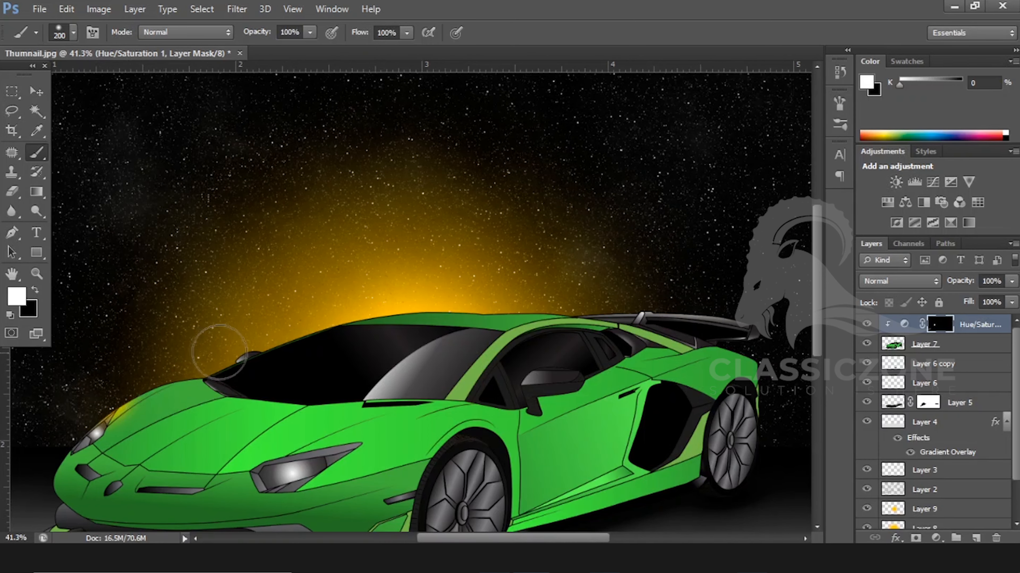
pyautogui.moveTo(446, 285)
pyautogui.mouseDown()
pyautogui.moveTo(335, 302)
pyautogui.moveTo(397, 289)
pyautogui.moveTo(533, 290)
pyautogui.moveTo(771, 318)
pyautogui.mouseUp()
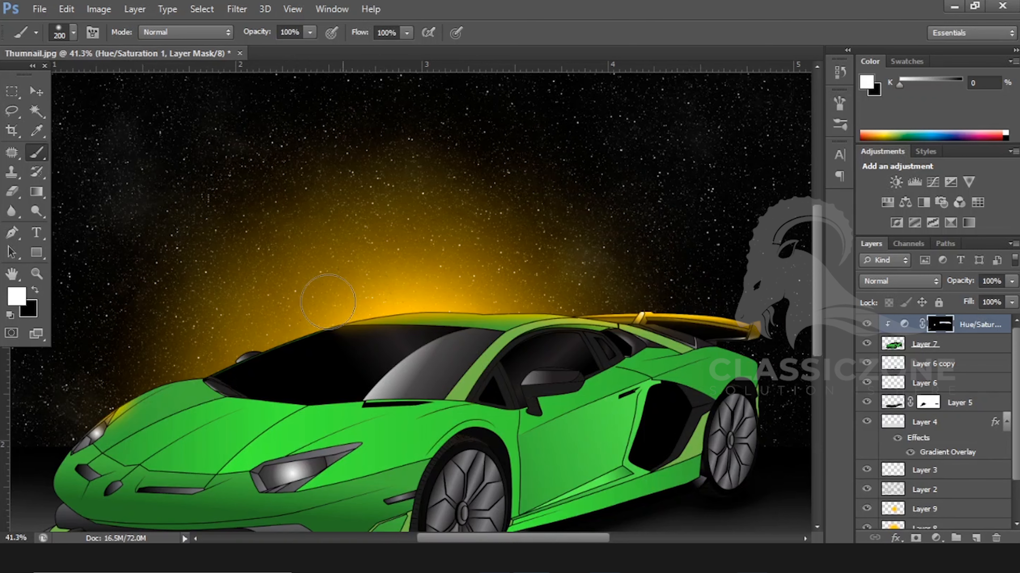
pyautogui.moveTo(241, 345); pyautogui.dragTo(54, 402)
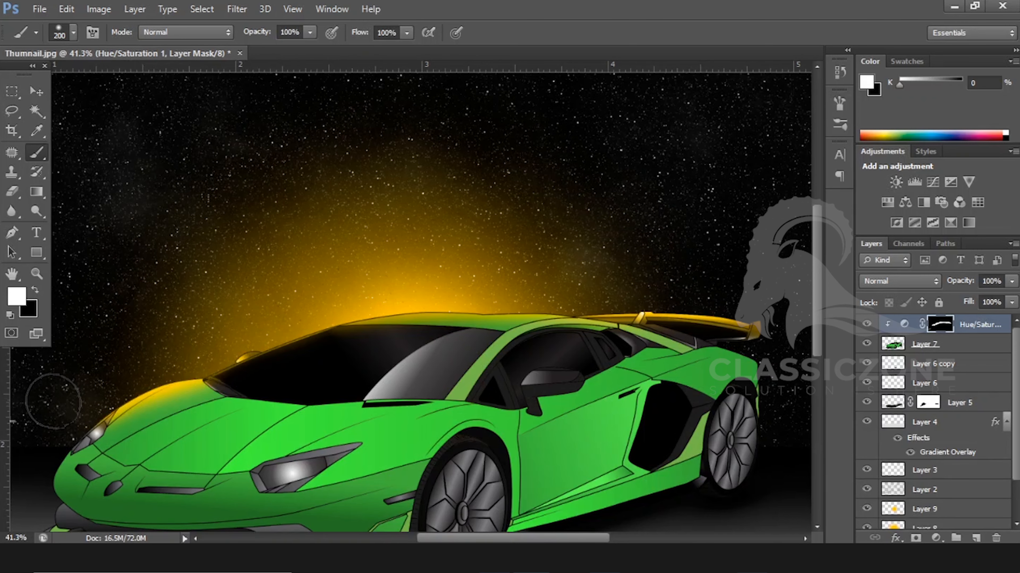
# Paint black on the Hue/Saturation mask to remove the yellow tint from the far edge of the hood
pyautogui.scroll(-4, 420, 329)
pyautogui.scroll(5, 353, 296)
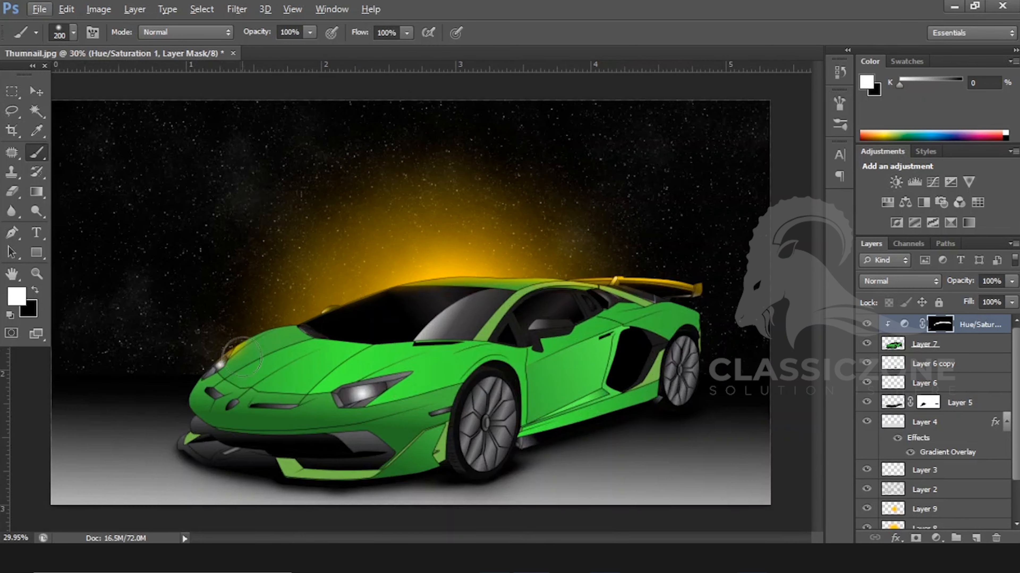
pyautogui.press('x')
pyautogui.moveTo(214, 358); pyautogui.dragTo(273, 325)
pyautogui.press('x')
# Strengthen the yellow tint along the front of the roof with a 200 px white brush
pyautogui.scroll(1, 332, 290)
pyautogui.scroll(3, 332, 290)
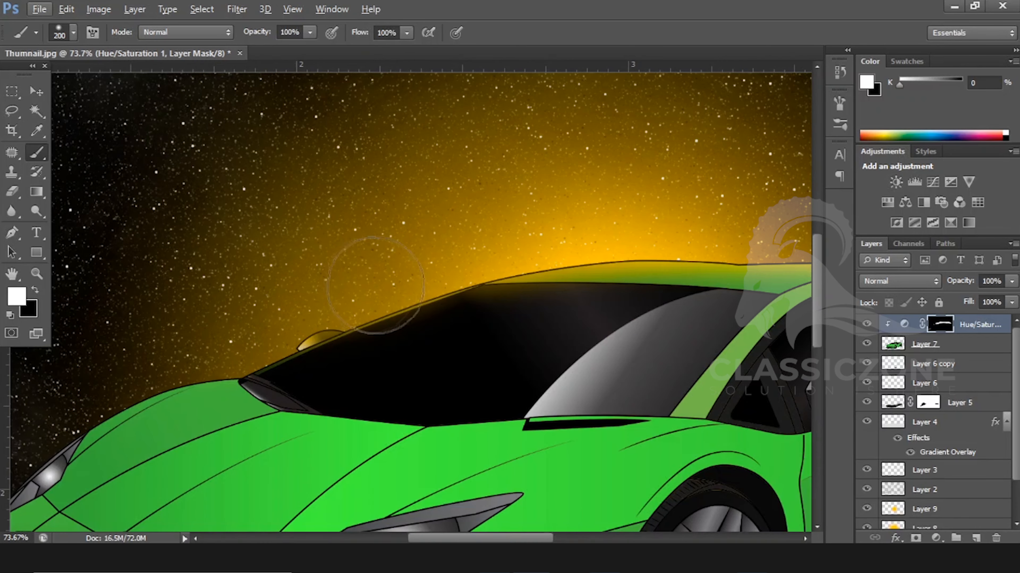
pyautogui.moveTo(470, 244)
pyautogui.mouseDown()
pyautogui.moveTo(312, 278)
pyautogui.moveTo(759, 213)
pyautogui.moveTo(550, 233)
pyautogui.mouseUp()
# Extend the yellow rim along the rear roof edge to the spoiler with an 80 px white brush
pyautogui.press('[')
pyautogui.press('[')
pyautogui.press('[')
pyautogui.press('[')
pyautogui.press('[')
pyautogui.press('[')
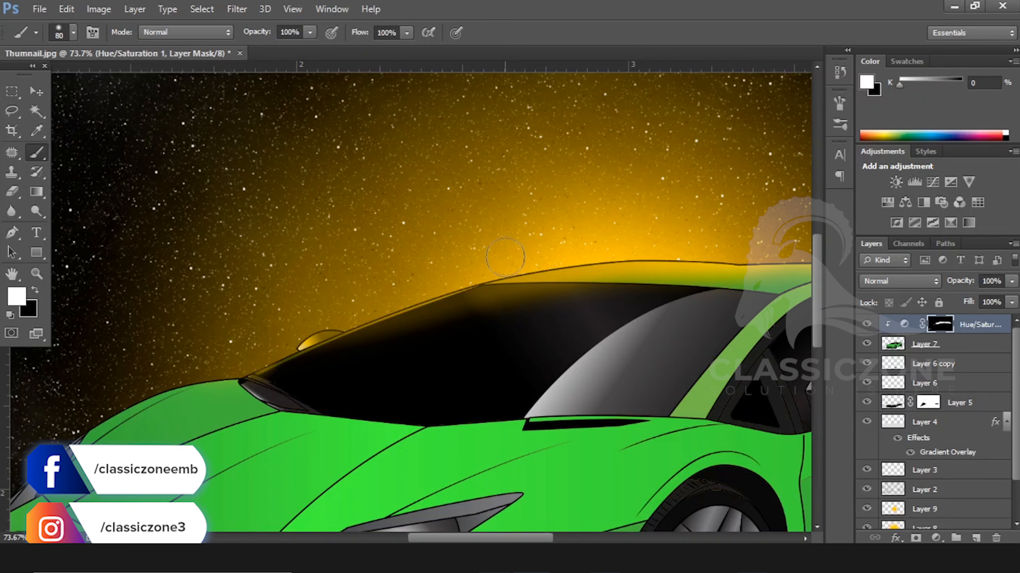
pyautogui.scroll(-1, 529, 273)
pyautogui.moveTo(621, 243); pyautogui.dragTo(350, 300)
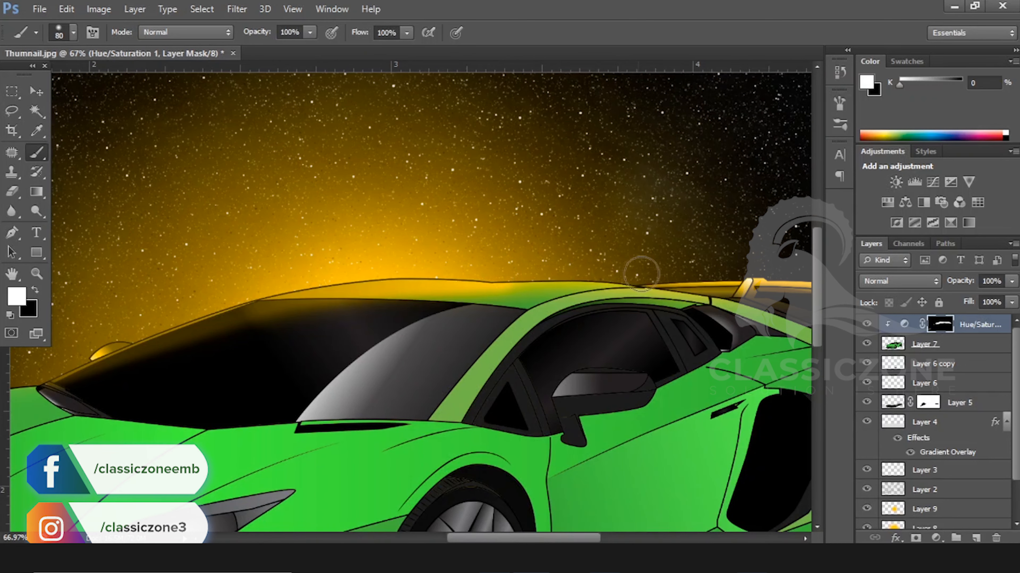
pyautogui.moveTo(554, 312); pyautogui.dragTo(207, 299)
pyautogui.scroll(-2, 207, 300)
pyautogui.moveTo(458, 335); pyautogui.dragTo(462, 419)
pyautogui.scroll(-1, 473, 433)
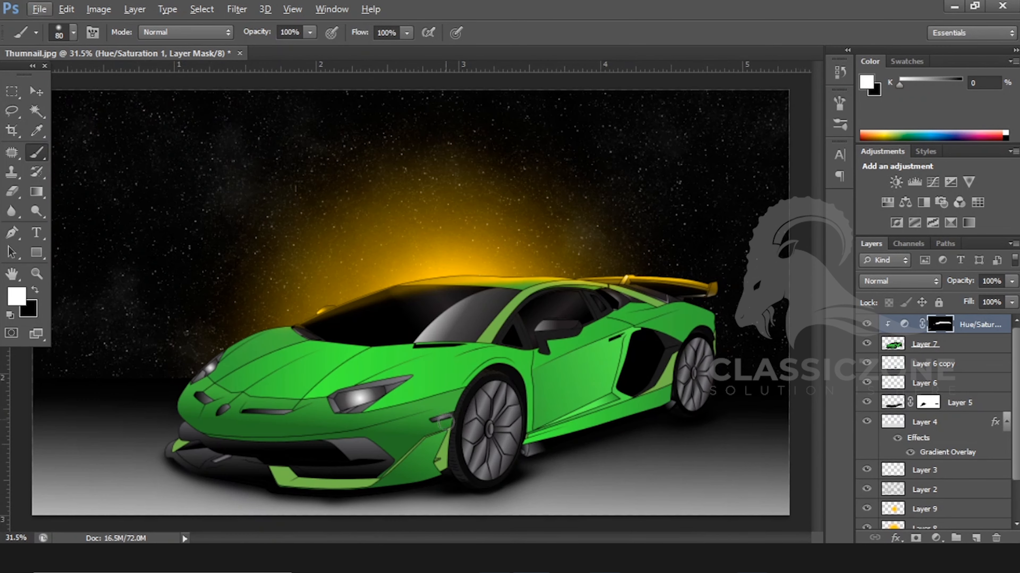
pyautogui.scroll(-6, 466, 435)
pyautogui.scroll(5, 454, 387)
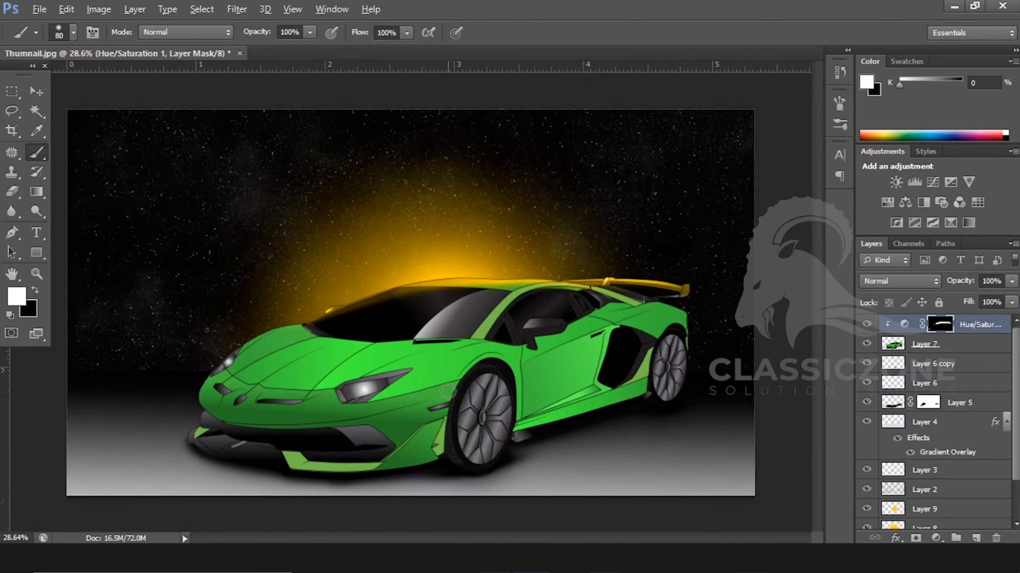
# Add a clipped Color Balance adjustment with midtones at red +100, green +100 and yellow -100, Preserve Luminosity off
pyautogui.click(43, 93)
pyautogui.scroll(-1, 454, 349)
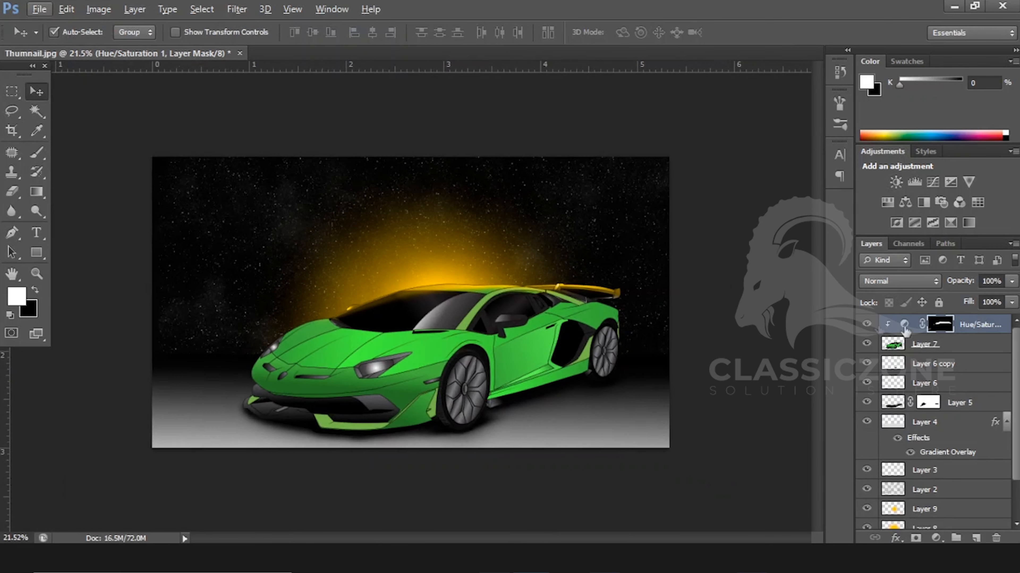
pyautogui.click(904, 323)
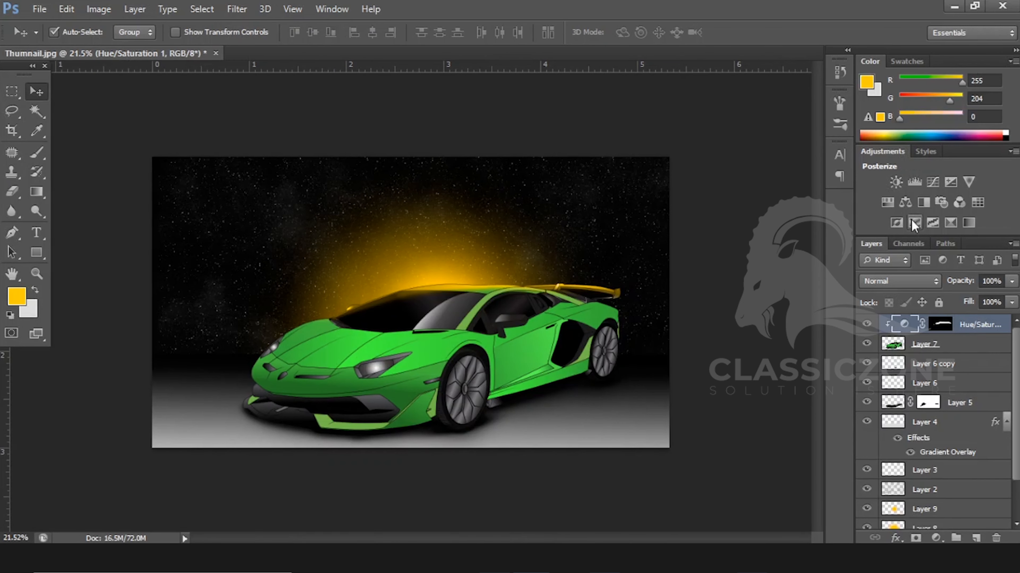
pyautogui.click(905, 202)
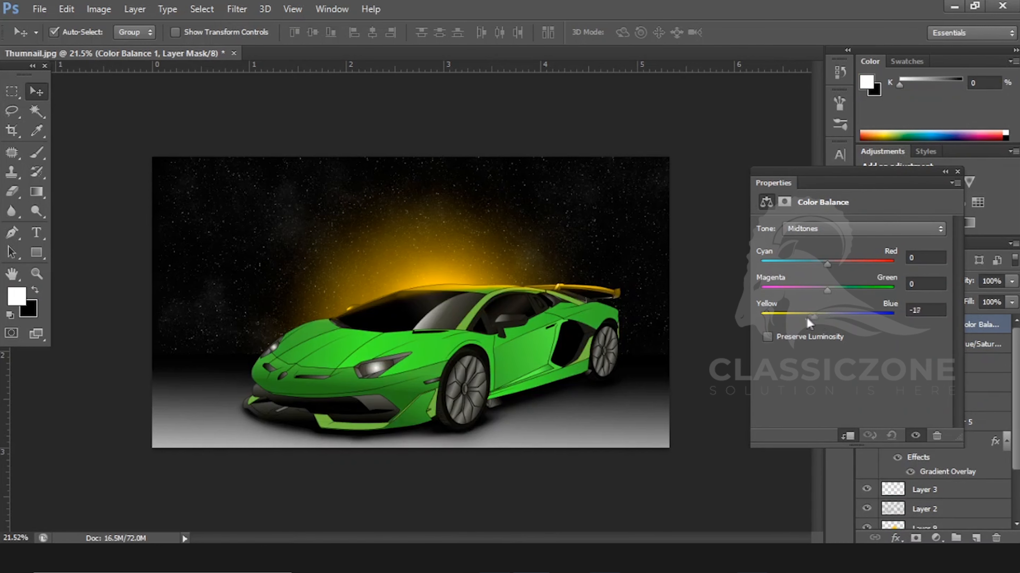
pyautogui.moveTo(817, 267); pyautogui.dragTo(889, 301)
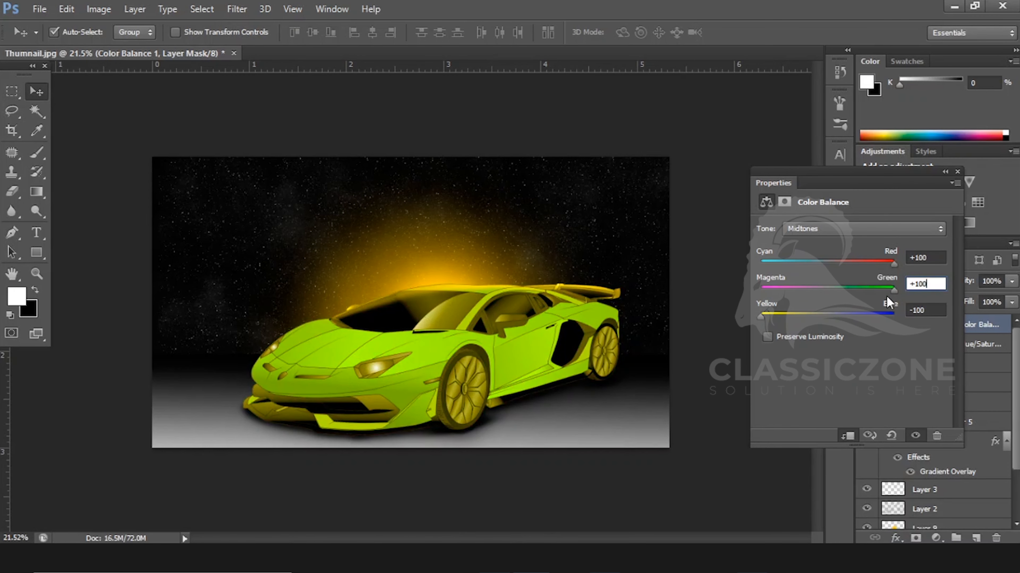
pyautogui.click(957, 172)
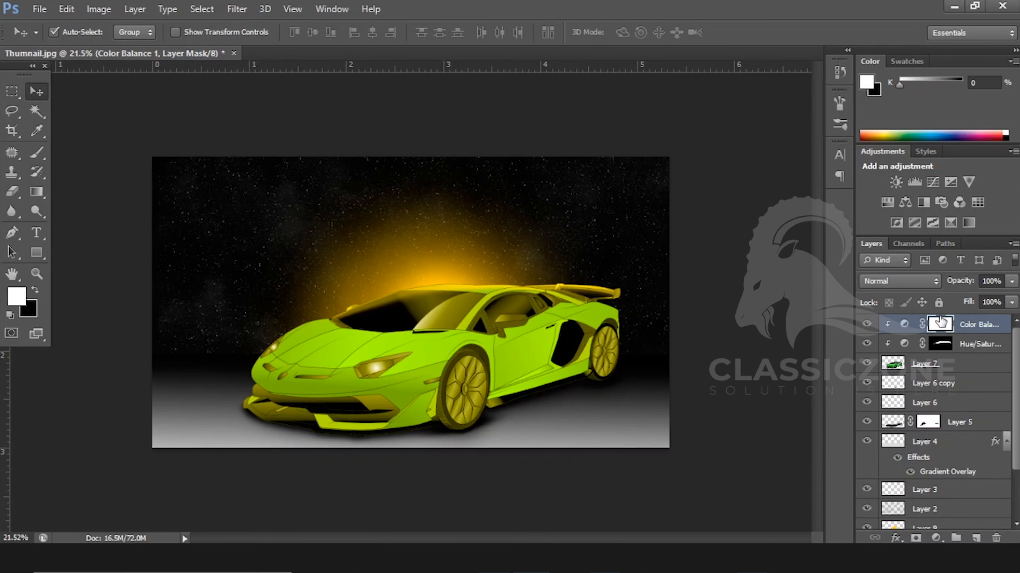
# Fill the Color Balance mask with black and paint a thin white stroke along the windshield's outer edge to light it yellow
pyautogui.press('x')
pyautogui.hotkey('alt', 'BackSpace')
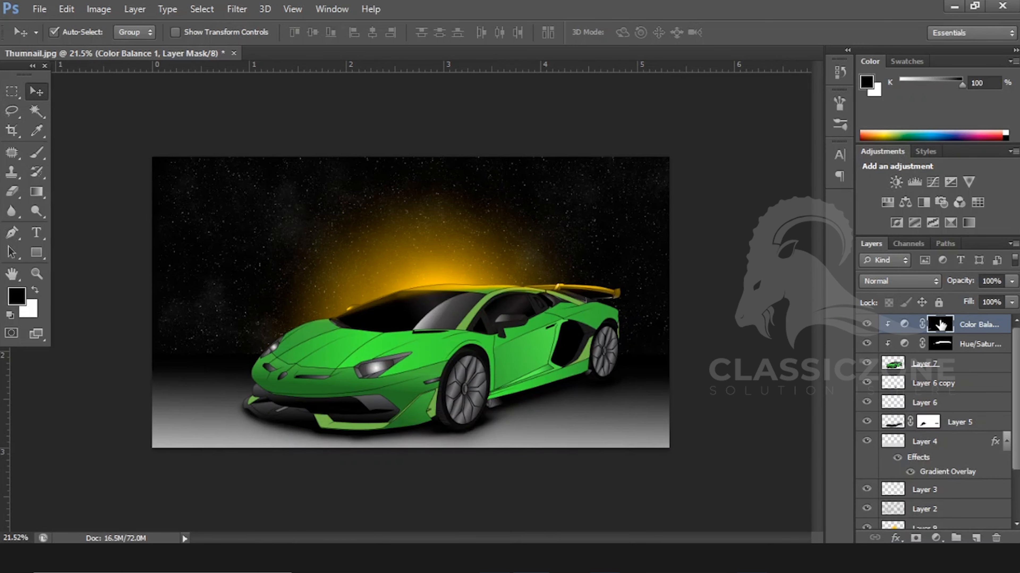
pyautogui.press('x')
pyautogui.scroll(5, 450, 269)
pyautogui.press('b')
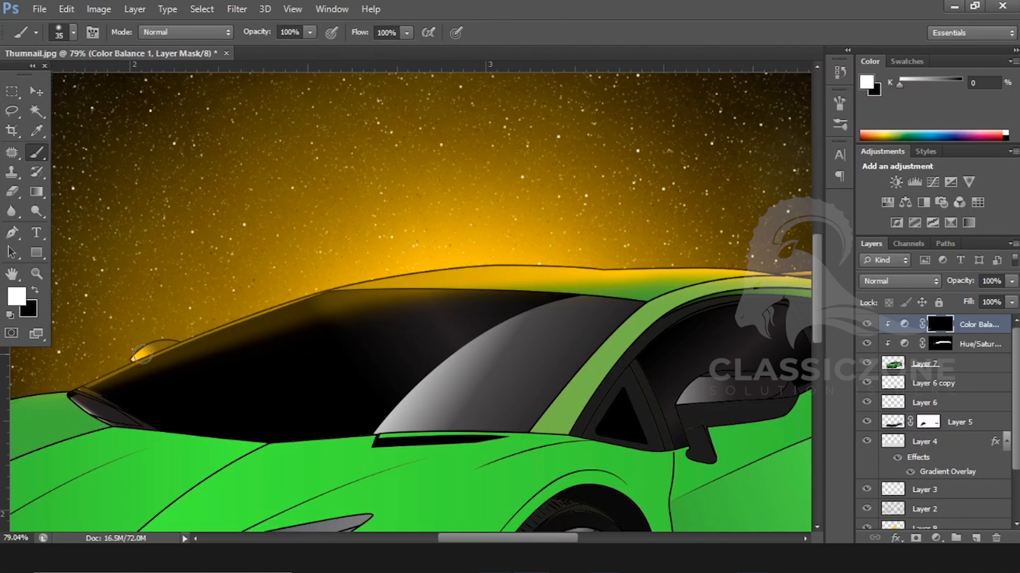
pyautogui.keyDown('shift'); pyautogui.click(326, 291); pyautogui.keyUp('shift')
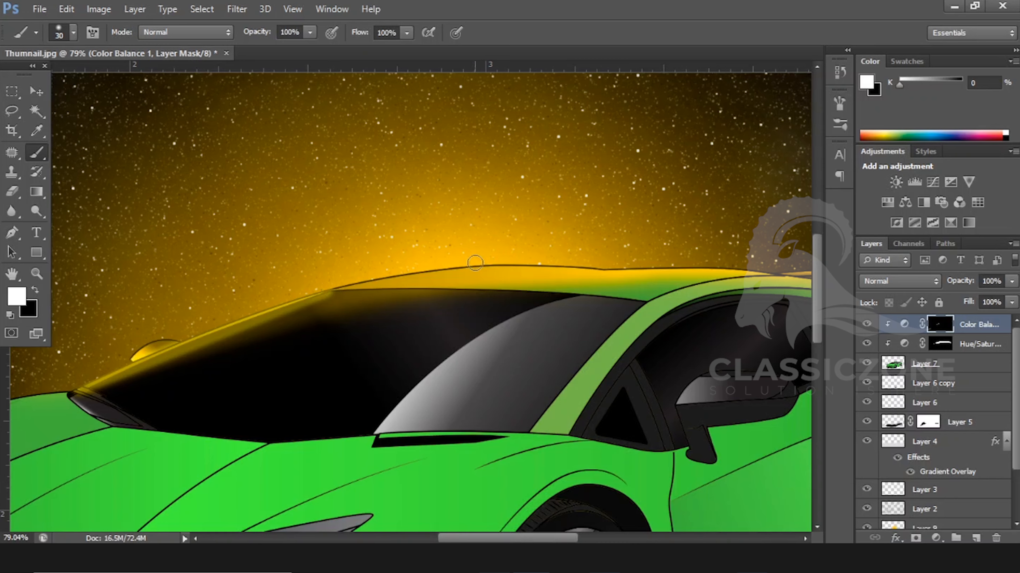
# Brighten the roof's top edge back to the spoiler with straight 30 px white strokes on the Color Balance mask
pyautogui.keyDown('shift'); pyautogui.click(475, 264); pyautogui.keyUp('shift')
pyautogui.keyDown('shift'); pyautogui.click(551, 266); pyautogui.keyUp('shift')
pyautogui.moveTo(600, 266); pyautogui.dragTo(385, 285)
pyautogui.keyDown('shift'); pyautogui.click(524, 289); pyautogui.keyUp('shift')
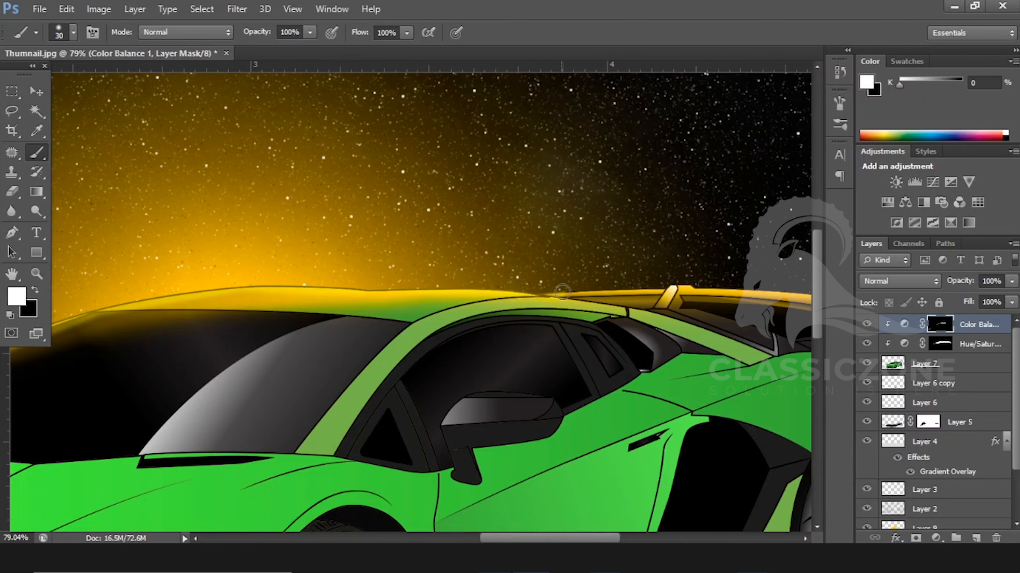
# Continue the 30 px white strokes along the spoiler's top surface and over its end plate
pyautogui.keyDown('shift'); pyautogui.click(670, 293); pyautogui.keyUp('shift')
pyautogui.moveTo(677, 295); pyautogui.dragTo(391, 301)
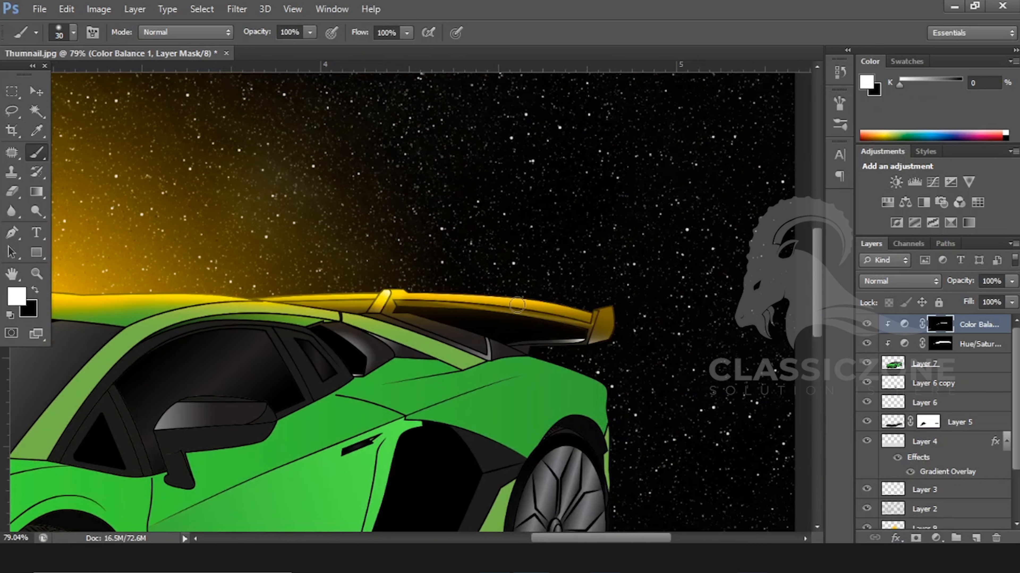
pyautogui.keyDown('shift'); pyautogui.click(602, 316); pyautogui.keyUp('shift')
pyautogui.scroll(5, 617, 327)
pyautogui.moveTo(602, 309)
pyautogui.mouseDown()
pyautogui.moveTo(606, 289)
pyautogui.moveTo(598, 357)
pyautogui.moveTo(564, 356)
pyautogui.moveTo(585, 295)
pyautogui.mouseUp()
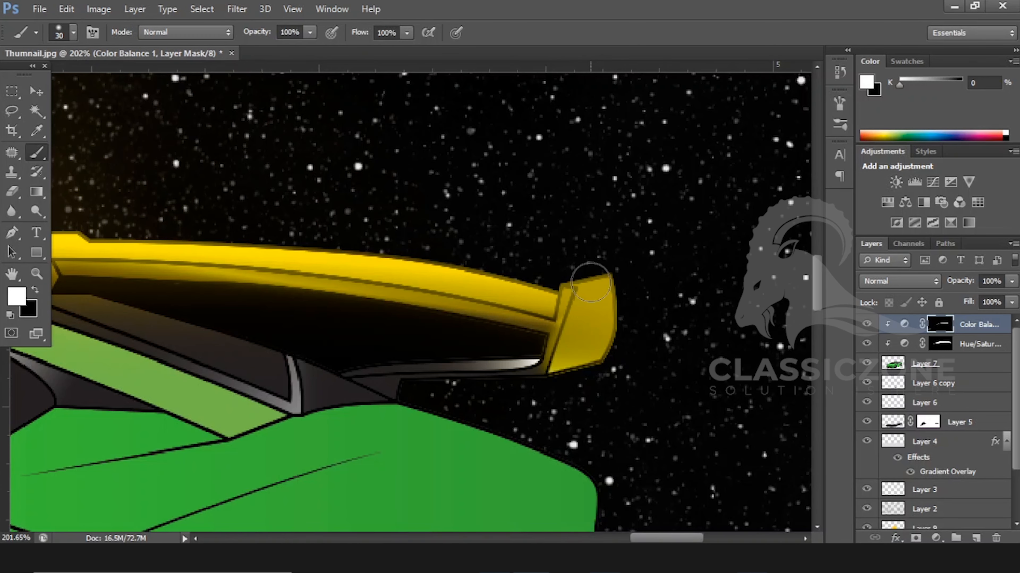
# Tone down the spoiler's end plate with black on the Color Balance mask and touch up its upper front edge with white
pyautogui.press('x')
pyautogui.moveTo(528, 347)
pyautogui.mouseDown()
pyautogui.moveTo(598, 345)
pyautogui.moveTo(584, 335)
pyautogui.moveTo(636, 298)
pyautogui.moveTo(599, 290)
pyautogui.moveTo(582, 334)
pyautogui.moveTo(611, 299)
pyautogui.moveTo(555, 343)
pyautogui.mouseUp()
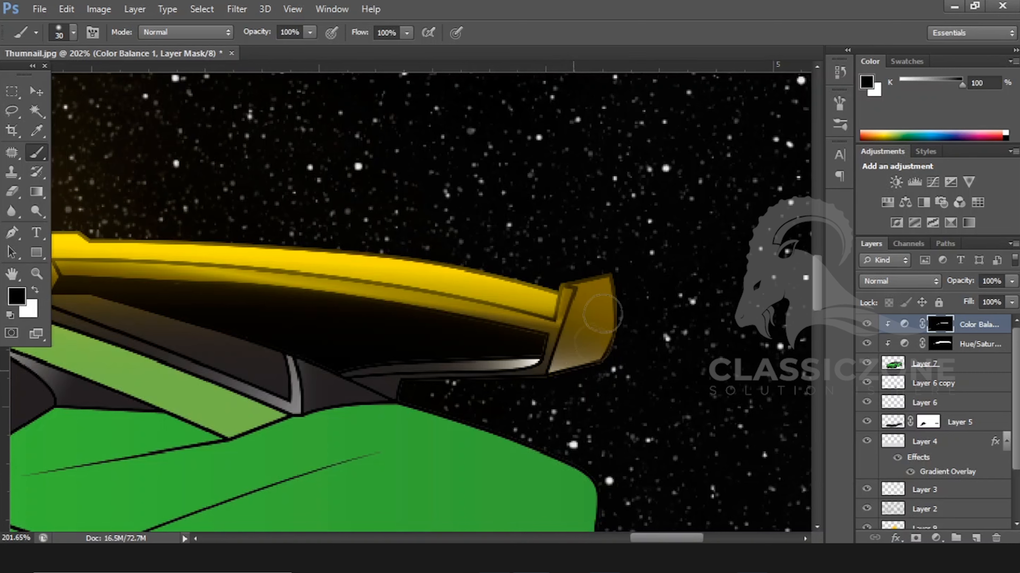
pyautogui.press('x')
pyautogui.moveTo(558, 280)
pyautogui.mouseDown()
pyautogui.moveTo(552, 302)
pyautogui.moveTo(574, 268)
pyautogui.moveTo(616, 274)
pyautogui.moveTo(596, 296)
pyautogui.mouseUp()
pyautogui.press('x')
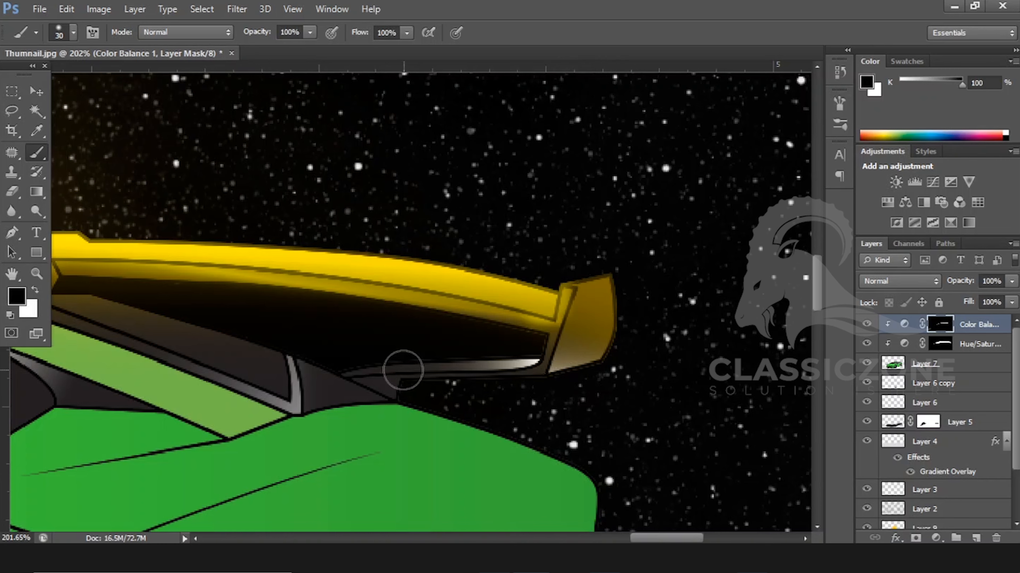
# Paint a straight yellow highlight along the spoiler's lower strut with a 10 px white brush on the Color Balance mask
pyautogui.press('l')
pyautogui.press('b')
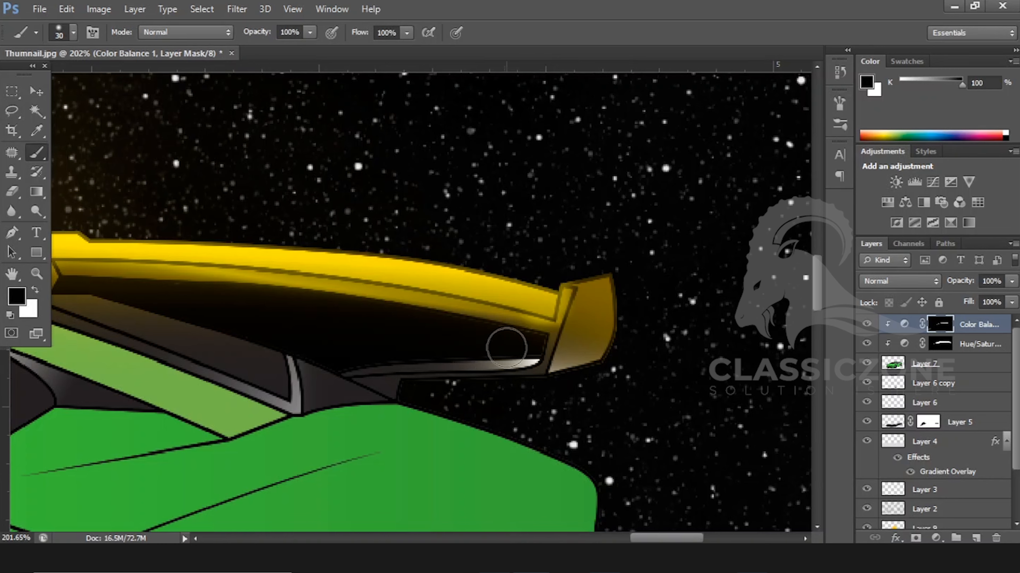
pyautogui.press('[')
pyautogui.press('[')
pyautogui.scroll(4, 399, 359)
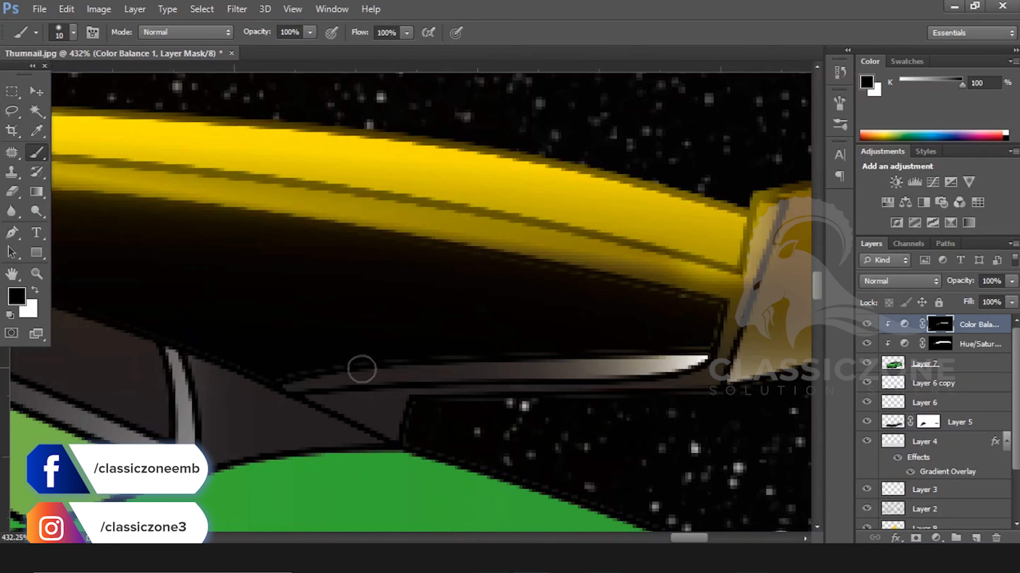
pyautogui.press('x')
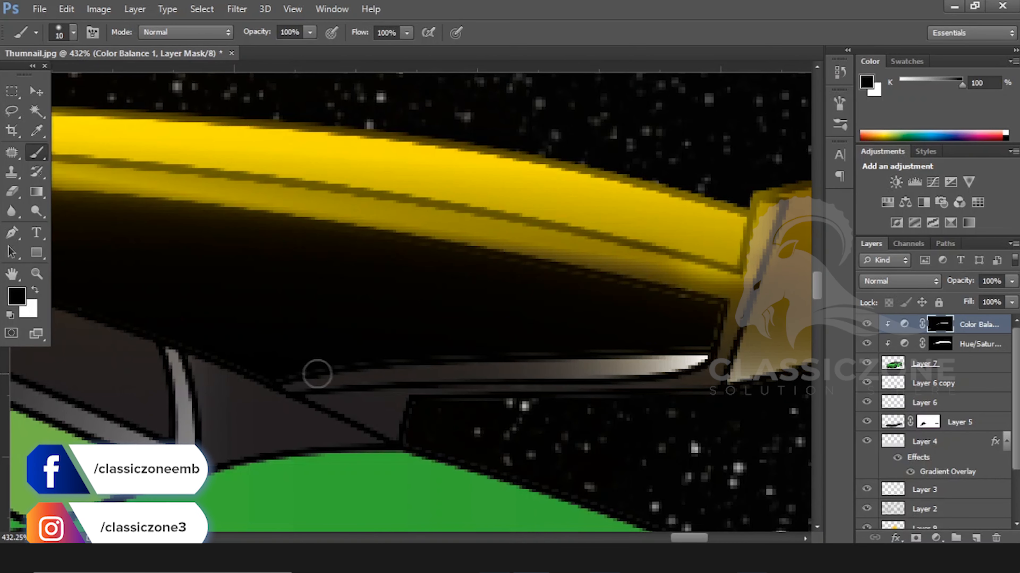
pyautogui.click(290, 376)
pyautogui.keyDown('shift'); pyautogui.click(686, 351); pyautogui.keyUp('shift')
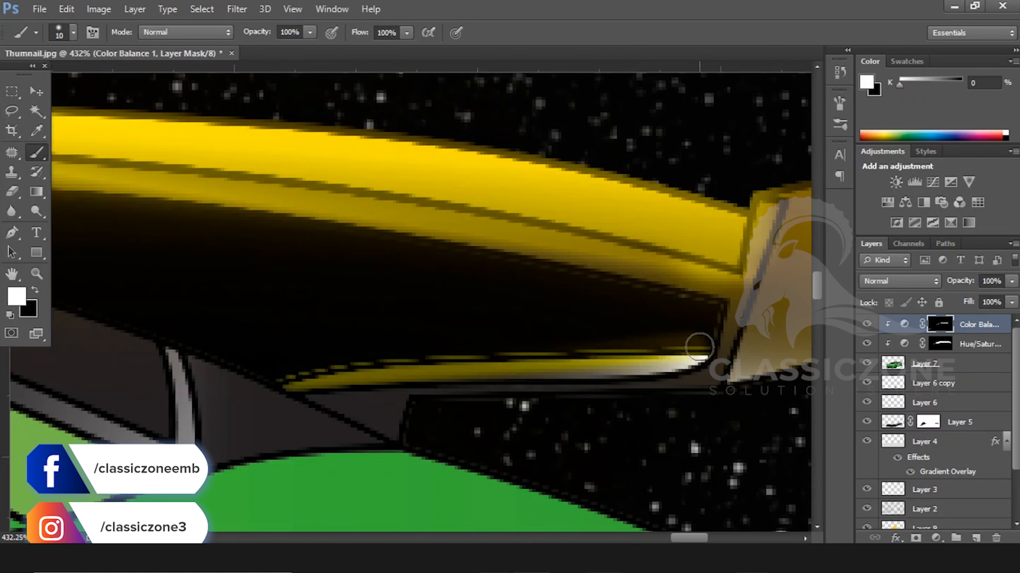
# Undo a 10 px highlight tried on the green rear pillar and light the edge of the dark panel below the spoiler instead
pyautogui.scroll(-5, 683, 342)
pyautogui.scroll(-2, 679, 321)
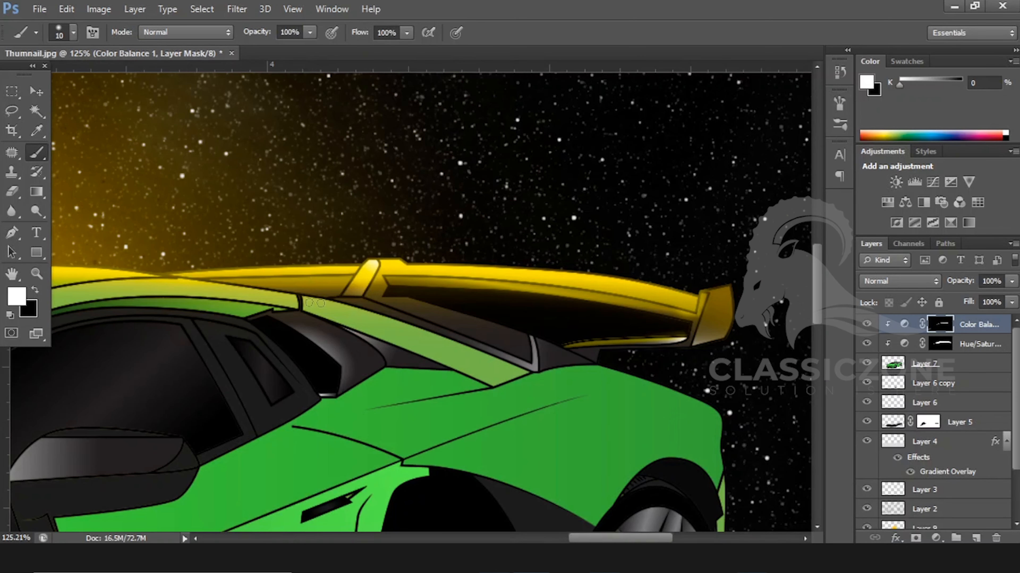
pyautogui.keyDown('shift'); pyautogui.click(319, 298); pyautogui.keyUp('shift')
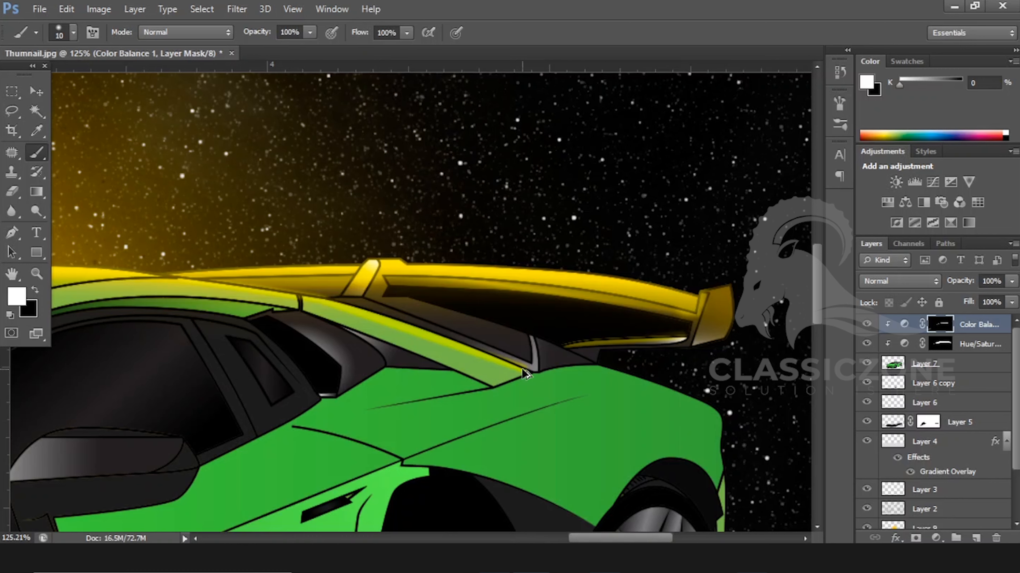
pyautogui.moveTo(526, 374)
pyautogui.mouseDown()
pyautogui.moveTo(388, 297)
pyautogui.moveTo(205, 284)
pyautogui.mouseUp()
pyautogui.hotkey('ctrl', 'z')
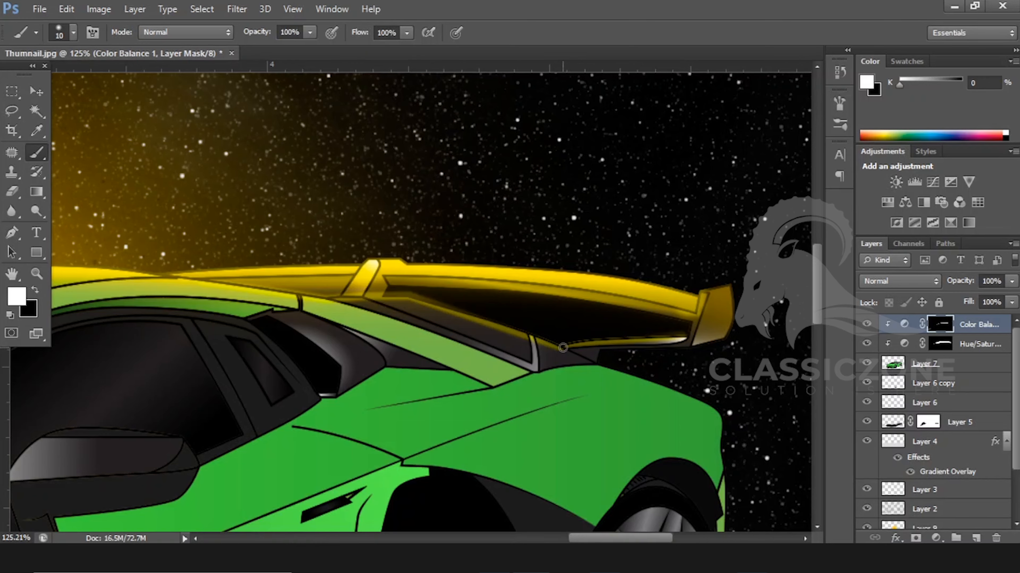
# Paint black on the Color Balance mask above the dark panel's edge to trim the yellow spill under the spoiler
pyautogui.scroll(-2, 562, 344)
pyautogui.scroll(5, 460, 316)
pyautogui.scroll(2, 460, 316)
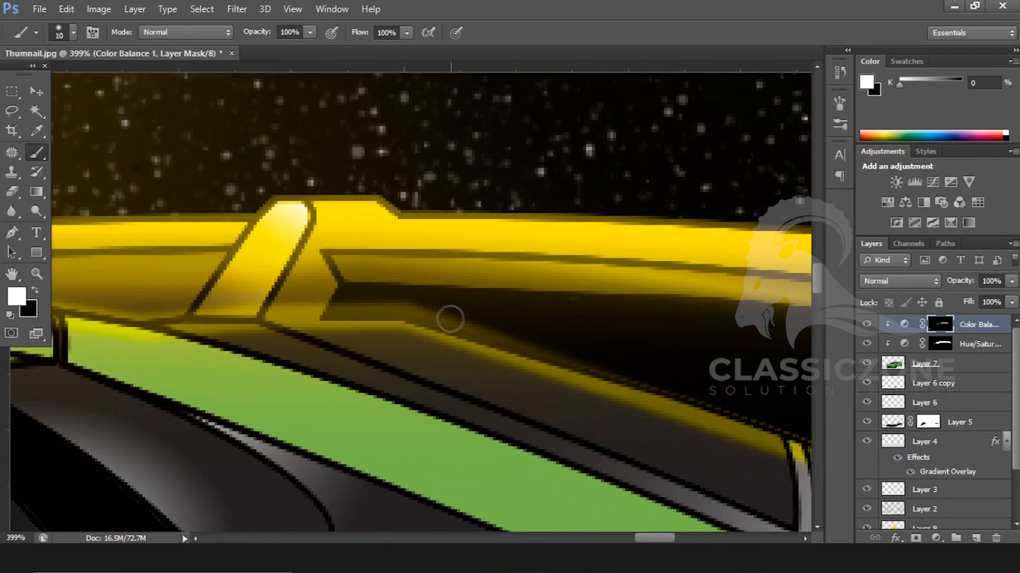
pyautogui.press('x')
pyautogui.moveTo(380, 300); pyautogui.dragTo(748, 414)
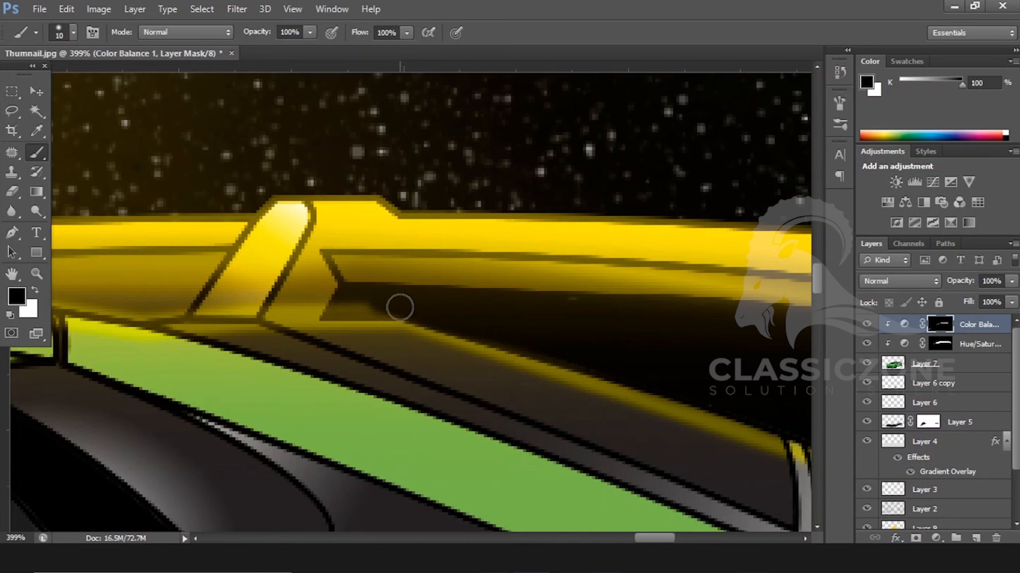
# Paint black on the Color Balance mask along the area beneath the spoiler beside its strut to trim the yellow
pyautogui.moveTo(266, 308)
pyautogui.mouseDown()
pyautogui.moveTo(292, 306)
pyautogui.moveTo(101, 304)
pyautogui.mouseUp()
pyautogui.scroll(-2, 333, 309)
pyautogui.scroll(-10, 334, 308)
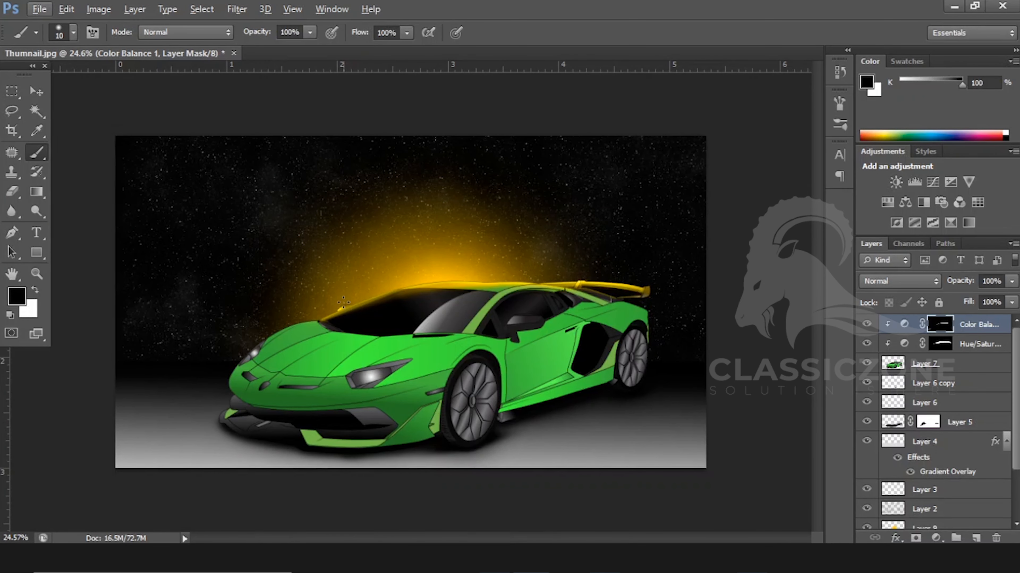
pyautogui.scroll(-2, 478, 284)
pyautogui.scroll(2, 478, 284)
pyautogui.click(36, 90)
pyautogui.scroll(-1, 532, 313)
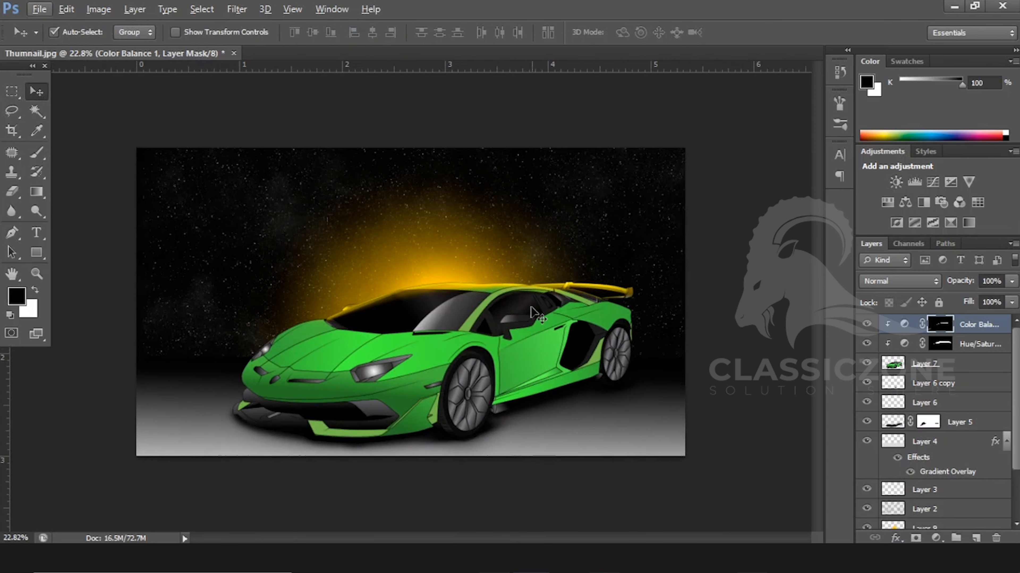
pyautogui.scroll(2, 453, 297)
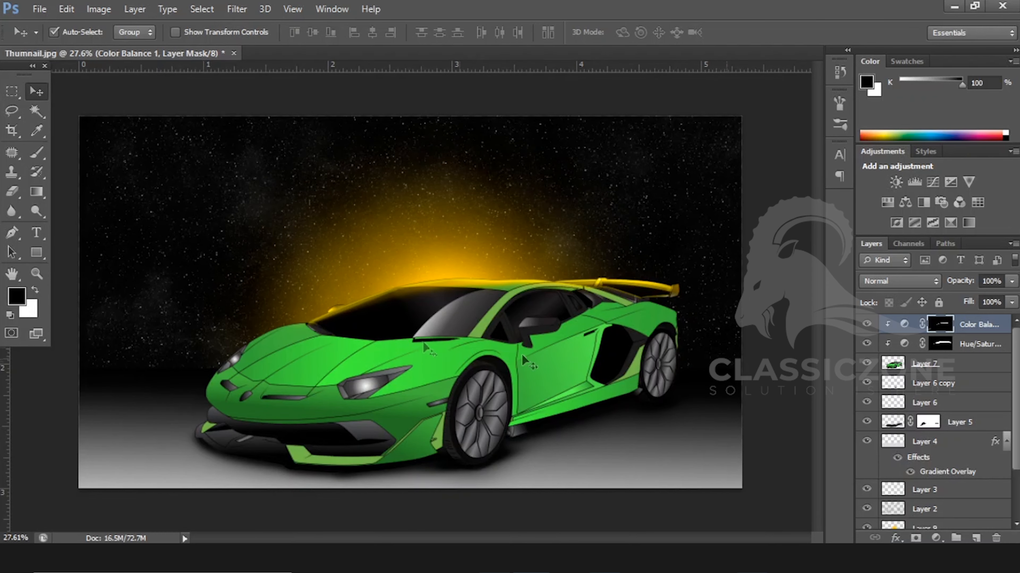
# Add a new empty layer directly above Layer 9, below Layer 2
pyautogui.click(432, 257)
pyautogui.click(867, 490)
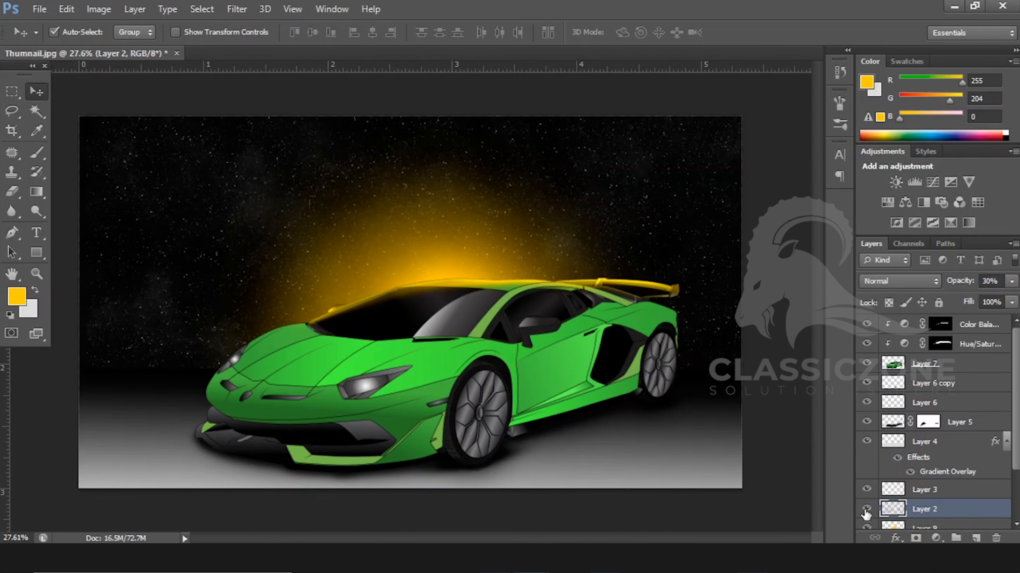
pyautogui.scroll(-2, 916, 511)
pyautogui.click(931, 474)
pyautogui.click(976, 538)
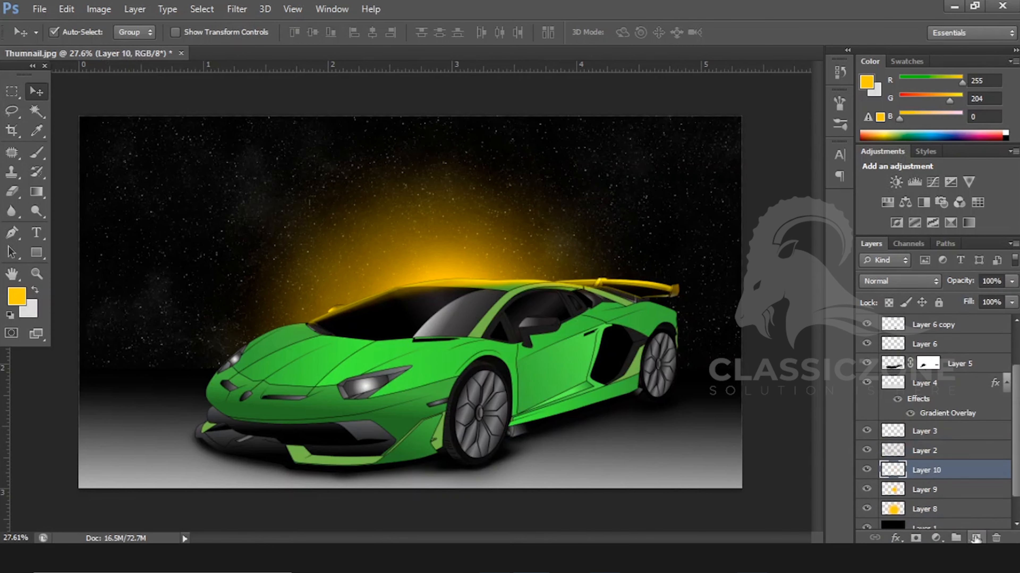
# Replace the current brush presets with the Free Smoke Photoshop Brushes 6 set
pyautogui.press('b')
pyautogui.rightClick(490, 334)
pyautogui.click(688, 265)
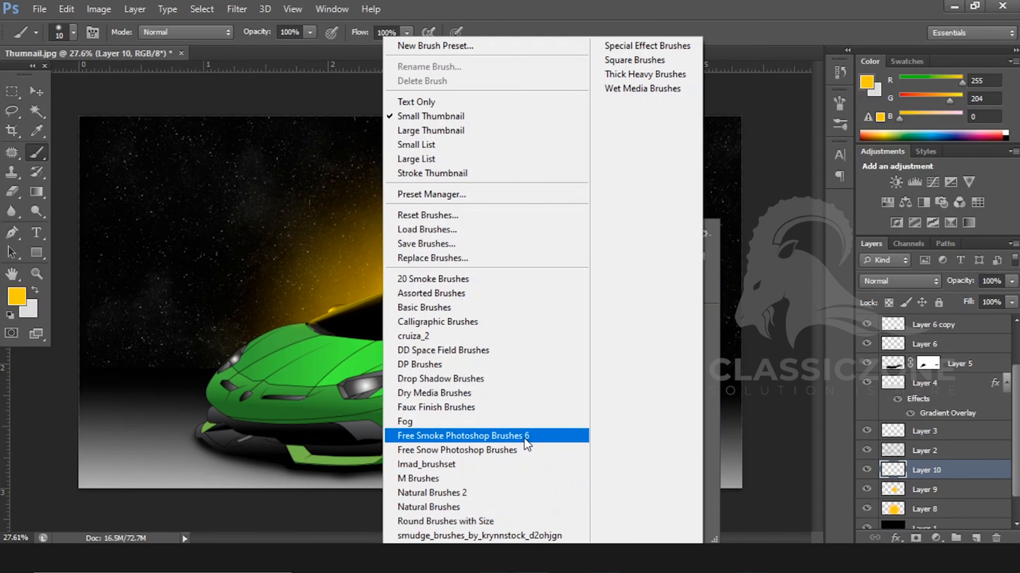
pyautogui.click(524, 438)
pyautogui.click(503, 213)
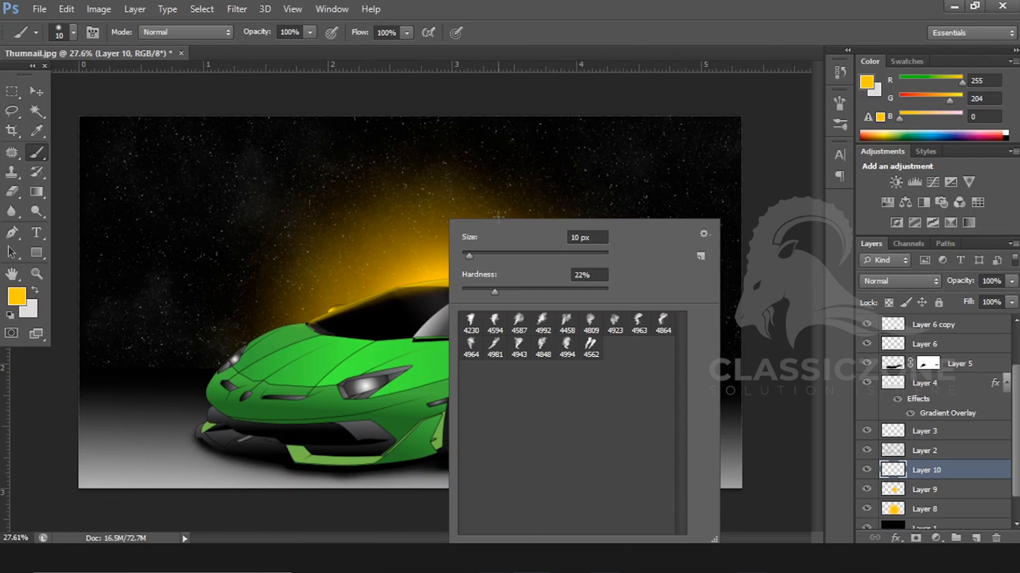
# Stamp a yellow cloud behind the car with the 4943 px smoke brush and set its layer to Difference at 67% opacity
pyautogui.doubleClick(519, 347)
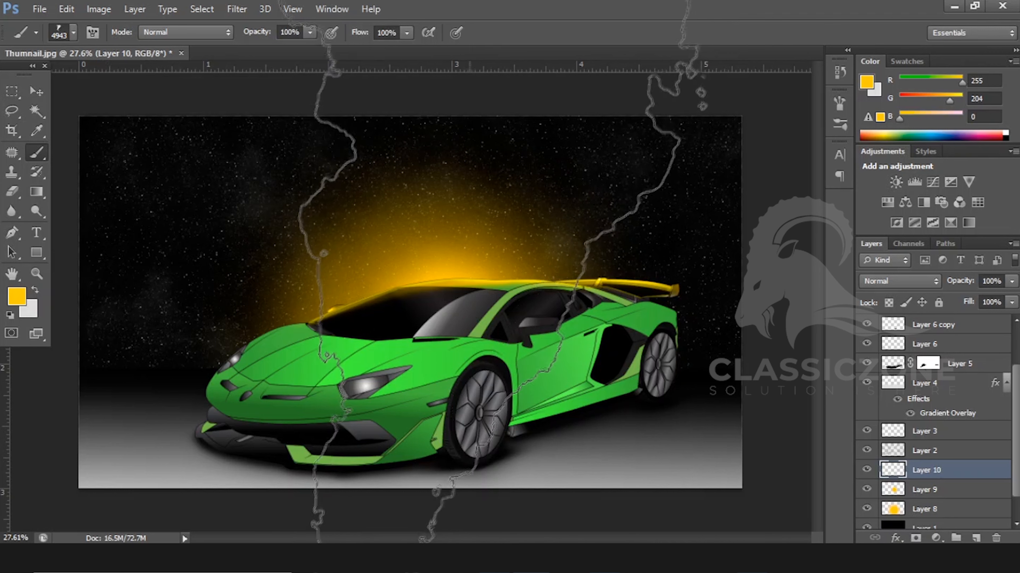
pyautogui.click(462, 225)
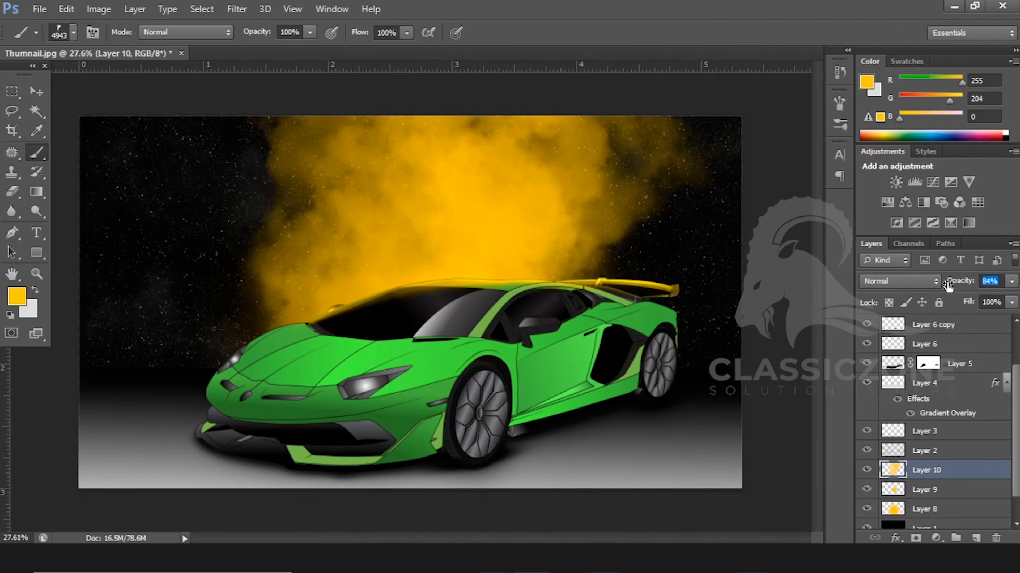
pyautogui.moveTo(947, 286); pyautogui.dragTo(935, 285)
pyautogui.click(899, 281)
pyautogui.click(883, 282)
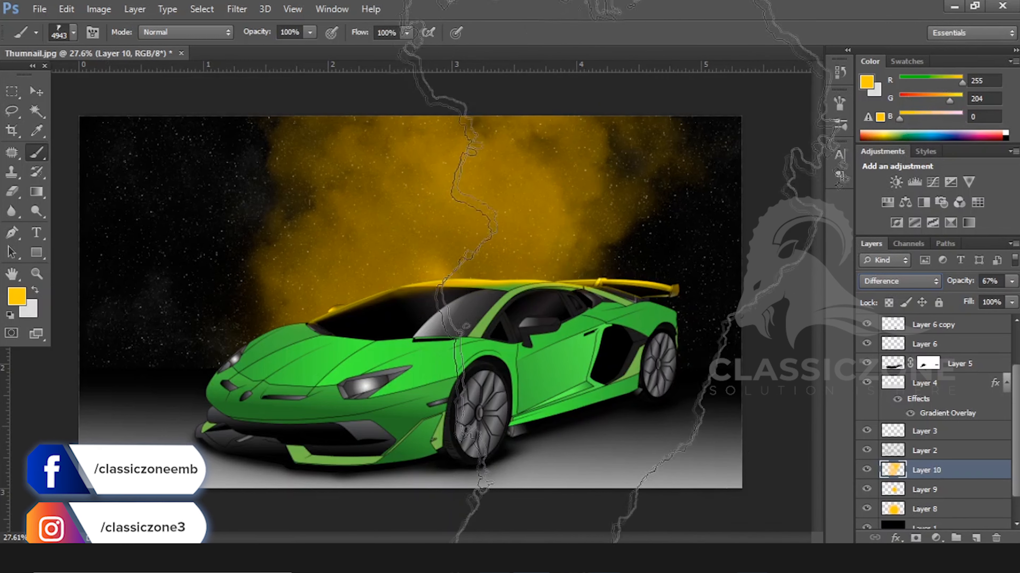
# Undo an oversized smoke stamp tried around the car's rear and reduce the smoke brush to 800 px
pyautogui.click(586, 356)
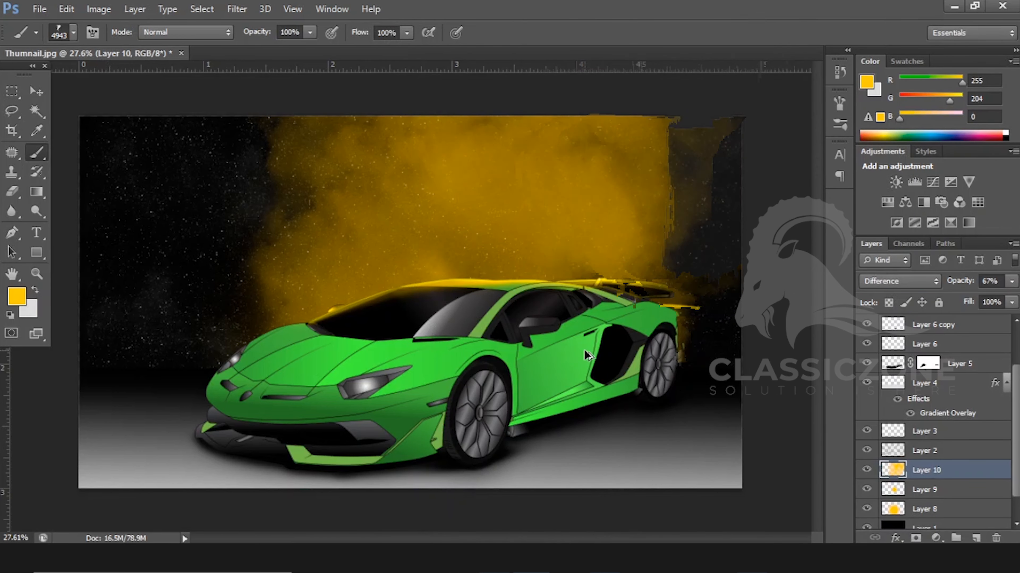
pyautogui.hotkey('ctrl', 'z')
pyautogui.press('[')
pyautogui.press('[')
pyautogui.press('[')
pyautogui.press('[')
pyautogui.press('[')
pyautogui.press('[')
pyautogui.press('[')
pyautogui.press('[')
pyautogui.press('[')
pyautogui.press('[')
pyautogui.press('[')
pyautogui.press('[')
pyautogui.press('[')
pyautogui.press('[')
pyautogui.press('[')
pyautogui.press('[')
pyautogui.press('[')
pyautogui.press('[')
pyautogui.press('[')
pyautogui.press('[')
pyautogui.press('[')
pyautogui.press('[')
pyautogui.press('[')
pyautogui.press('[')
pyautogui.press('[')
pyautogui.press('[')
pyautogui.press('[')
pyautogui.press('[')
pyautogui.press('[')
pyautogui.press('[')
pyautogui.press('[')
pyautogui.press('[')
pyautogui.press('[')
pyautogui.press('[')
# Lower Layer 10's opacity to 31% and stamp an 800 px yellow smoke puff behind the car's rear on a new layer
pyautogui.moveTo(949, 284); pyautogui.dragTo(934, 285)
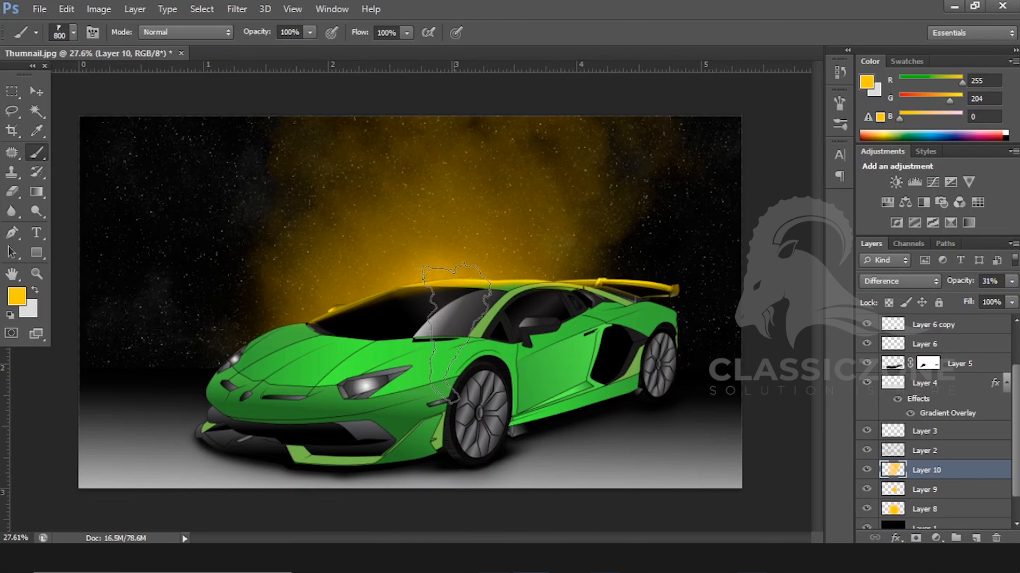
pyautogui.click(707, 318)
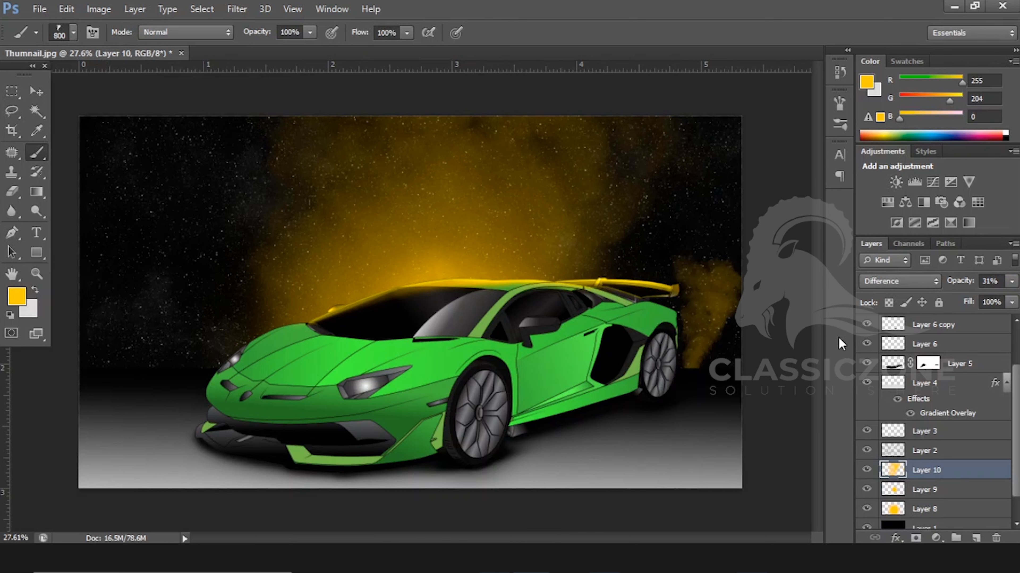
pyautogui.hotkey('ctrl', 'z')
pyautogui.click(973, 540)
pyautogui.click(706, 317)
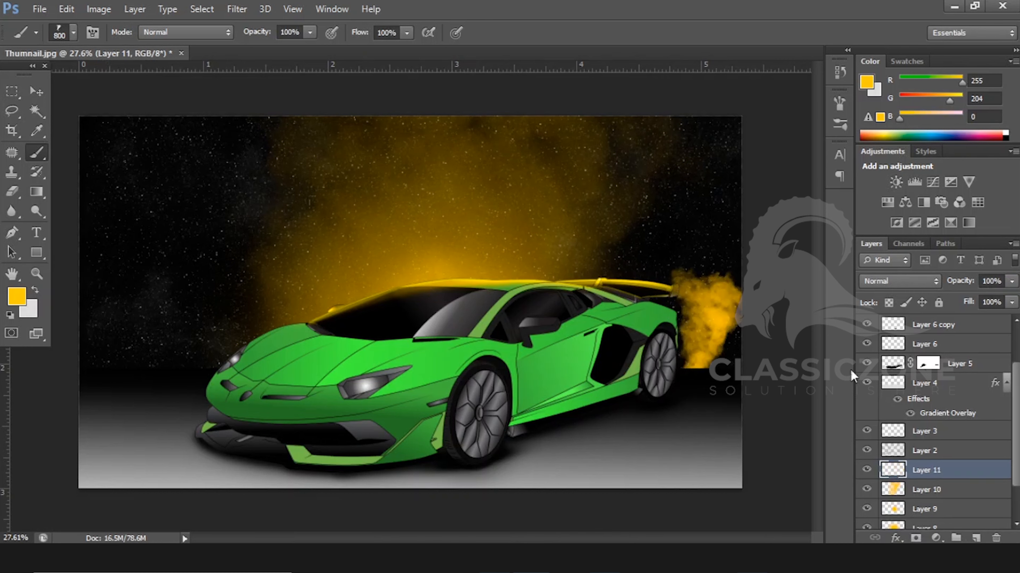
# Enlarge the smoke puff, tilt it about 11 degrees and move it up behind the rear of the roof and spoiler
pyautogui.hotkey('ctrl', 't')
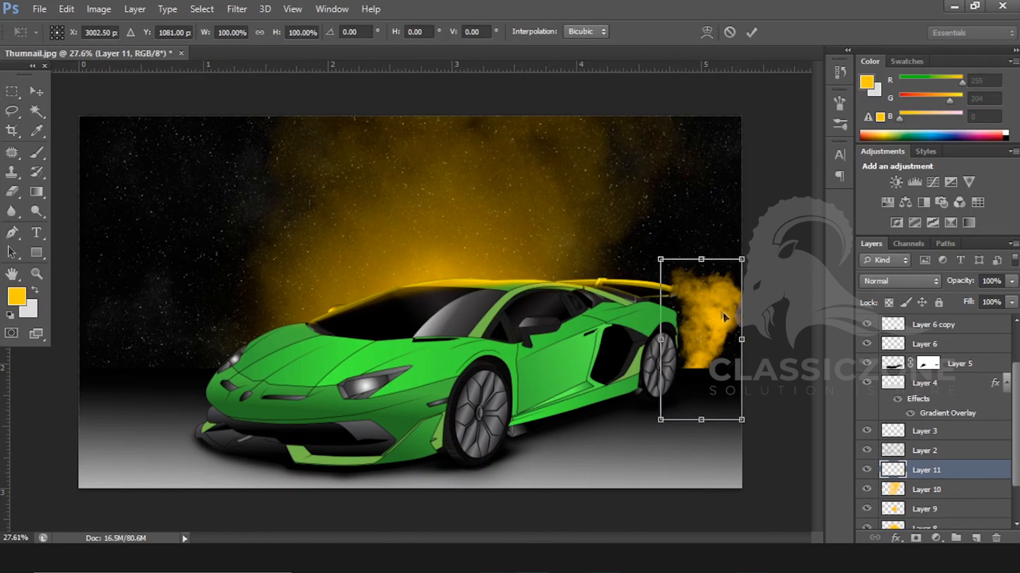
pyautogui.moveTo(708, 293); pyautogui.dragTo(678, 278)
pyautogui.moveTo(718, 233); pyautogui.dragTo(742, 185)
pyautogui.moveTo(754, 408); pyautogui.dragTo(730, 418)
pyautogui.moveTo(706, 297); pyautogui.dragTo(710, 304)
pyautogui.moveTo(655, 189); pyautogui.dragTo(632, 171)
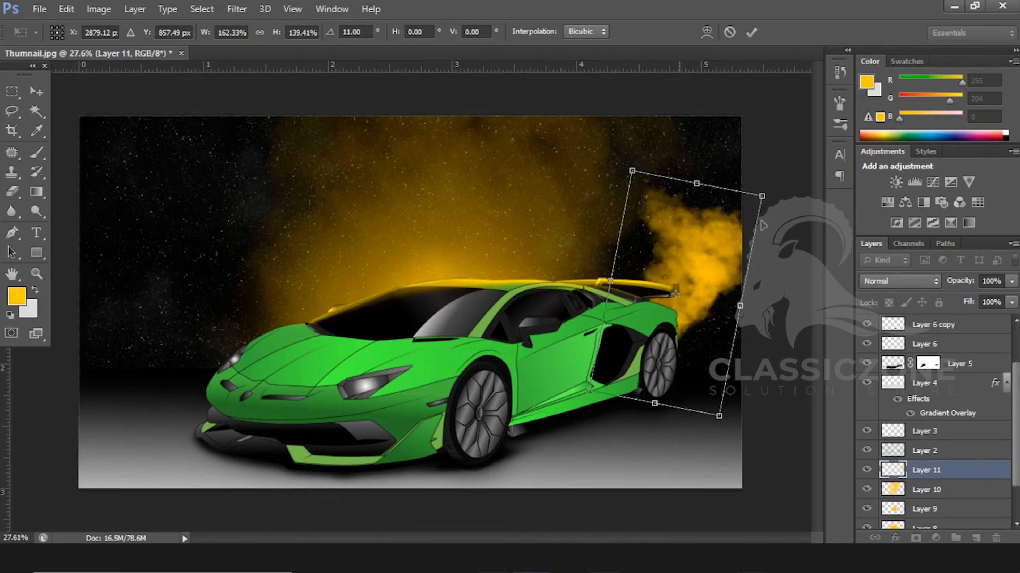
pyautogui.moveTo(742, 306); pyautogui.dragTo(712, 301)
pyautogui.moveTo(738, 190); pyautogui.dragTo(730, 185)
pyautogui.moveTo(698, 242); pyautogui.dragTo(643, 245)
pyautogui.click(751, 32)
# Stamp a large cloud across the right part of the background with the 4992 px smoke brush and set Layer 11's opacity to 11%
pyautogui.rightClick(488, 287)
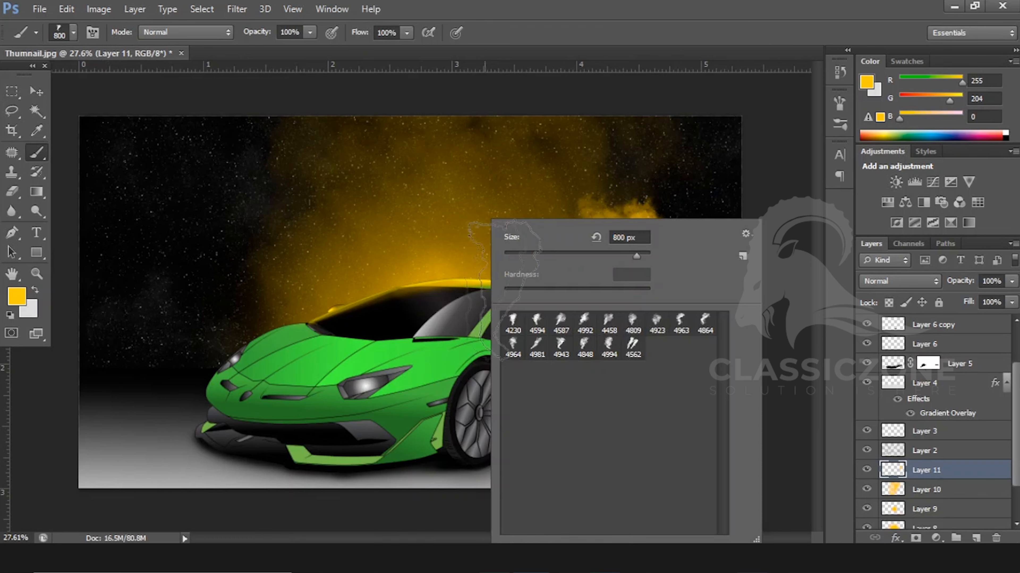
pyautogui.doubleClick(584, 324)
pyautogui.click(563, 225)
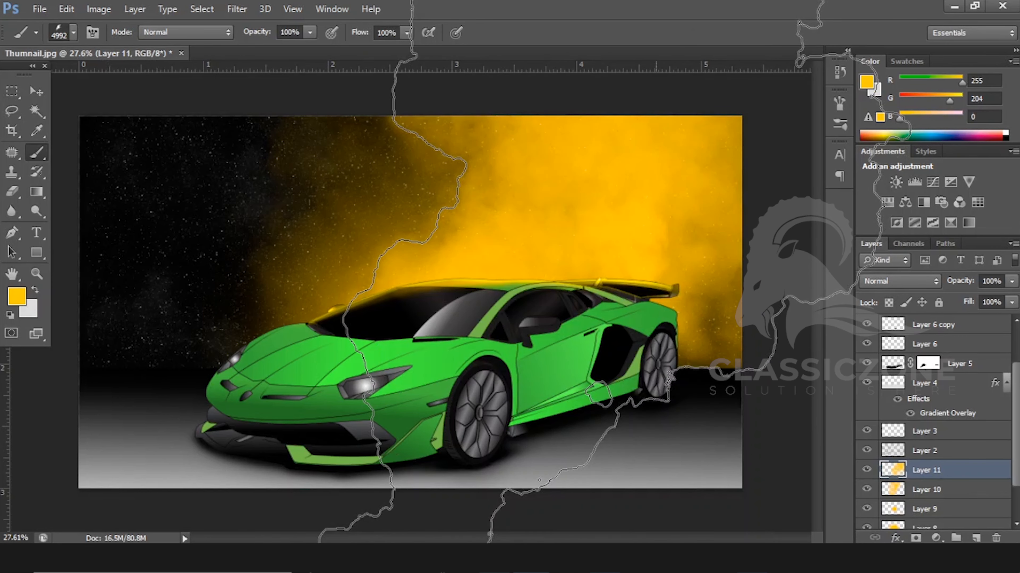
pyautogui.moveTo(964, 291); pyautogui.dragTo(937, 285)
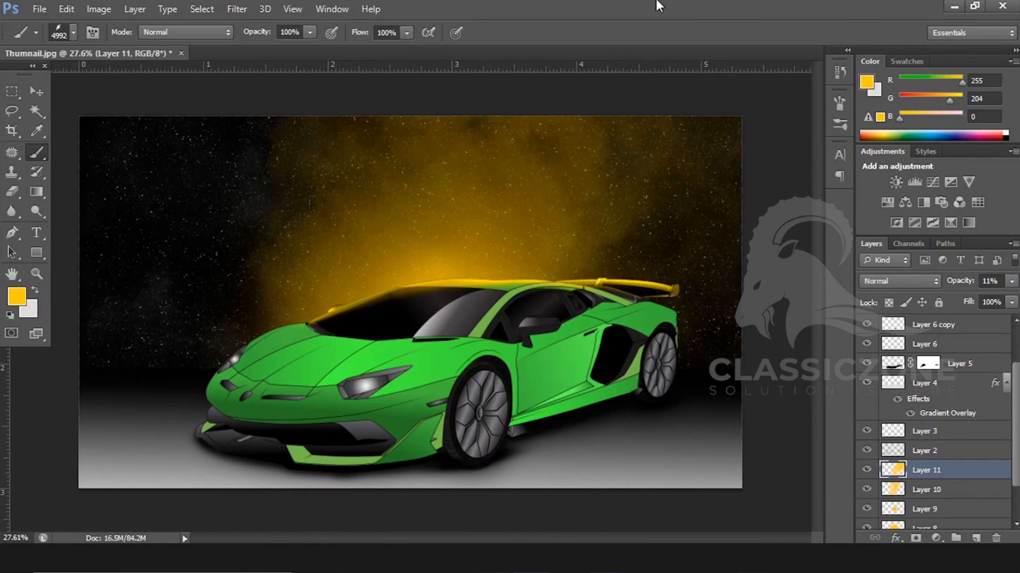
# Replace the presets with the 20 Smoke Brushes set, pick a wispy 2500 px tip and add a new layer above Layer 11
pyautogui.rightClick(630, 194)
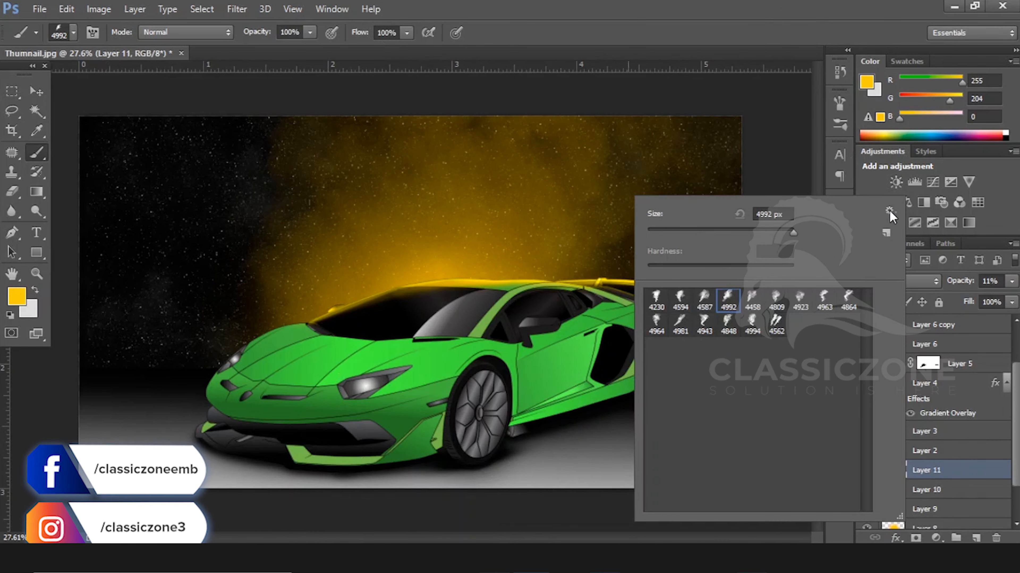
pyautogui.click(889, 211)
pyautogui.click(657, 281)
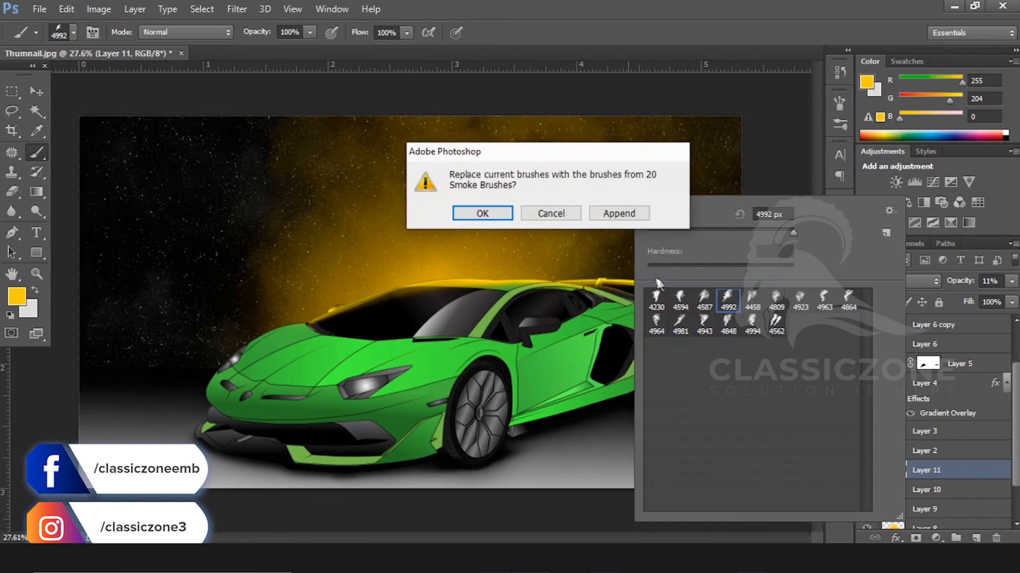
pyautogui.click(487, 213)
pyautogui.doubleClick(728, 325)
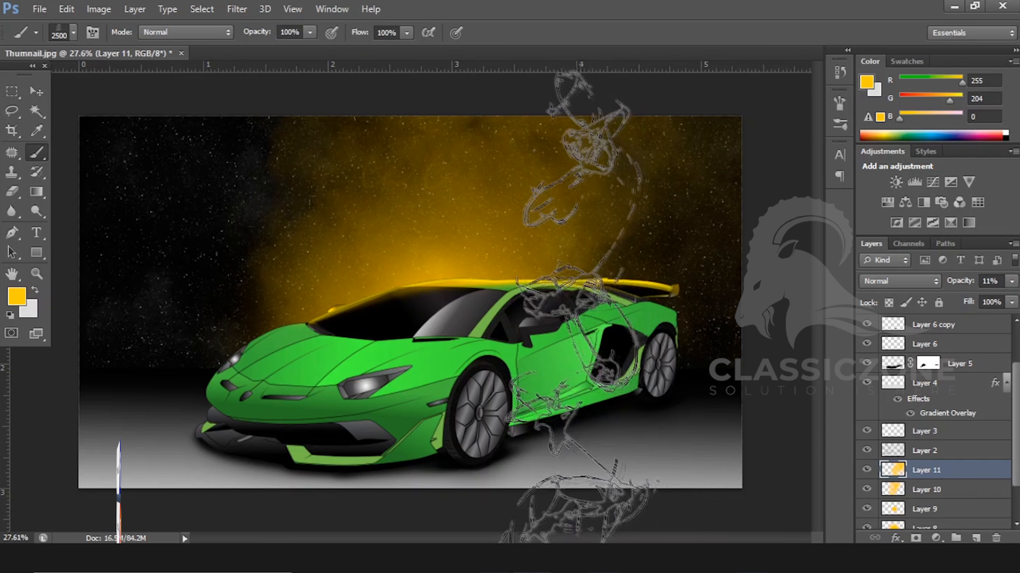
pyautogui.hotkey('ctrl', 'shift', 'alt', 'n')
# Try wispy 2500 px smoke stamps behind the spoiler and above the roof, and undo them
pyautogui.click(678, 249)
pyautogui.hotkey('ctrl', 'z')
pyautogui.click(525, 201)
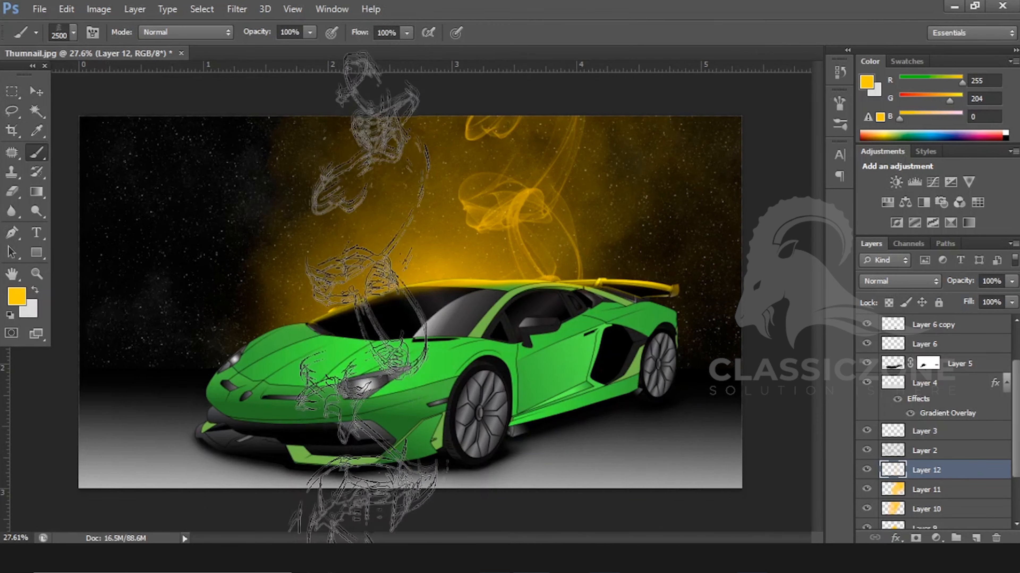
pyautogui.click(363, 297)
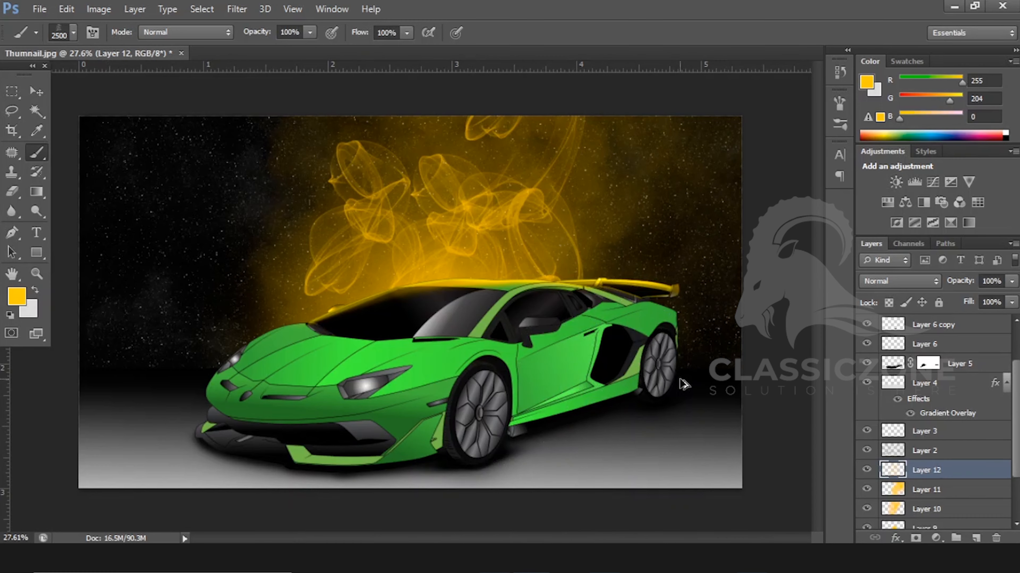
pyautogui.hotkey('ctrl', 'alt', 'z')
pyautogui.hotkey('ctrl', 'alt', 'z')
# Try the wispy 2500 px smoke at the far left and right of the background and undo the stamps
pyautogui.click(223, 307)
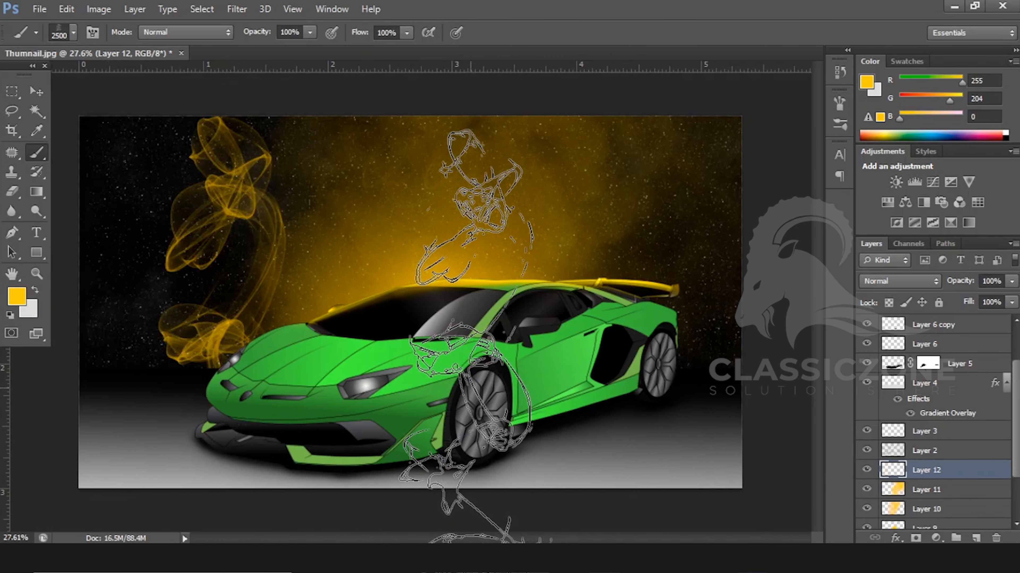
pyautogui.hotkey('ctrl', 'alt', 'z')
pyautogui.click(161, 241)
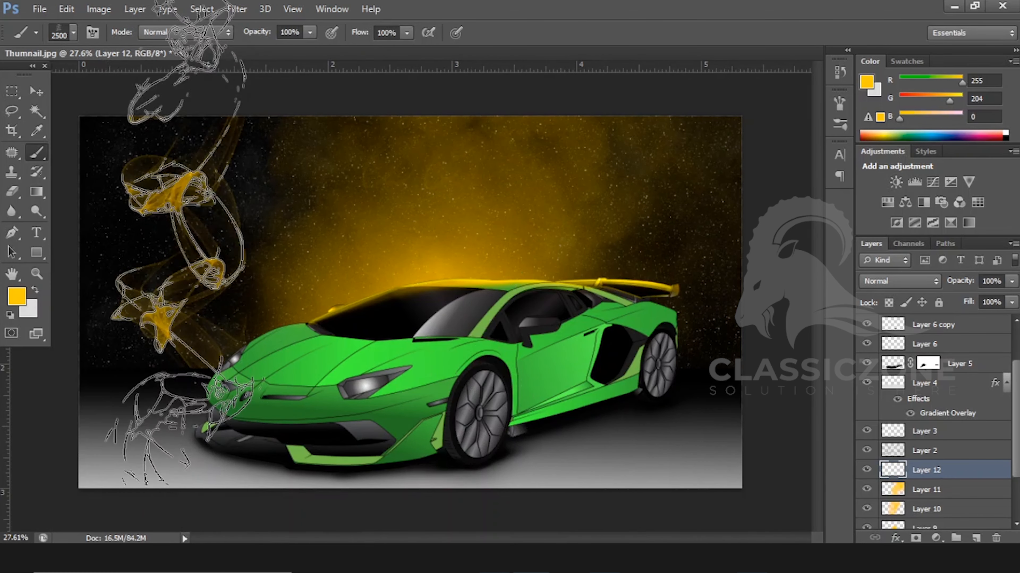
pyautogui.click(719, 241)
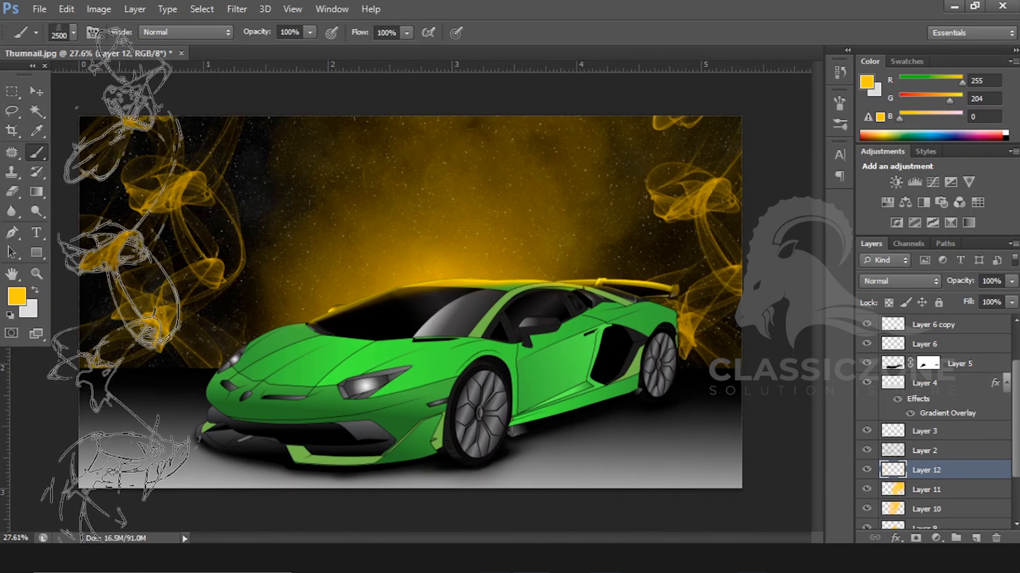
pyautogui.scroll(-3, 608, 319)
pyautogui.hotkey('ctrl', 'alt', 'z')
pyautogui.hotkey('ctrl', 'alt', 'z')
# Switch to a different tip from the smoke set and undo the trial stamps made behind the hood
pyautogui.click(326, 406)
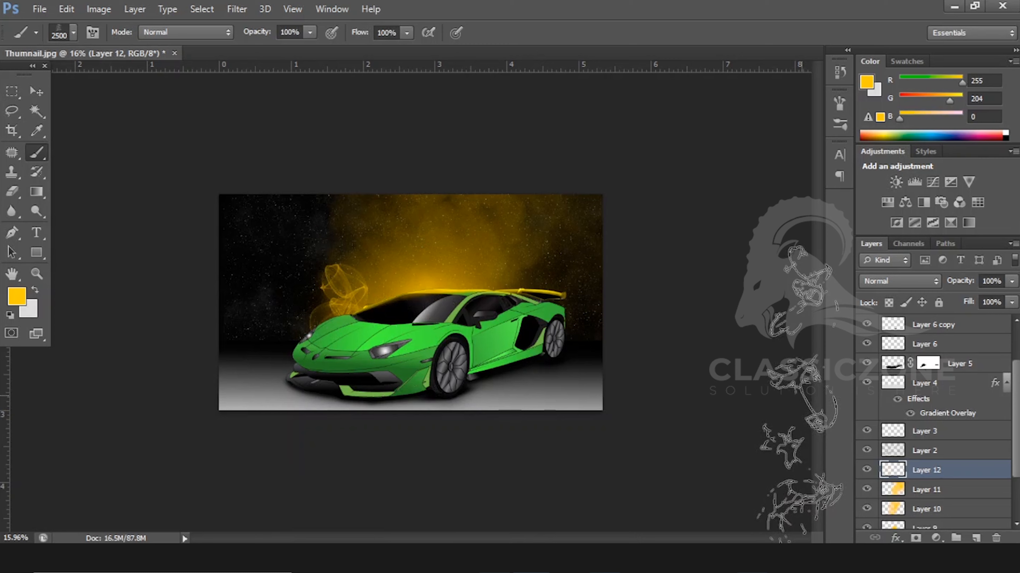
pyautogui.rightClick(373, 219)
pyautogui.click(583, 347)
pyautogui.click(565, 326)
pyautogui.click(334, 246)
pyautogui.hotkey('ctrl', 'alt', 'z')
# Set the smoke brush to 4768 px and stamp yellow wisps behind the hood, the spoiler and across the background's left side
pyautogui.rightClick(439, 249)
pyautogui.moveTo(590, 257); pyautogui.dragTo(599, 257)
pyautogui.click(349, 297)
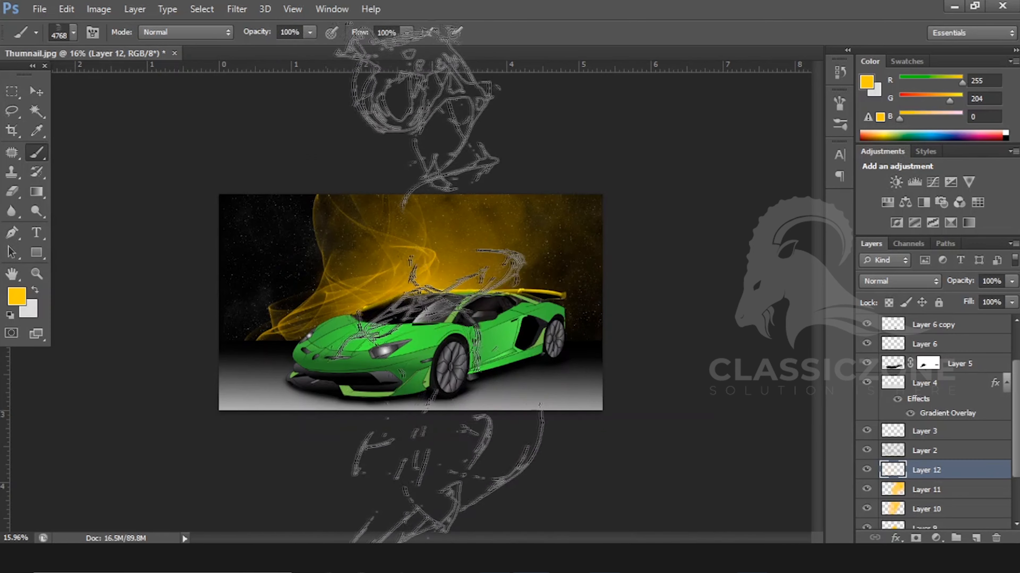
pyautogui.click(559, 293)
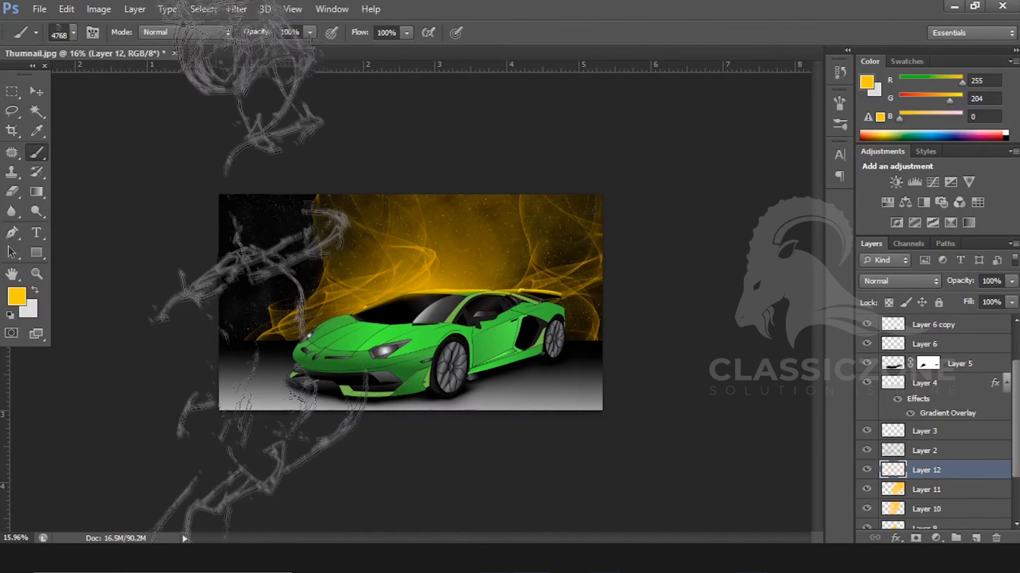
pyautogui.click(273, 281)
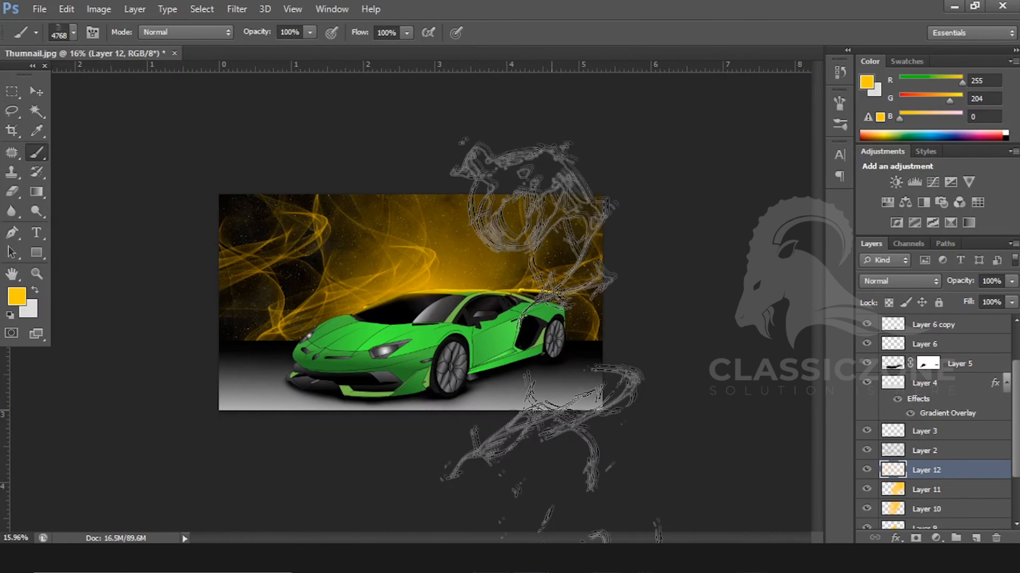
pyautogui.scroll(-4, 536, 403)
pyautogui.scroll(6, 321, 321)
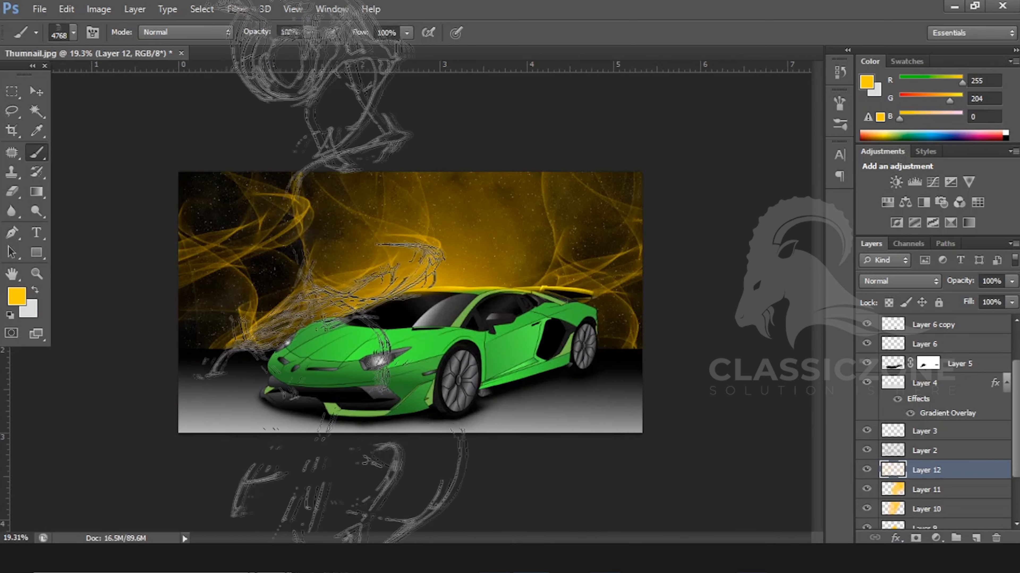
pyautogui.click(43, 101)
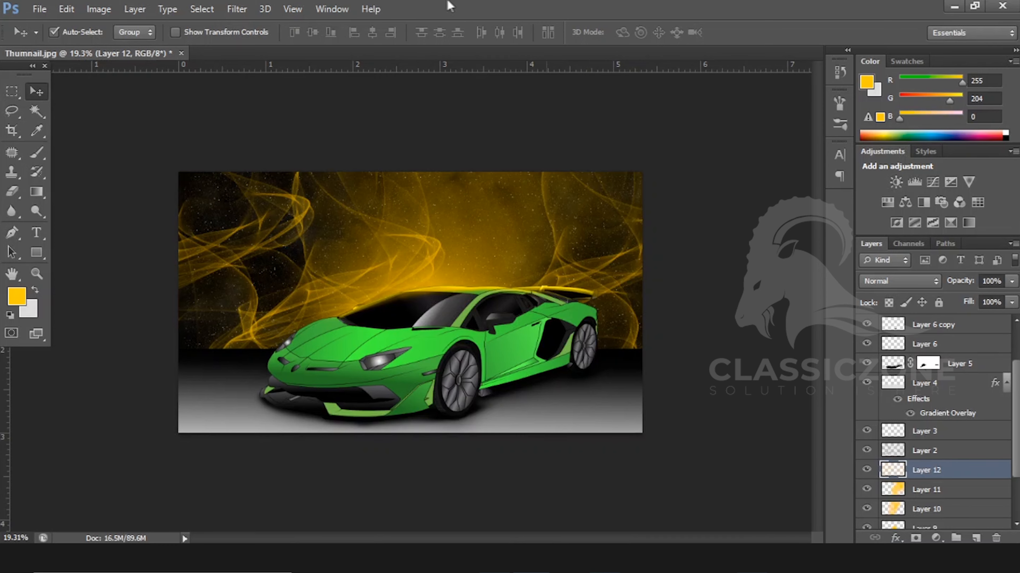
pyautogui.scroll(-3, 453, 396)
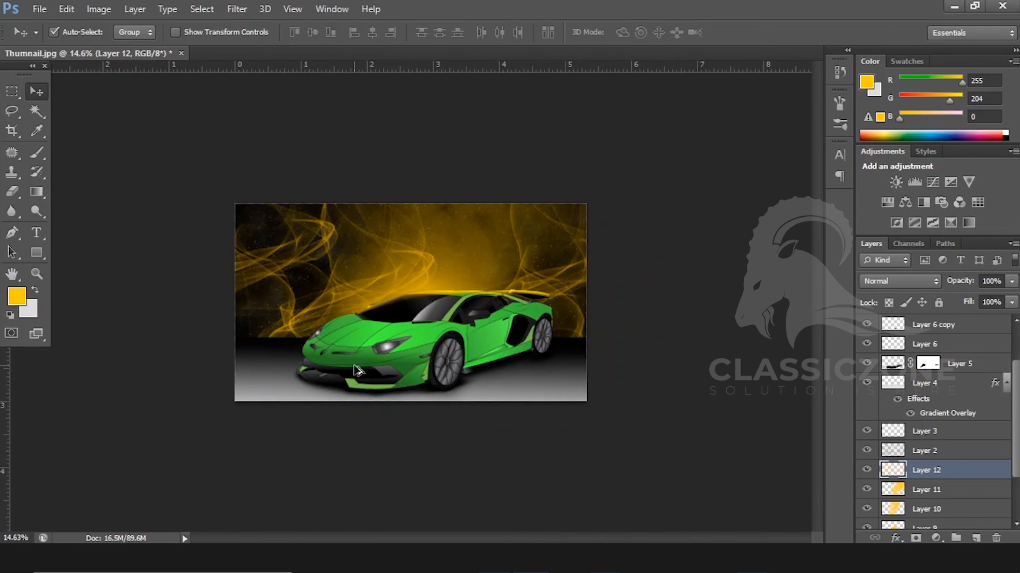
pyautogui.scroll(6, 387, 366)
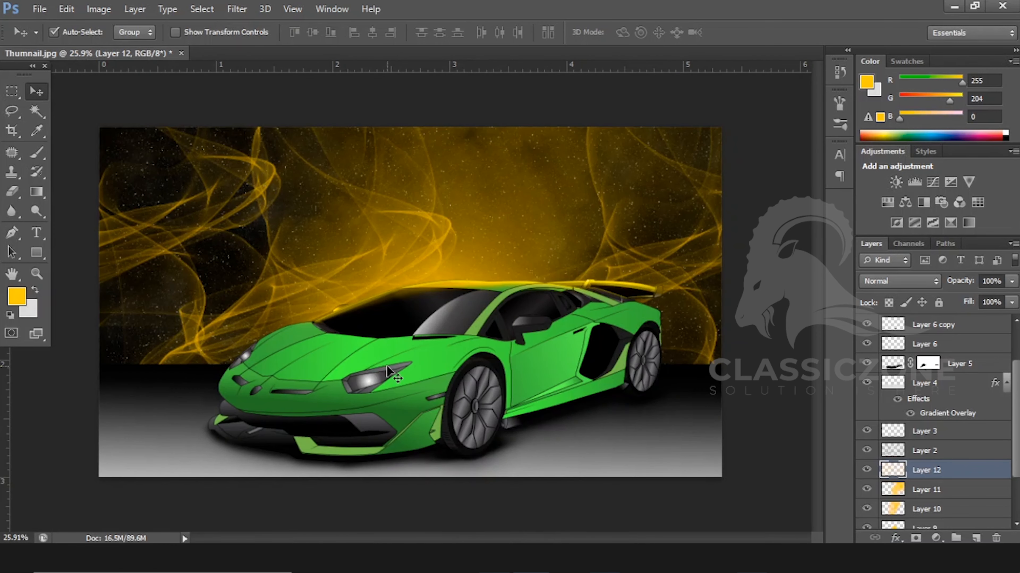